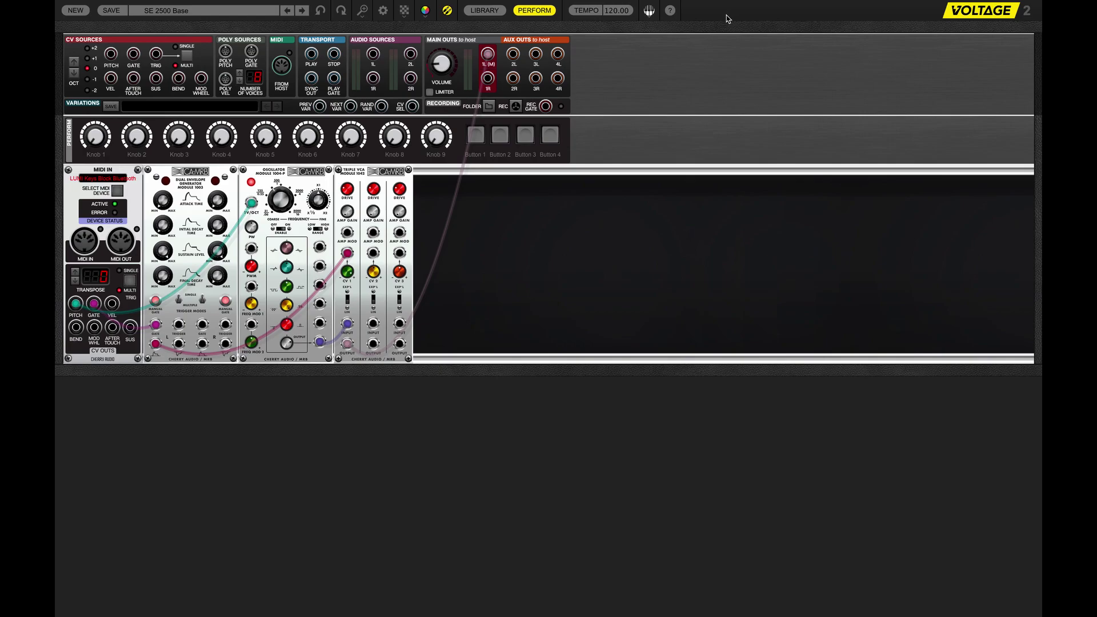
Step: Examine the MIDI In, Dual Envelope Generator 1003 and Oscillator 1004-P modules, including the oscillator's waveform level knobs, at enlarged zoom
{"action": "left_click", "coordinate": [362, 10]}
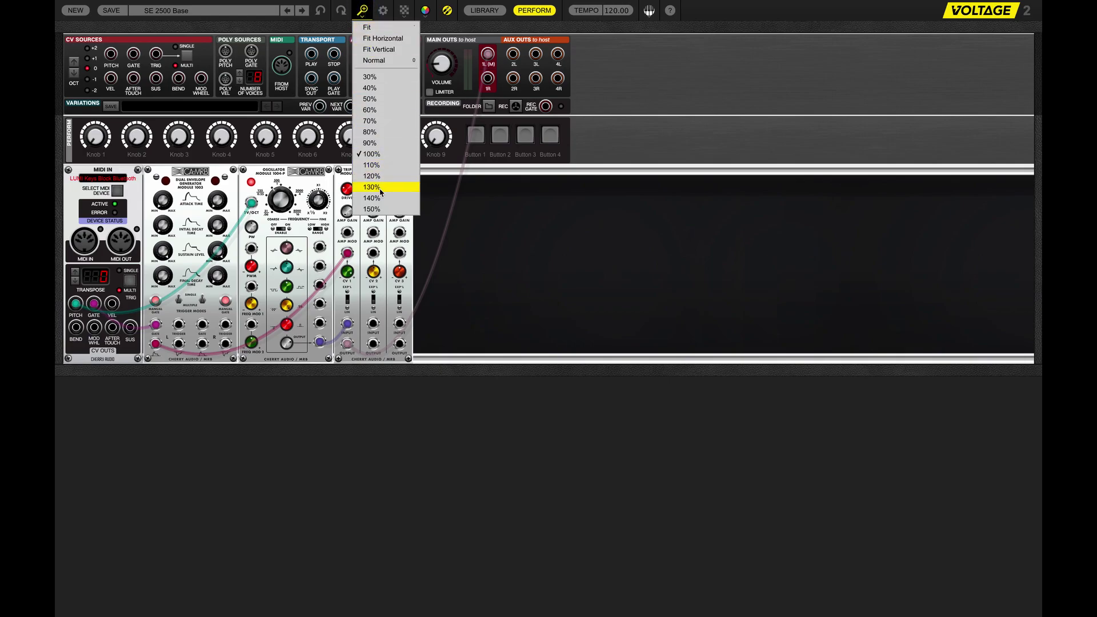
{"action": "left_click", "coordinate": [377, 209]}
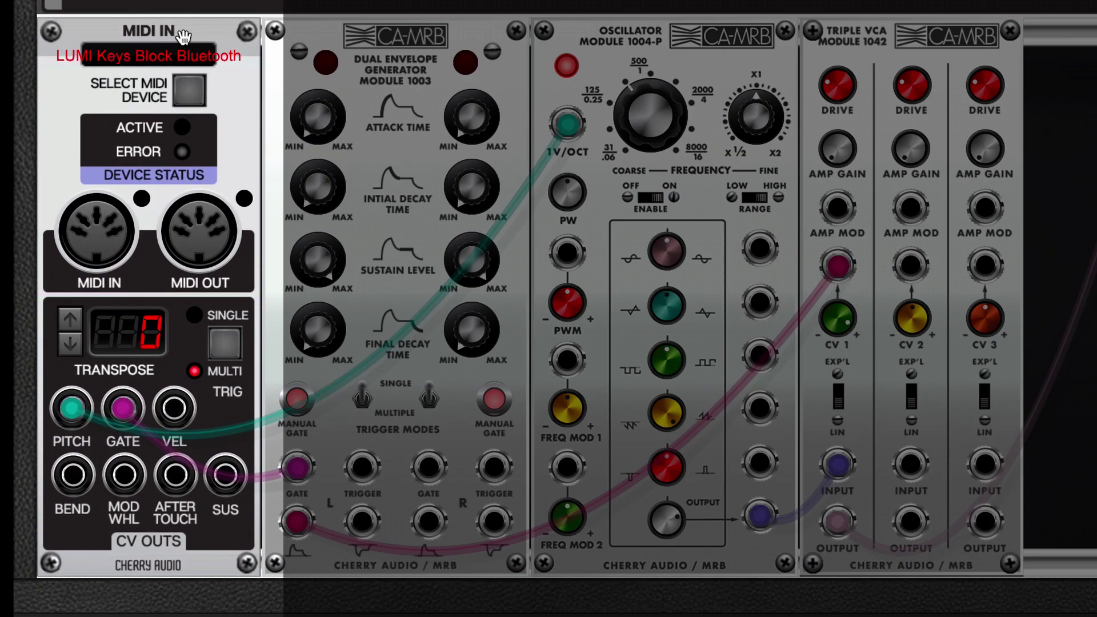
{"action": "left_click", "coordinate": [144, 245]}
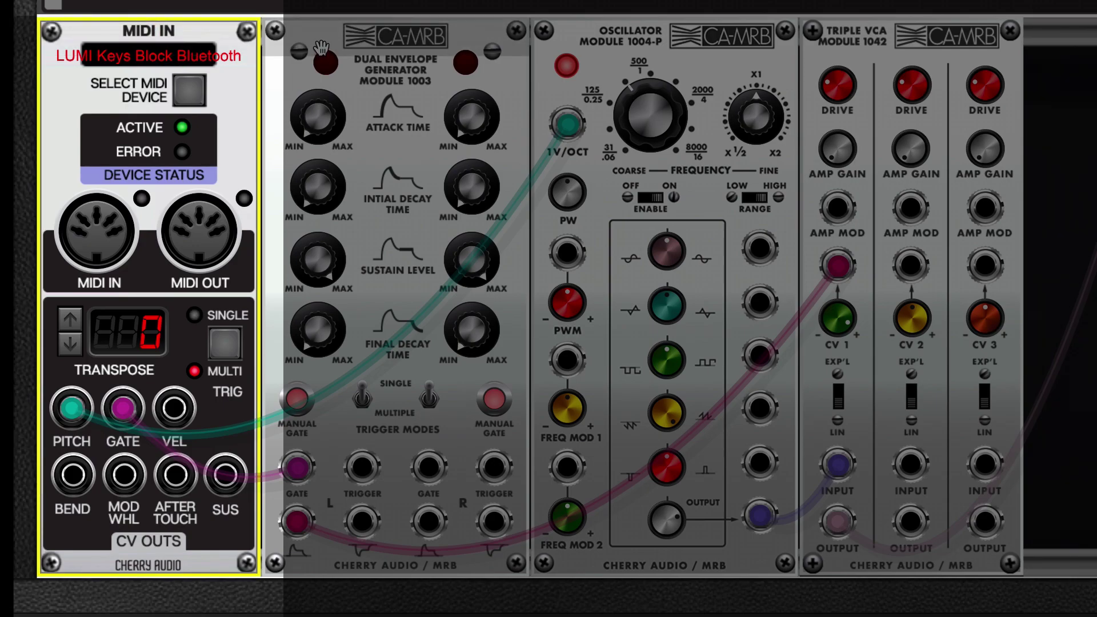
{"action": "left_click", "coordinate": [392, 38]}
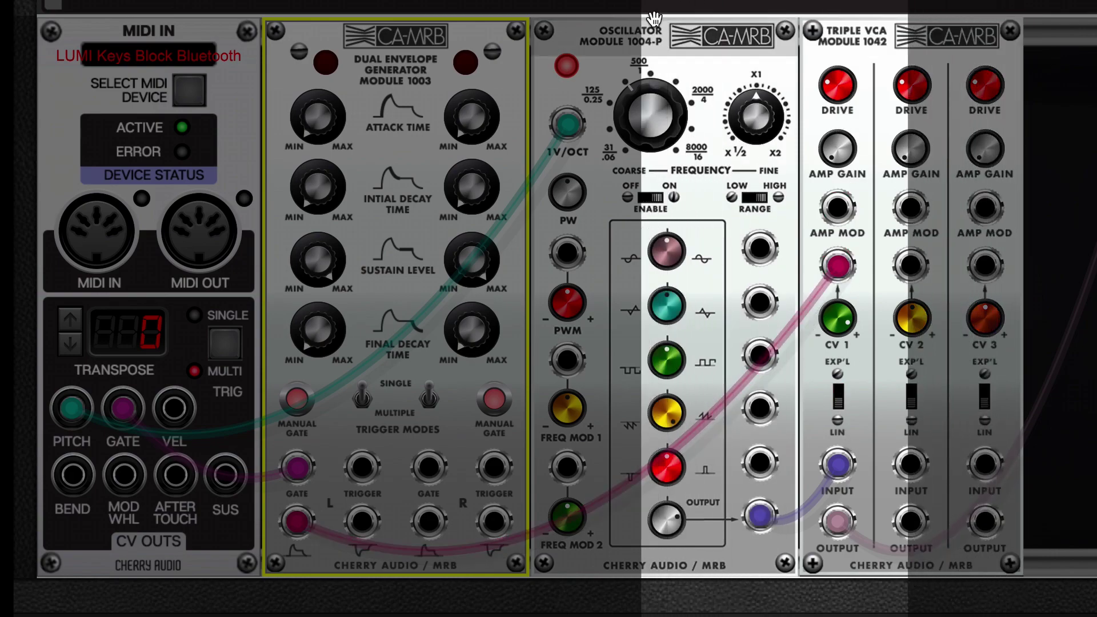
{"action": "left_click", "coordinate": [632, 36]}
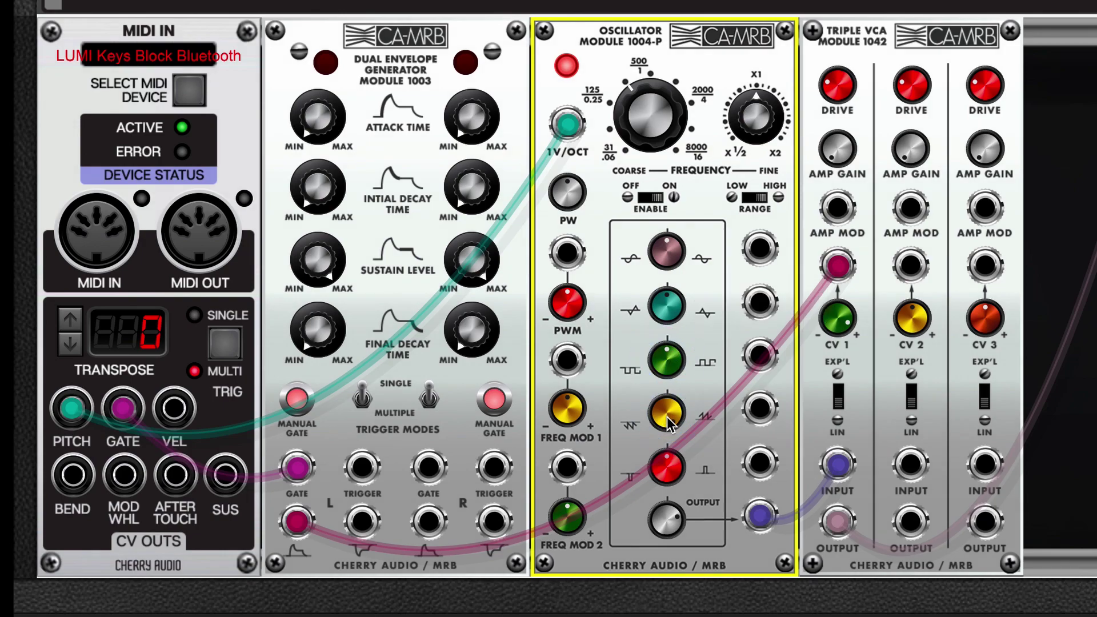
{"action": "mouse_move", "coordinate": [666, 467]}
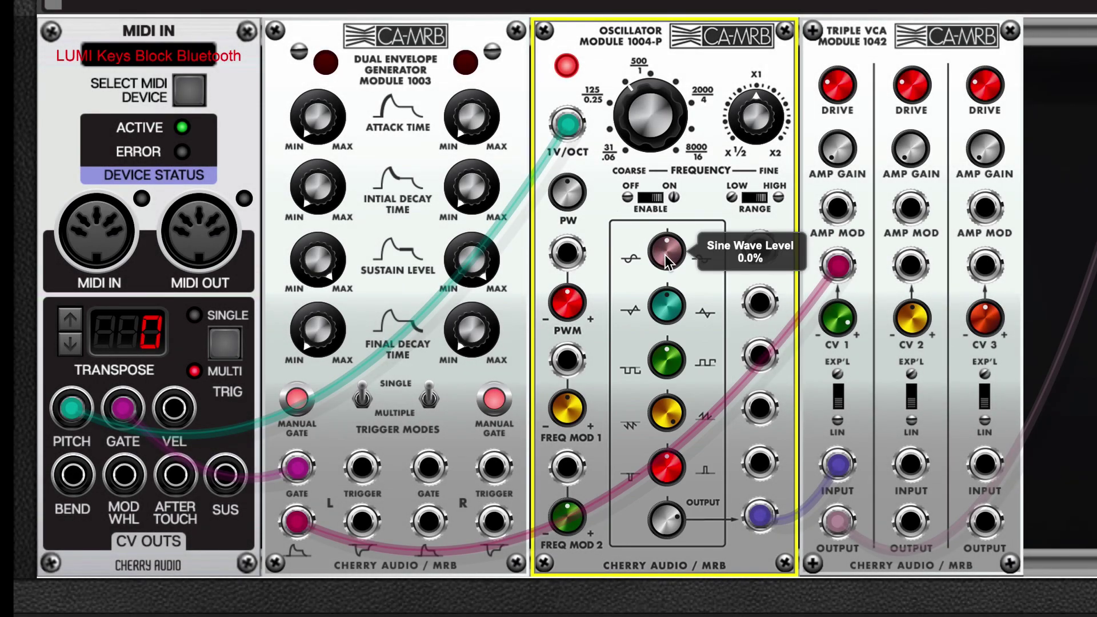
{"action": "mouse_move", "coordinate": [664, 405]}
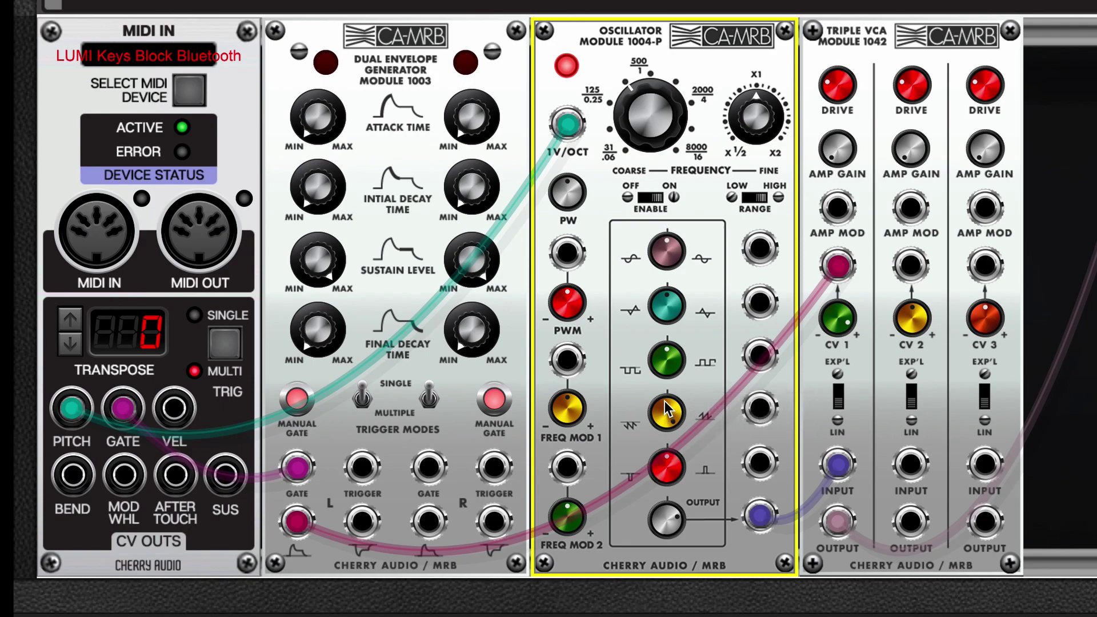
{"action": "mouse_move", "coordinate": [671, 253]}
{"action": "mouse_move", "coordinate": [674, 313]}
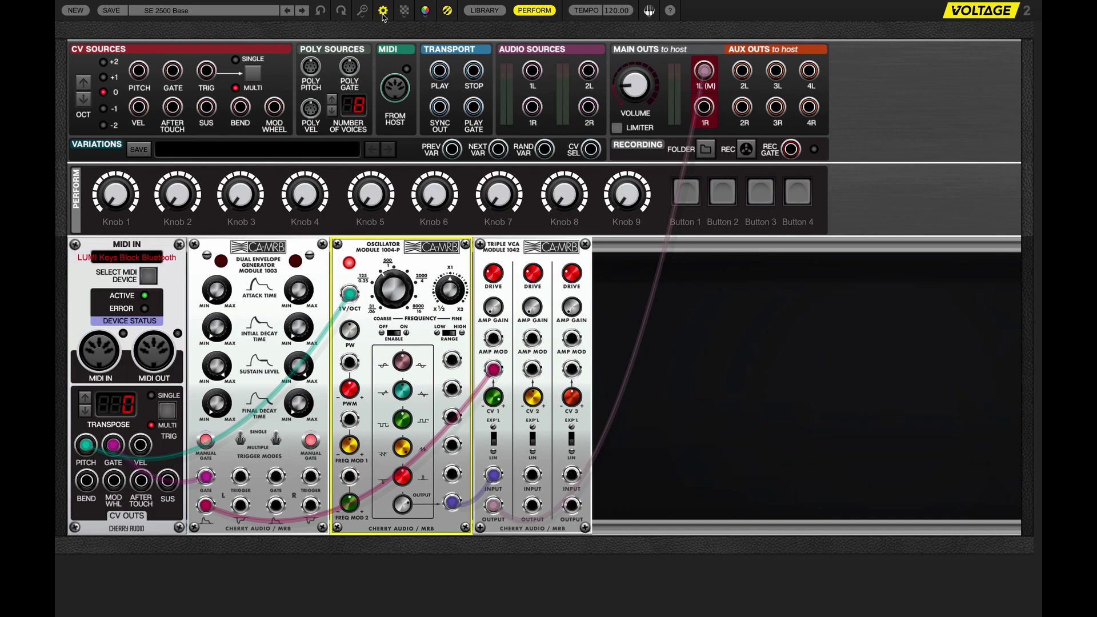
Step: Load the user preset SE 2500 Surpressed Buzz Square from the 2500 category
{"action": "left_click", "coordinate": [363, 10]}
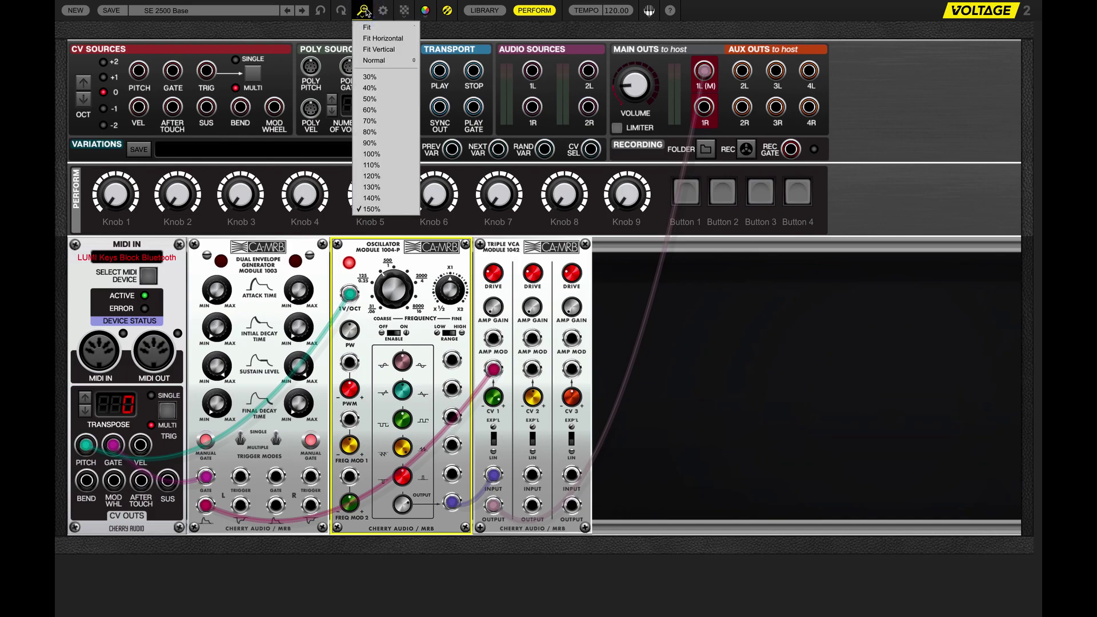
{"action": "left_click", "coordinate": [382, 154]}
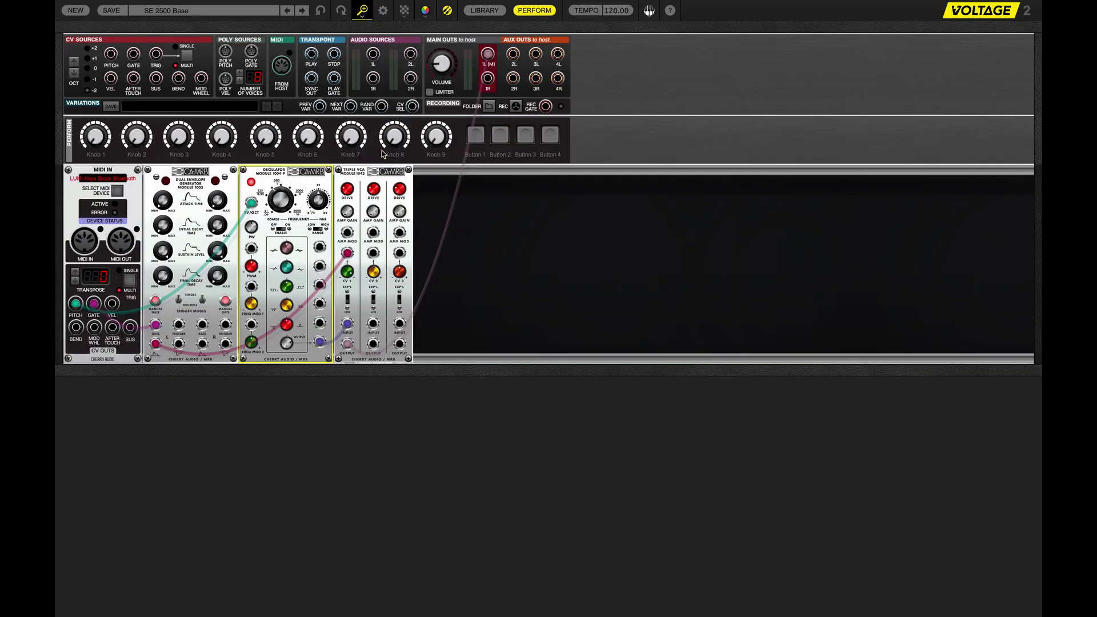
{"action": "left_click", "coordinate": [169, 13]}
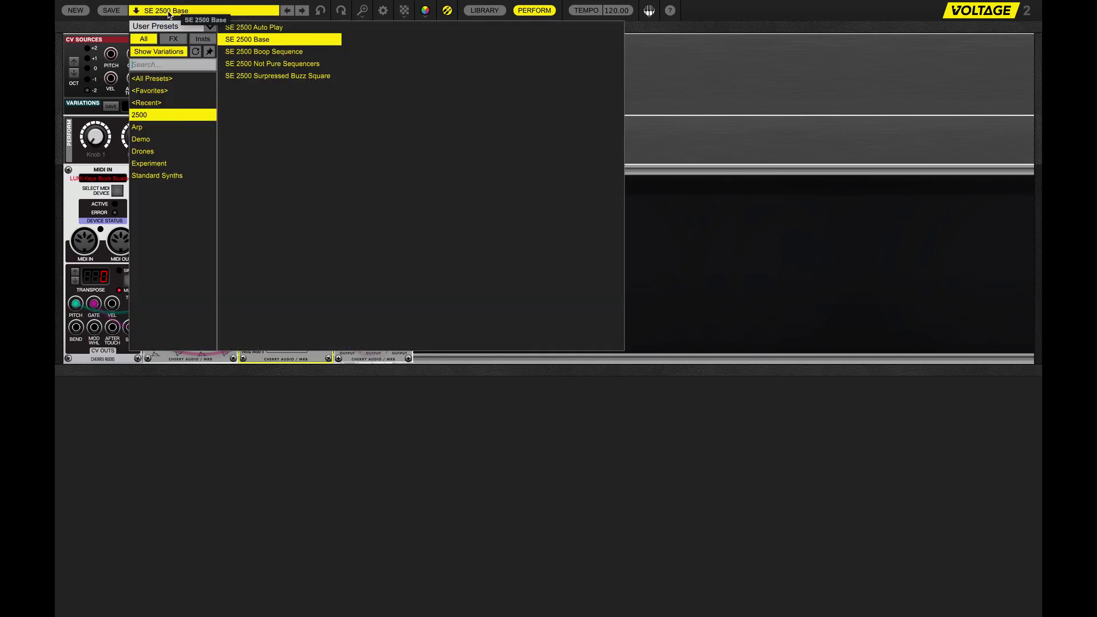
{"action": "left_click", "coordinate": [282, 78]}
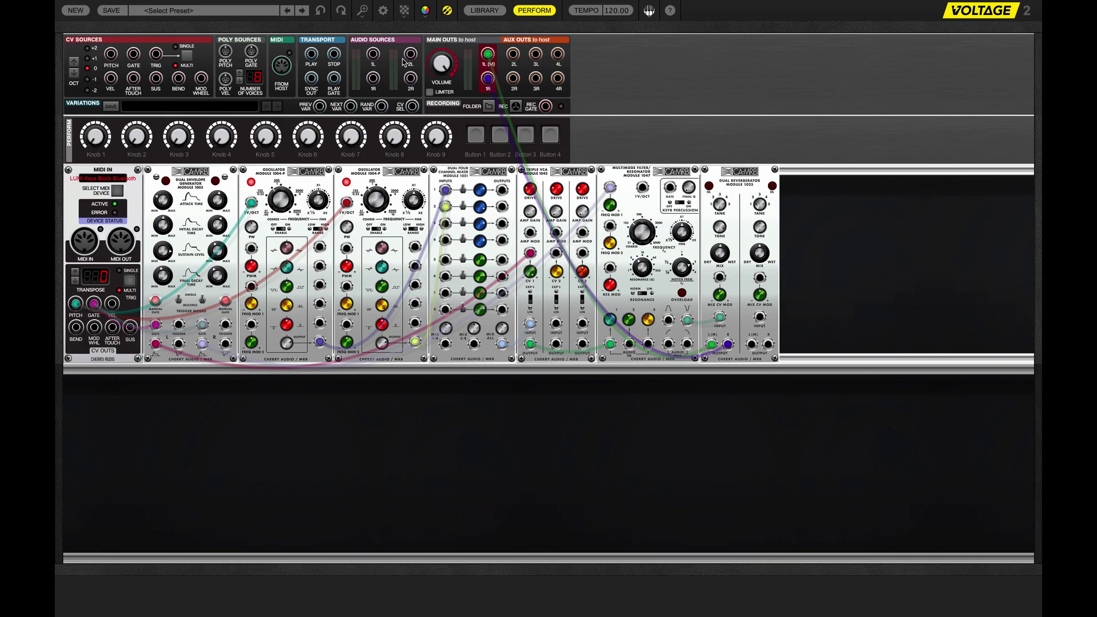
Step: Examine the MIDI In and Dual Envelope Generator 1003 modules of the larger patch, including the envelope outputs
{"action": "left_click", "coordinate": [362, 11]}
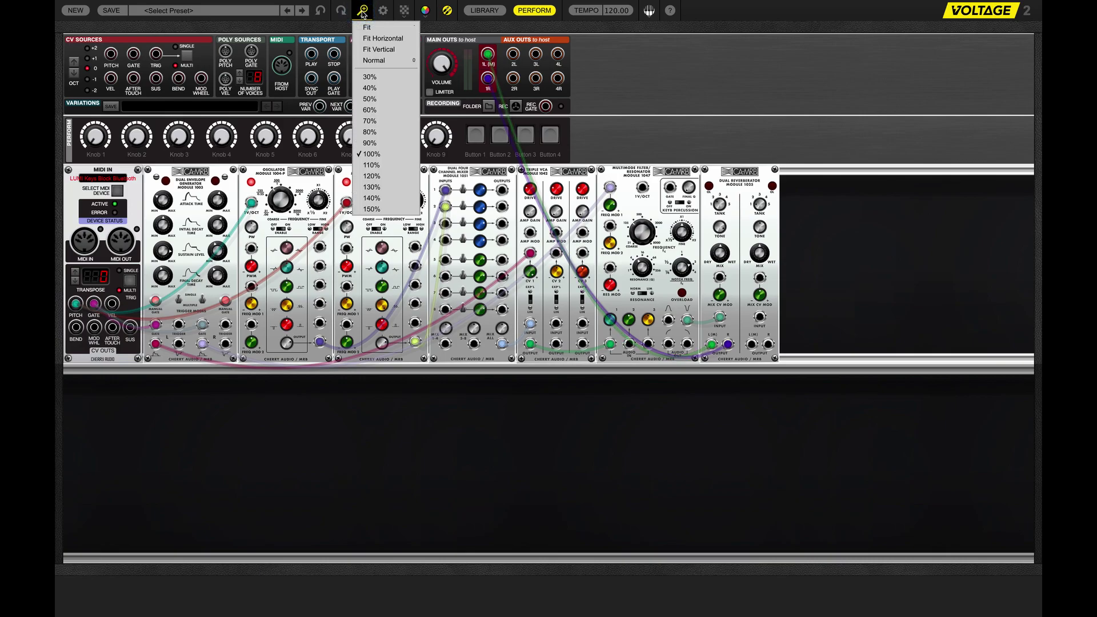
{"action": "left_click", "coordinate": [371, 187]}
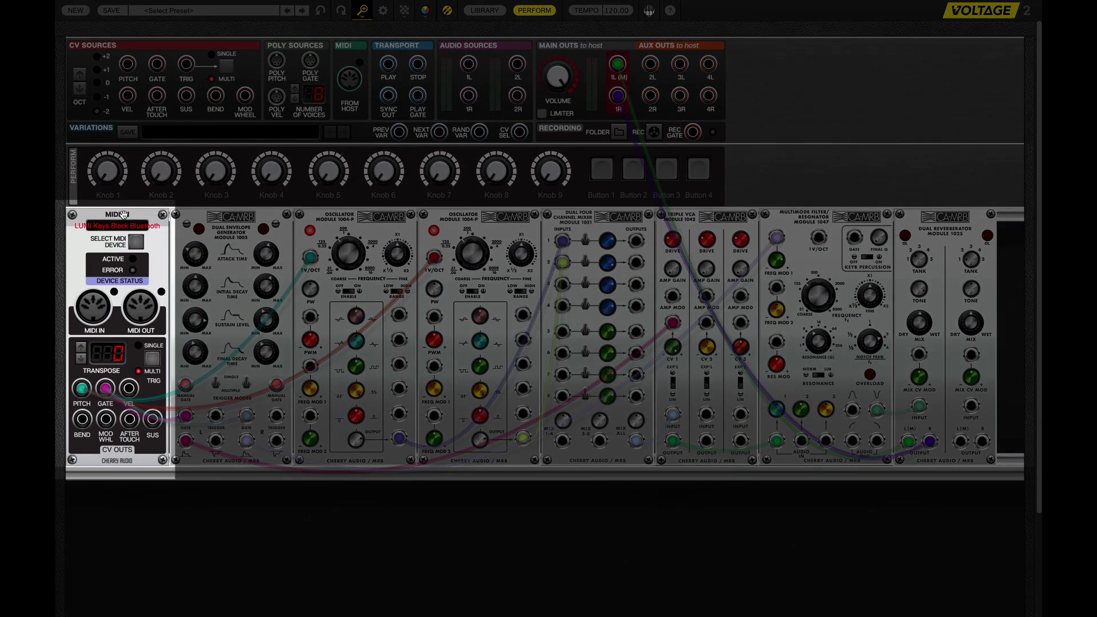
{"action": "left_click", "coordinate": [123, 215]}
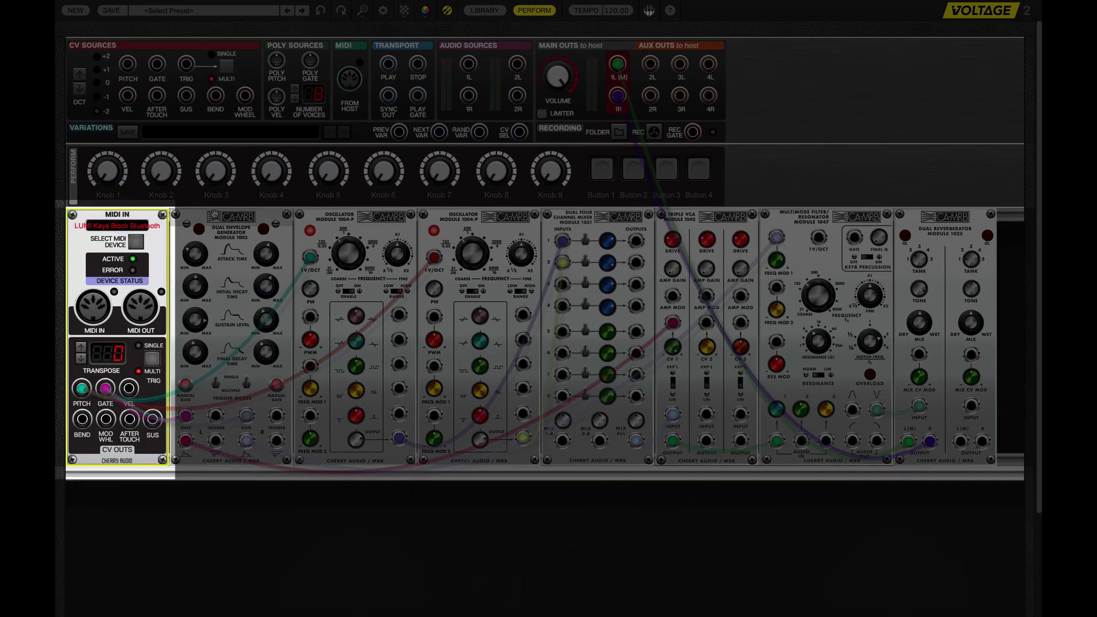
{"action": "left_click", "coordinate": [227, 214]}
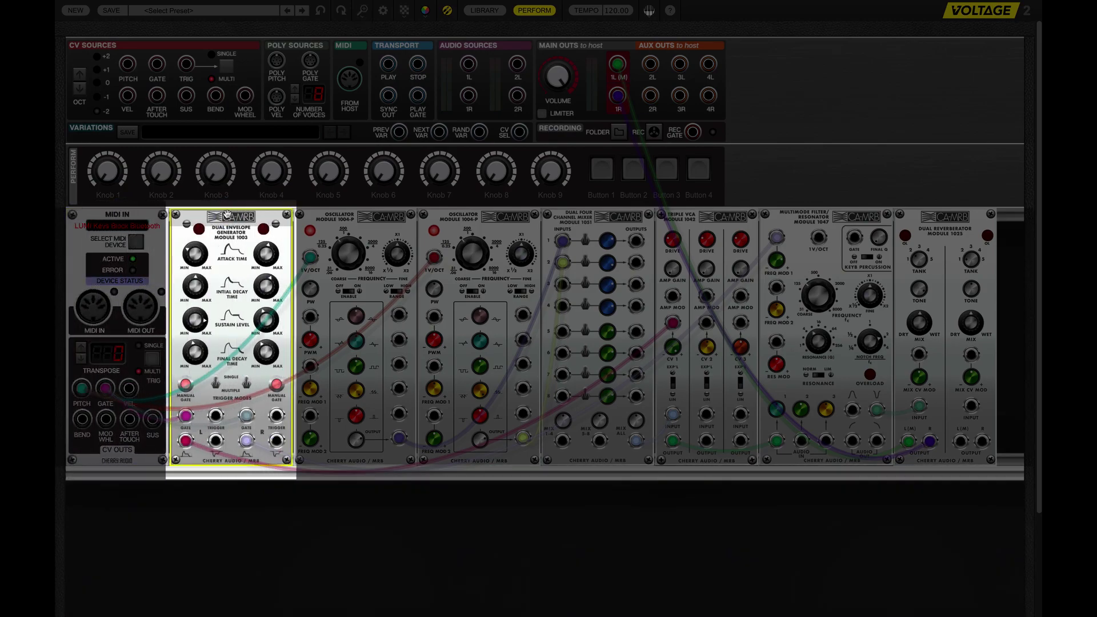
{"action": "left_click", "coordinate": [246, 440]}
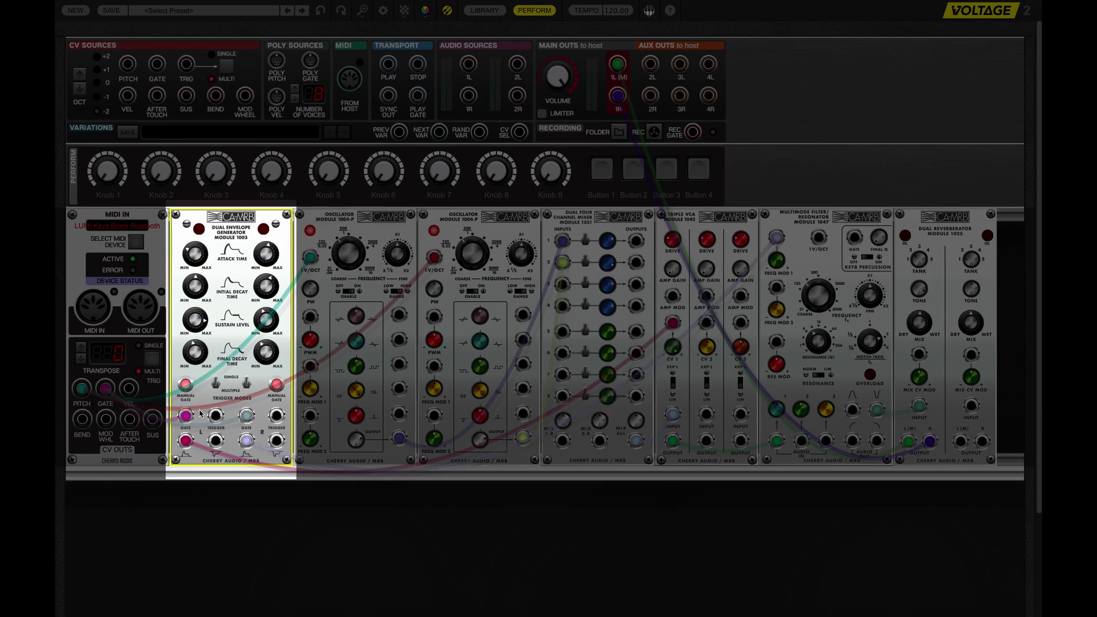
{"action": "left_click", "coordinate": [185, 441]}
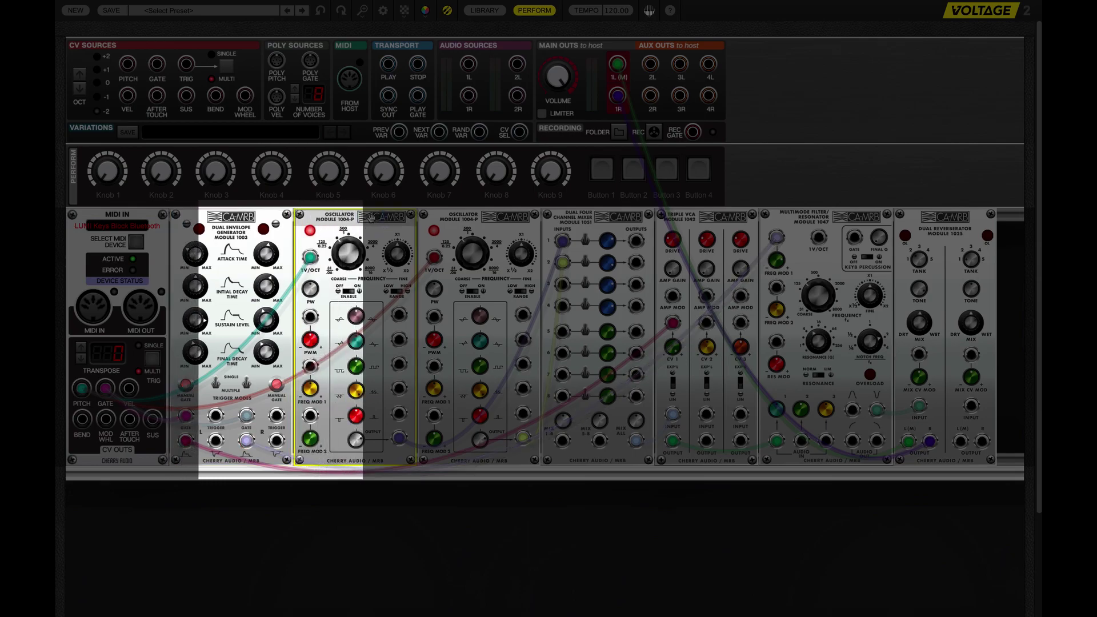
Step: Examine the two Oscillator 1004-P modules with their waveform level knobs, and the Dual Four Channel Mixer 1051
{"action": "left_click", "coordinate": [475, 221]}
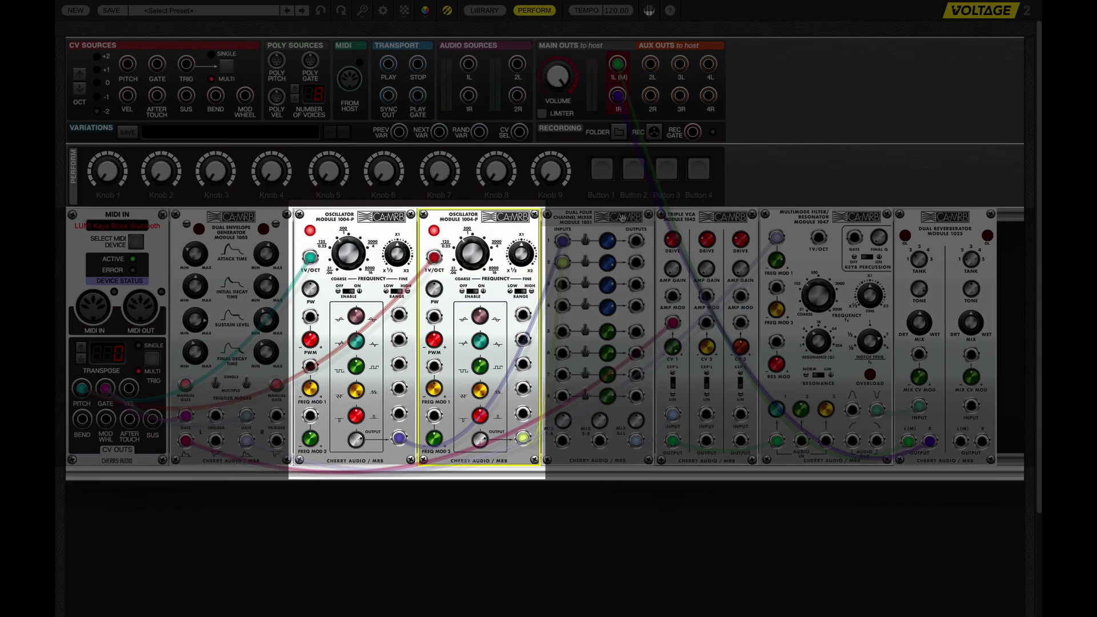
{"action": "left_click", "coordinate": [348, 220]}
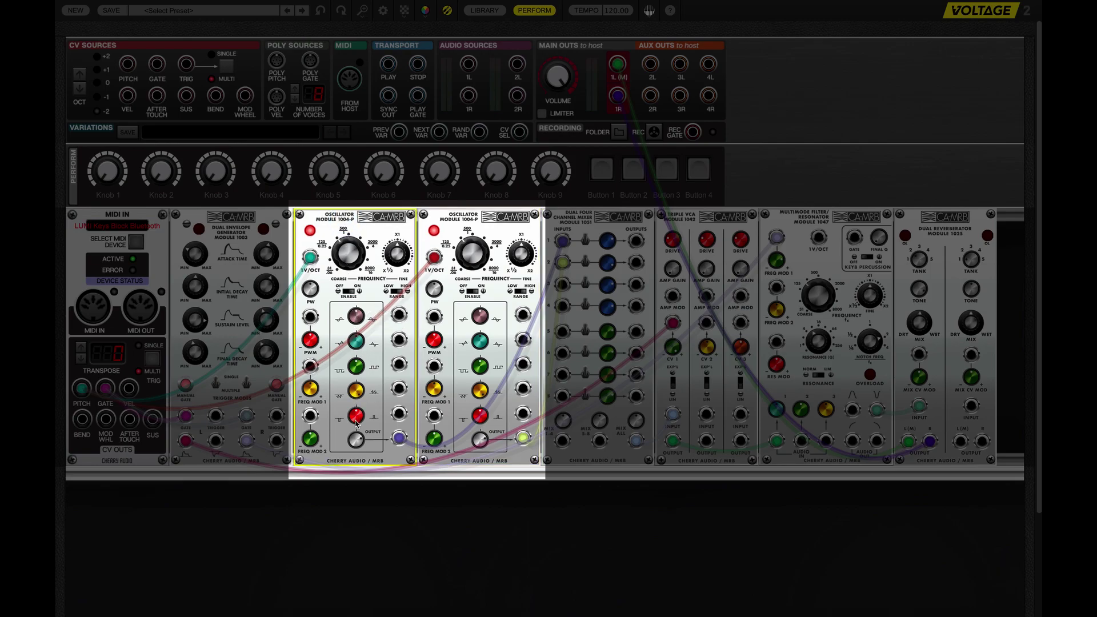
{"action": "mouse_move", "coordinate": [355, 421]}
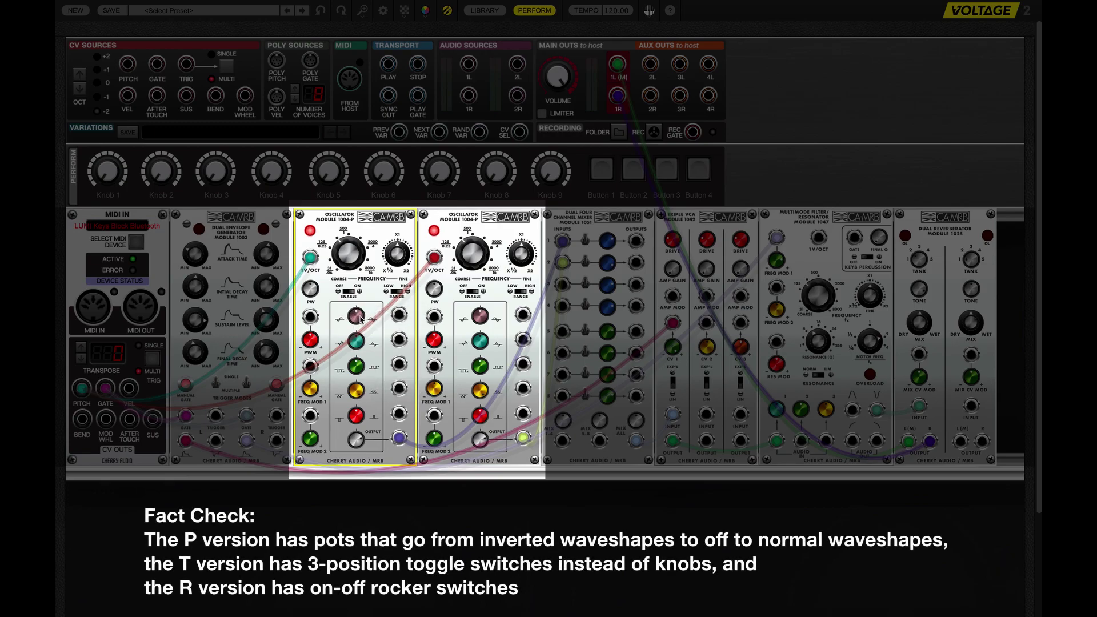
{"action": "mouse_move", "coordinate": [359, 319]}
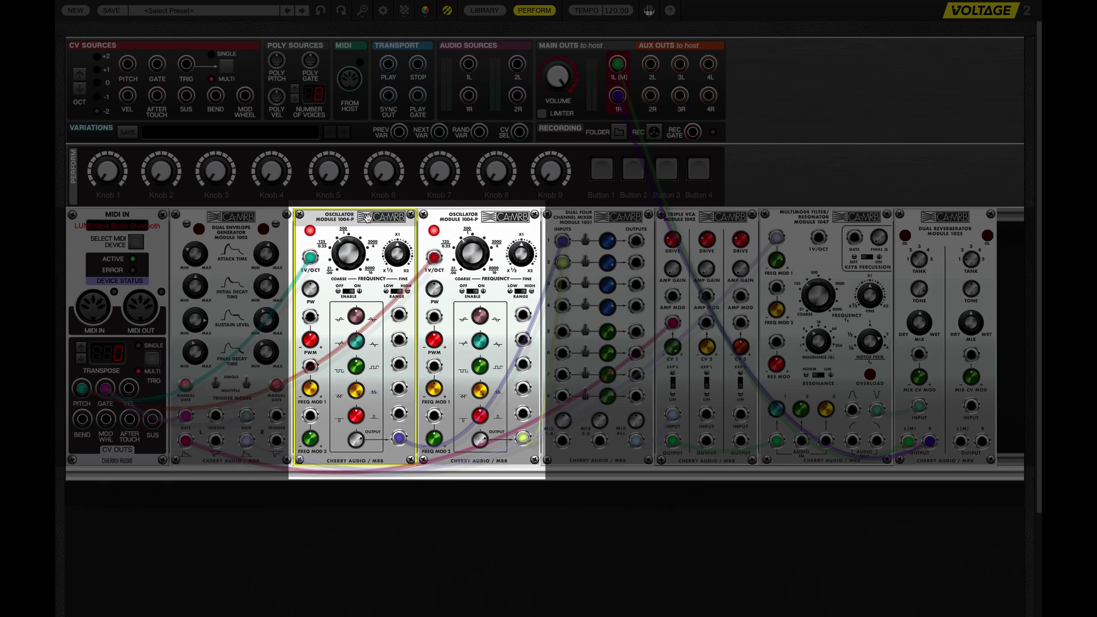
{"action": "left_click", "coordinate": [494, 217]}
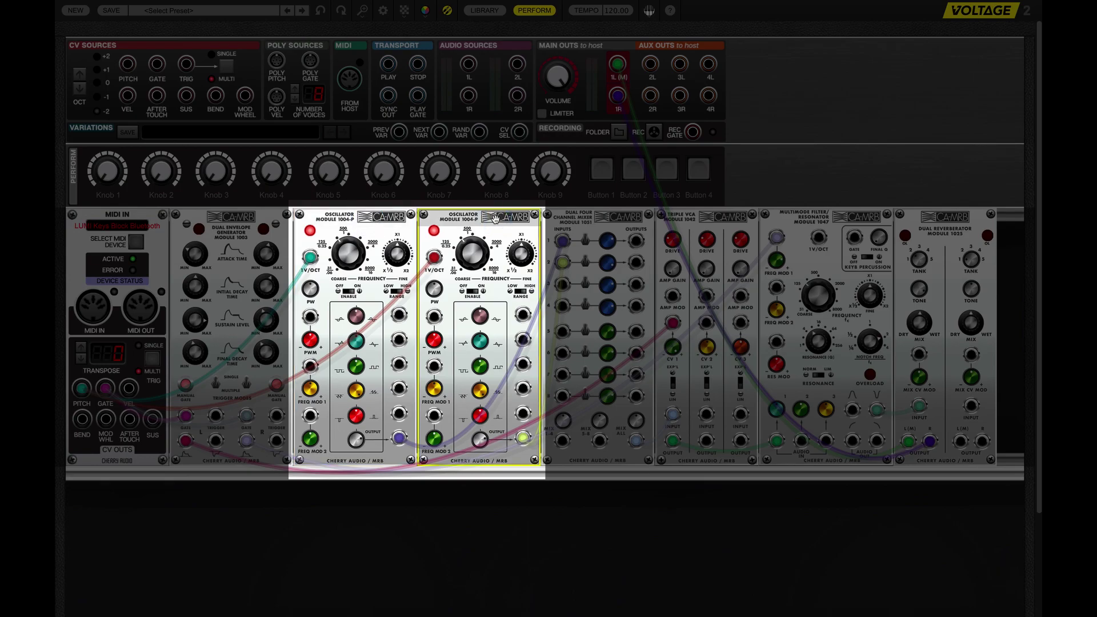
{"action": "mouse_move", "coordinate": [522, 258]}
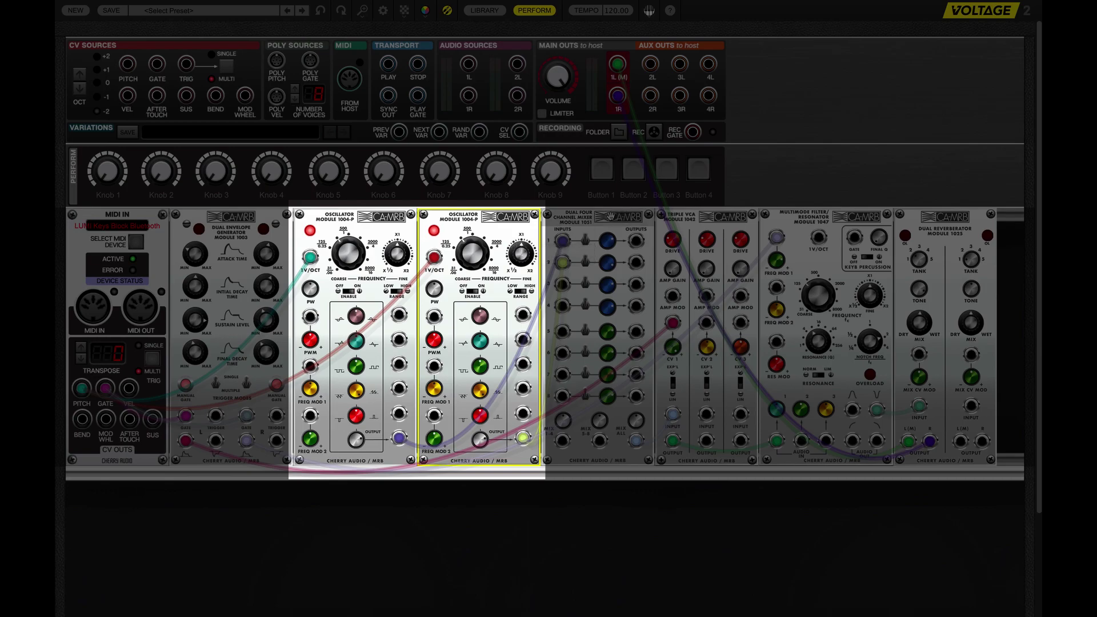
{"action": "left_click", "coordinate": [608, 217]}
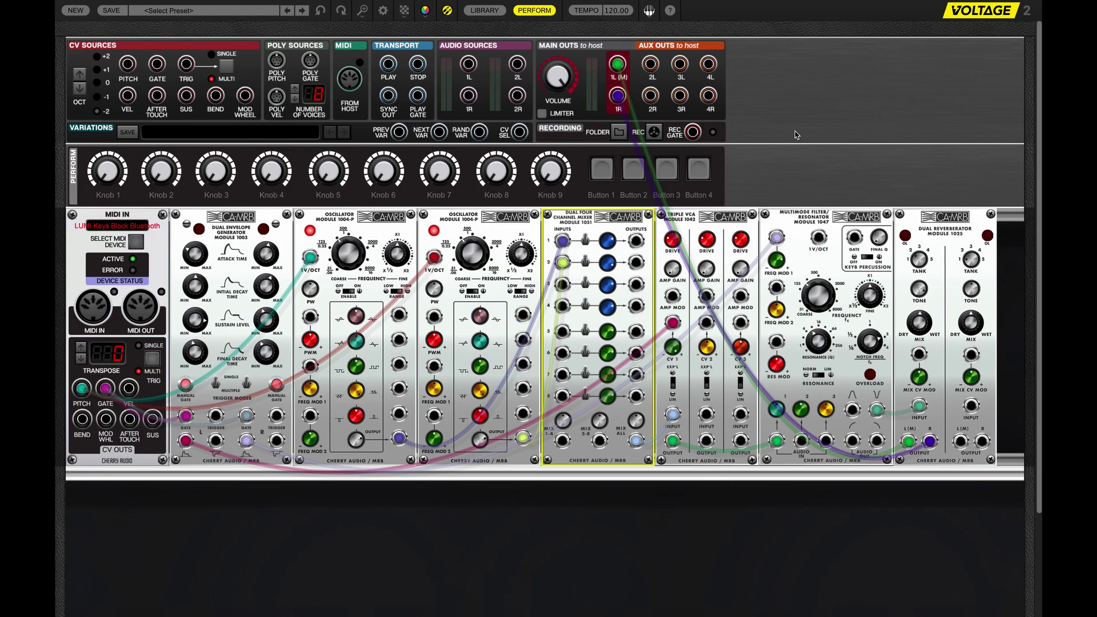
Step: Sweep the coarse cutoff frequency of the Multimode Filter/Resonator 1047 down and up, and raise its resonance
{"action": "left_click", "coordinate": [808, 221]}
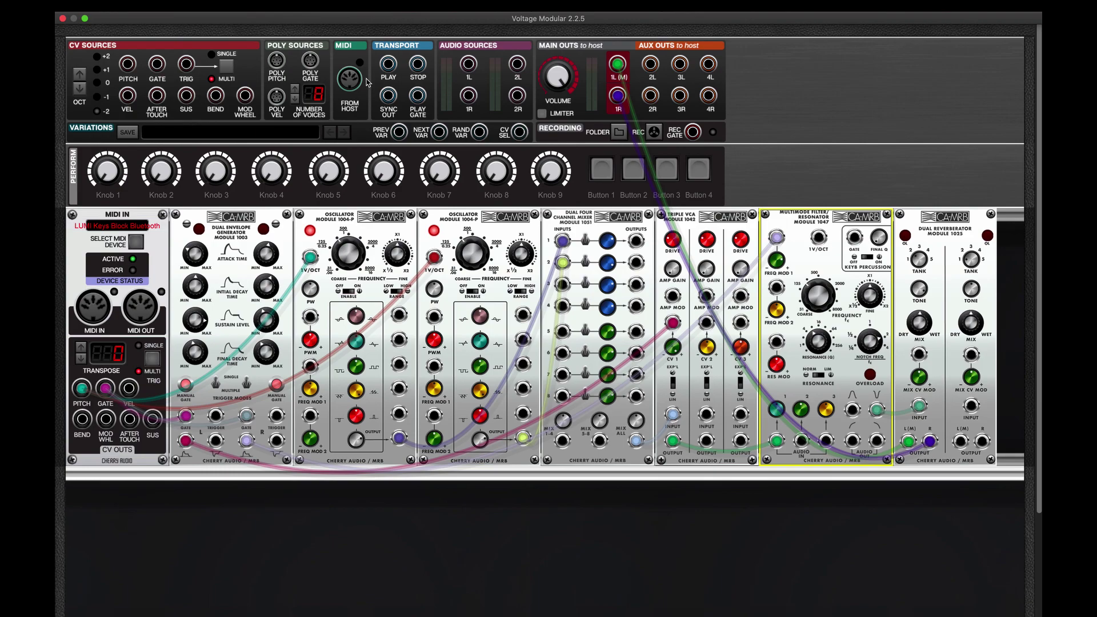
{"action": "left_click", "coordinate": [362, 10]}
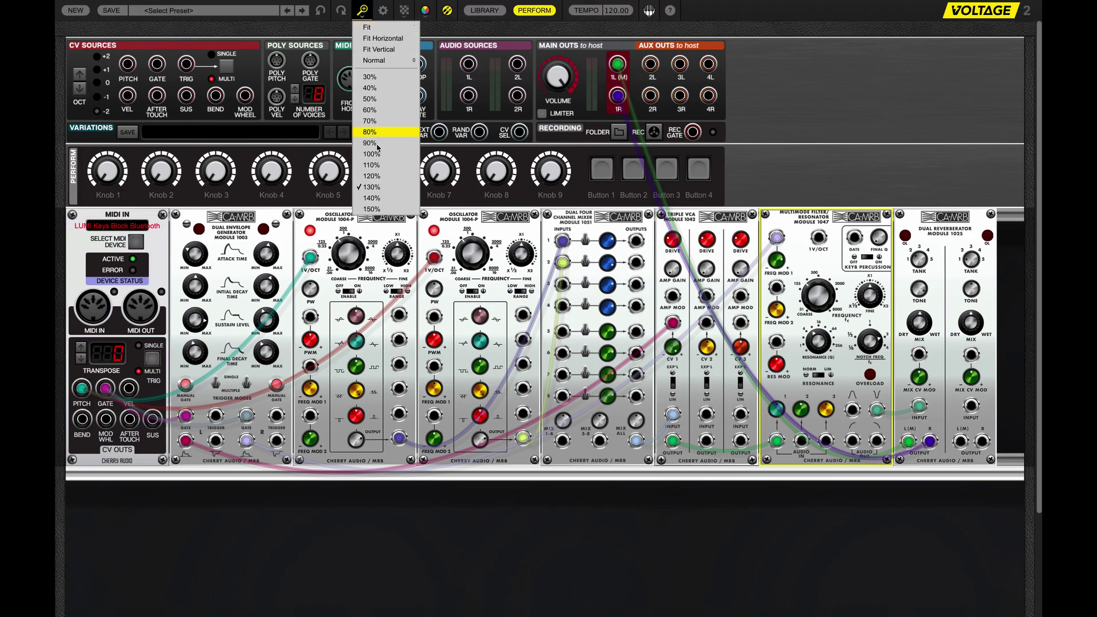
{"action": "left_click", "coordinate": [372, 198]}
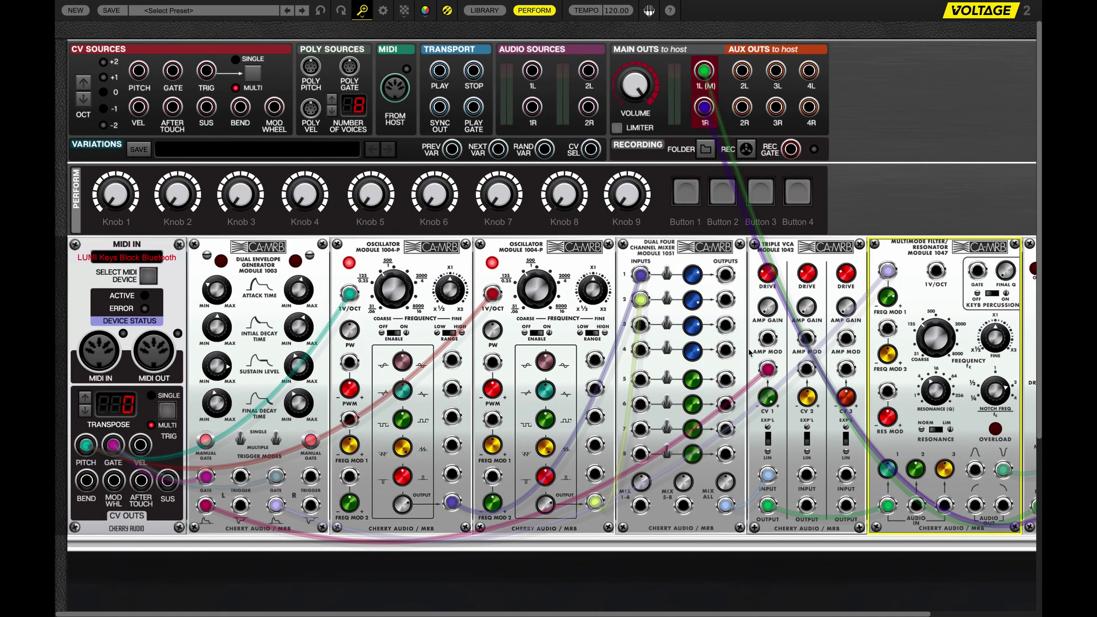
{"action": "scroll", "coordinate": [748, 352], "scroll_direction": "right", "scroll_amount": 5}
{"action": "scroll", "coordinate": [748, 352], "scroll_direction": "down", "scroll_amount": 1}
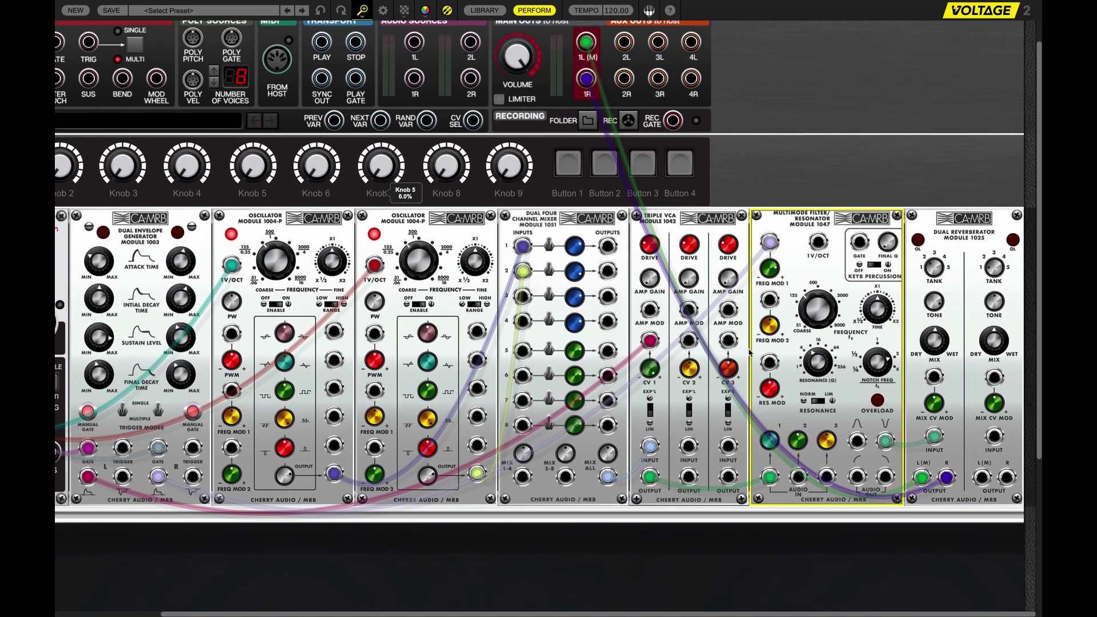
{"action": "scroll", "coordinate": [746, 337], "scroll_direction": "down", "scroll_amount": 1}
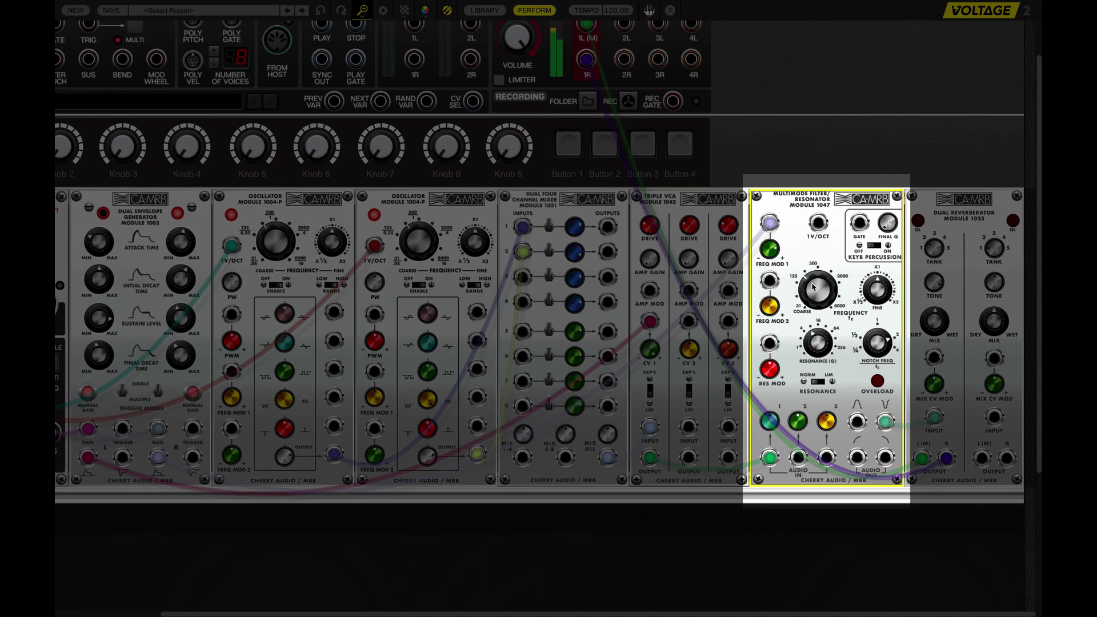
{"action": "left_click_drag", "start_coordinate": [802, 334], "coordinate": [816, 260]}
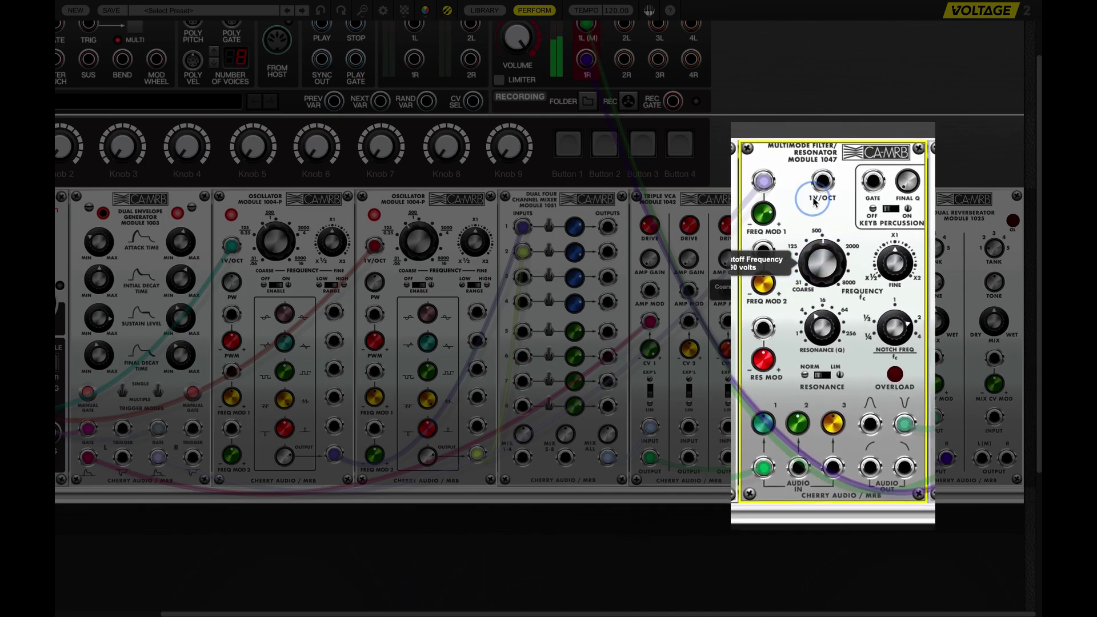
{"action": "left_click_drag", "start_coordinate": [829, 147], "coordinate": [831, 297]}
{"action": "left_click_drag", "start_coordinate": [829, 306], "coordinate": [839, 150]}
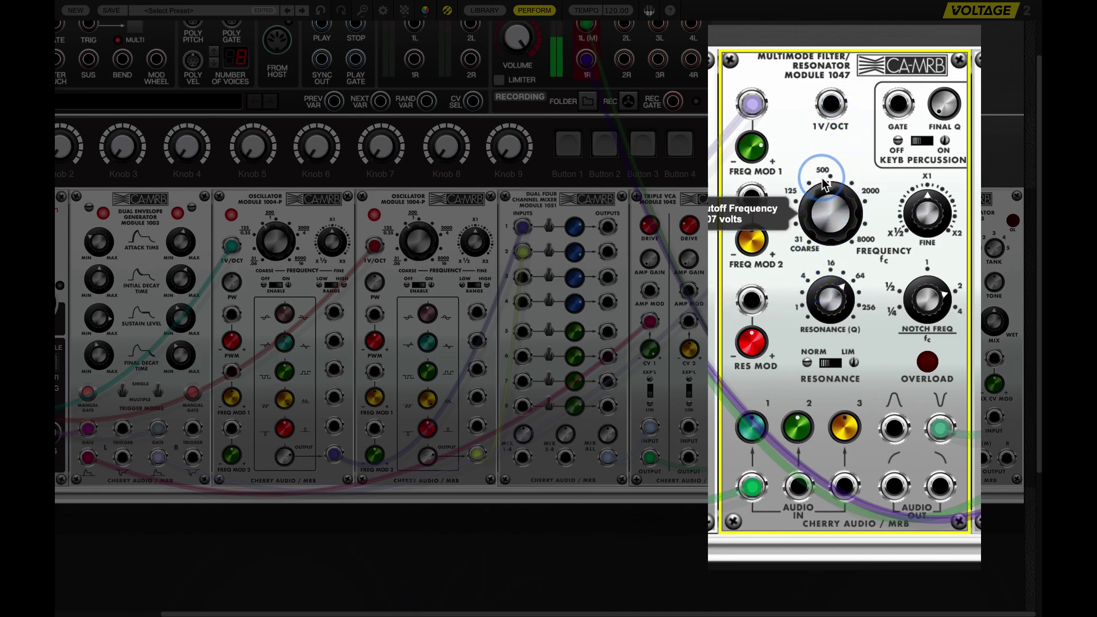
Step: Lower the filter's resonance and move its output cable from the notch output to the band-pass output
{"action": "left_click_drag", "start_coordinate": [829, 317], "coordinate": [829, 377]}
{"action": "left_click_drag", "start_coordinate": [940, 430], "coordinate": [901, 442]}
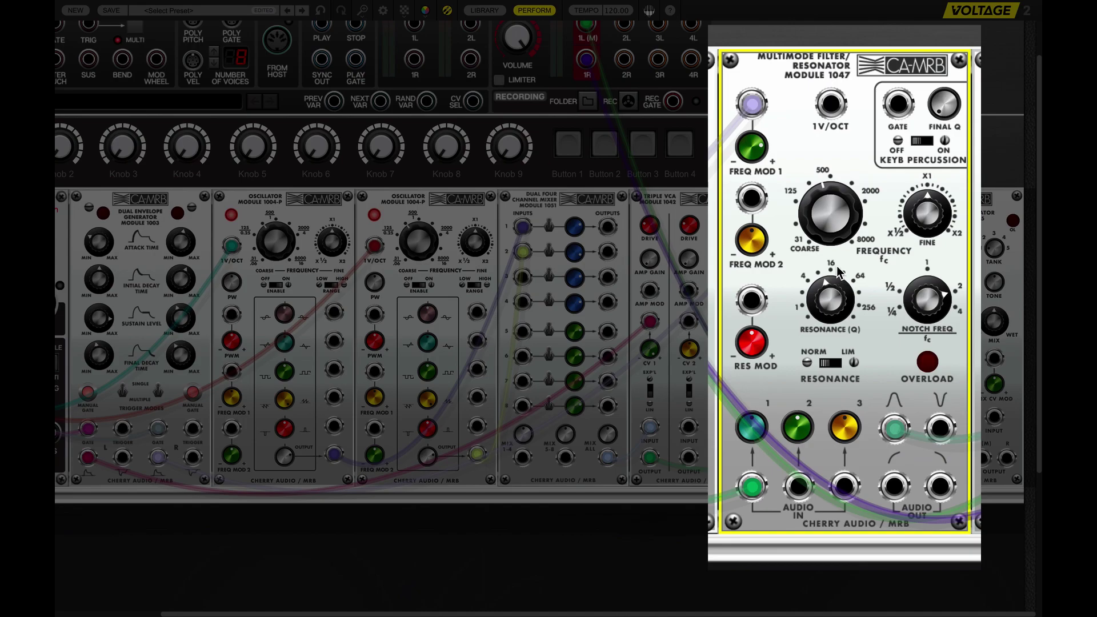
Step: Sweep the band-pass filter's coarse frequency, leaving it at about 500, and turn the resonance down to minimum
{"action": "mouse_move", "coordinate": [824, 213]}
{"action": "left_mouse_down"}
{"action": "mouse_move", "coordinate": [817, 235]}
{"action": "mouse_move", "coordinate": [825, 213]}
{"action": "left_mouse_up"}
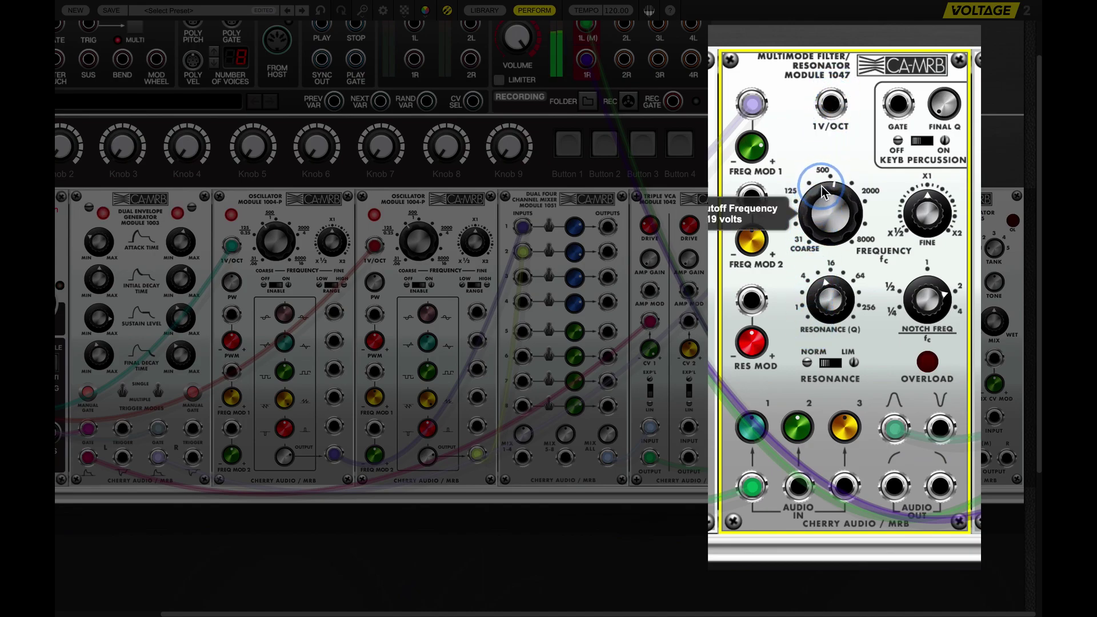
{"action": "left_click_drag", "start_coordinate": [832, 299], "coordinate": [809, 434]}
{"action": "left_click_drag", "start_coordinate": [829, 237], "coordinate": [837, 176]}
{"action": "key", "text": "ctrl+z"}
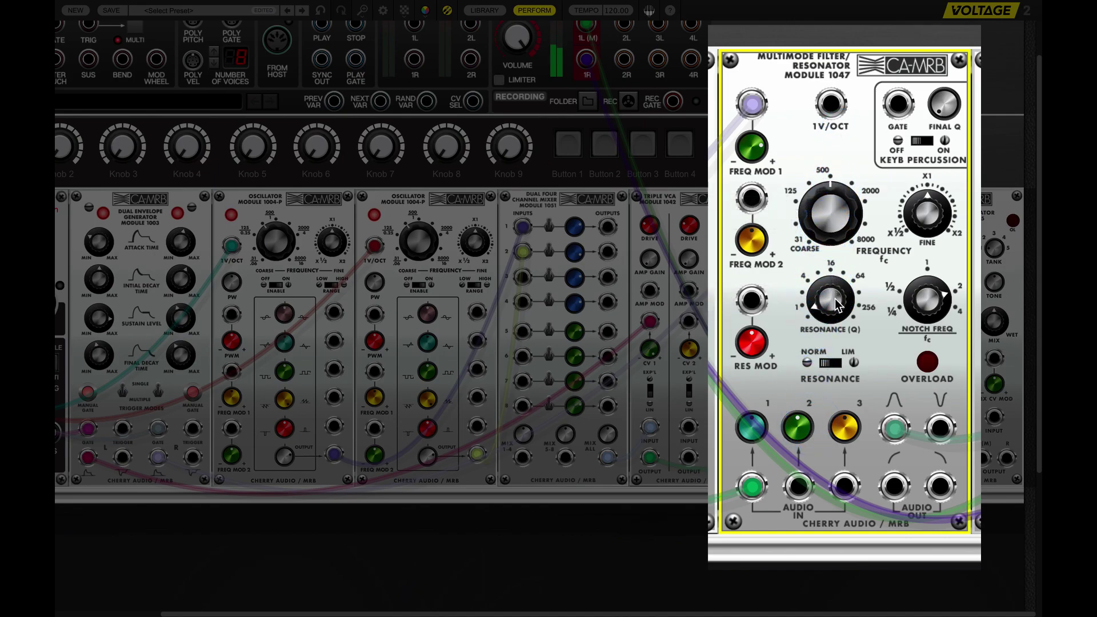
Step: Undo the last resonance change on the multimode filter and nudge its coarse frequency around 500
{"action": "key", "text": "ctrl+z"}
{"action": "mouse_move", "coordinate": [832, 211]}
{"action": "mouse_move", "coordinate": [831, 212]}
{"action": "left_mouse_down"}
{"action": "mouse_move", "coordinate": [823, 145]}
{"action": "mouse_move", "coordinate": [827, 224]}
{"action": "left_mouse_up"}
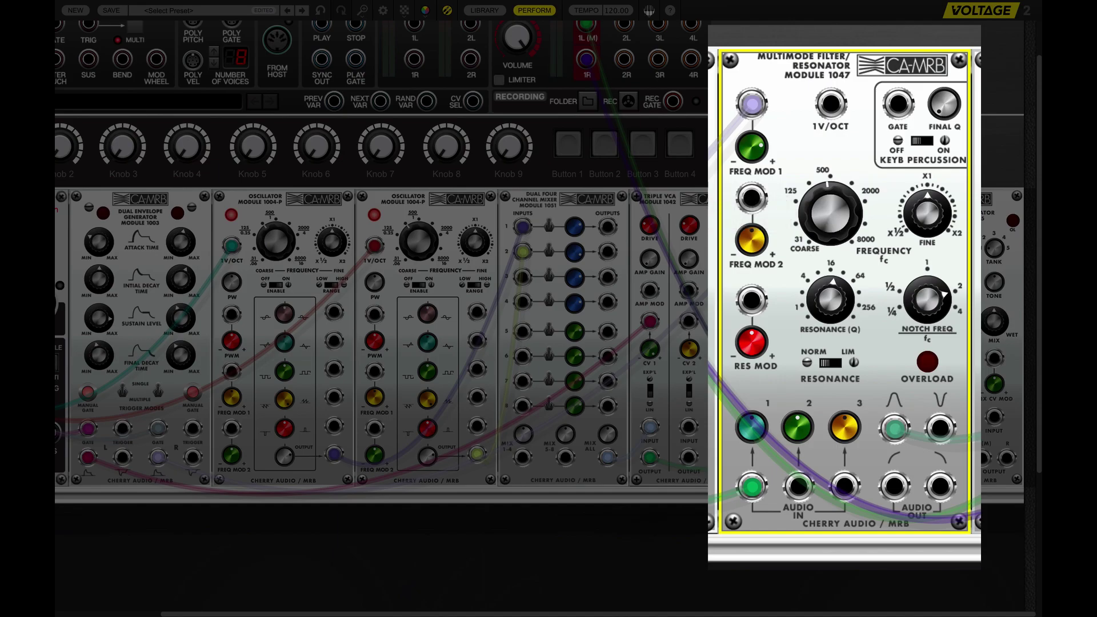
Step: Move the filter's output cable from the band-pass to the high-pass output and sweep the coarse frequency at reduced resonance
{"action": "left_click_drag", "start_coordinate": [896, 439], "coordinate": [895, 496]}
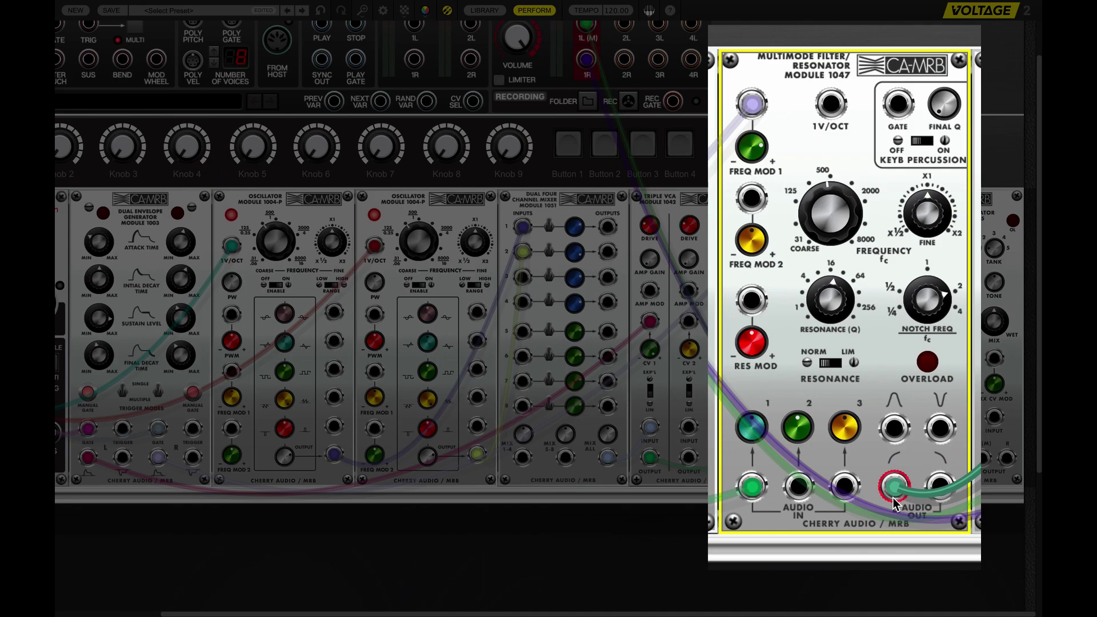
{"action": "left_click_drag", "start_coordinate": [830, 212], "coordinate": [821, 434]}
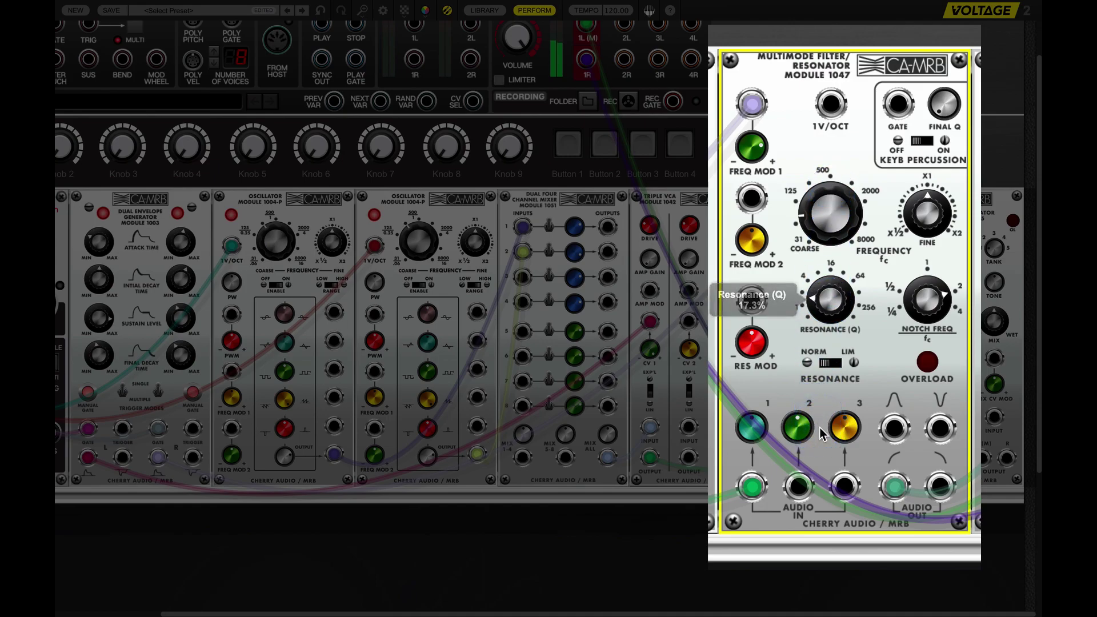
{"action": "left_click_drag", "start_coordinate": [825, 217], "coordinate": [818, 174]}
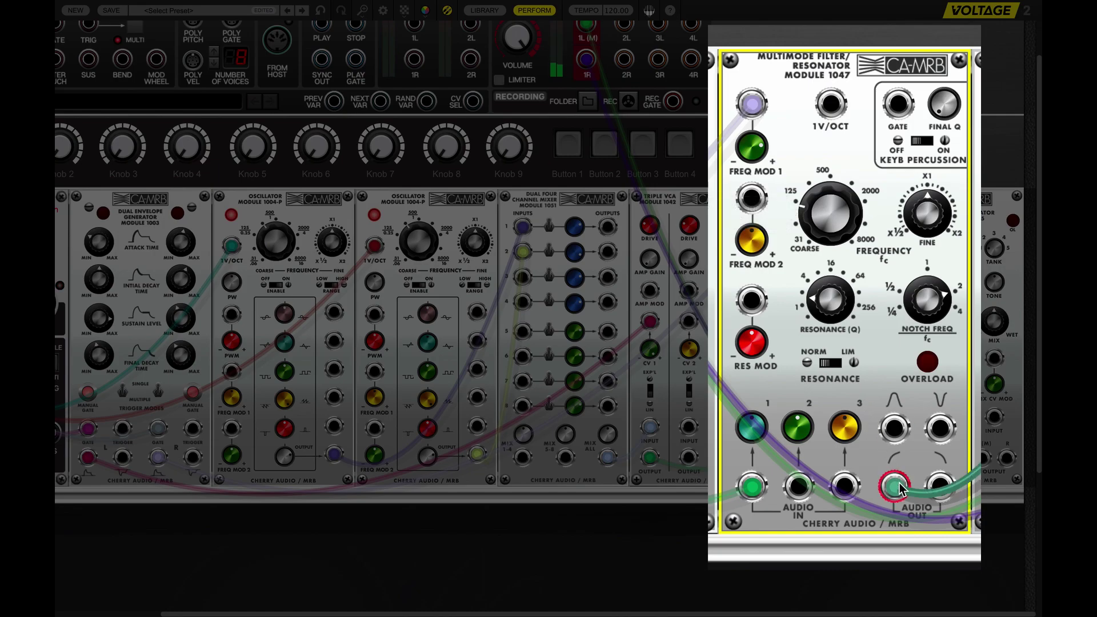
Step: Move the filter's output cable to the low-pass output, sweep the coarse frequency back to about 500 and raise the resonance
{"action": "left_click_drag", "start_coordinate": [900, 488], "coordinate": [940, 488]}
{"action": "left_click_drag", "start_coordinate": [829, 219], "coordinate": [826, 184]}
{"action": "left_click_drag", "start_coordinate": [849, 297], "coordinate": [834, 200]}
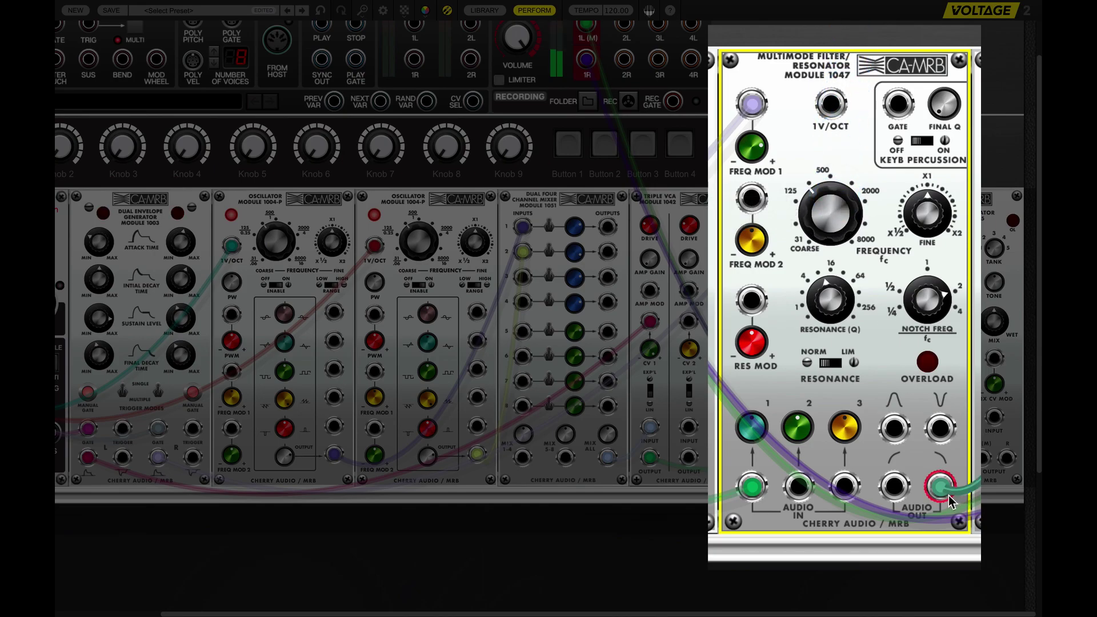
Step: Move the filter's output cable from the low-pass to the notch output and sweep the coarse frequency
{"action": "left_click_drag", "start_coordinate": [949, 501], "coordinate": [939, 428]}
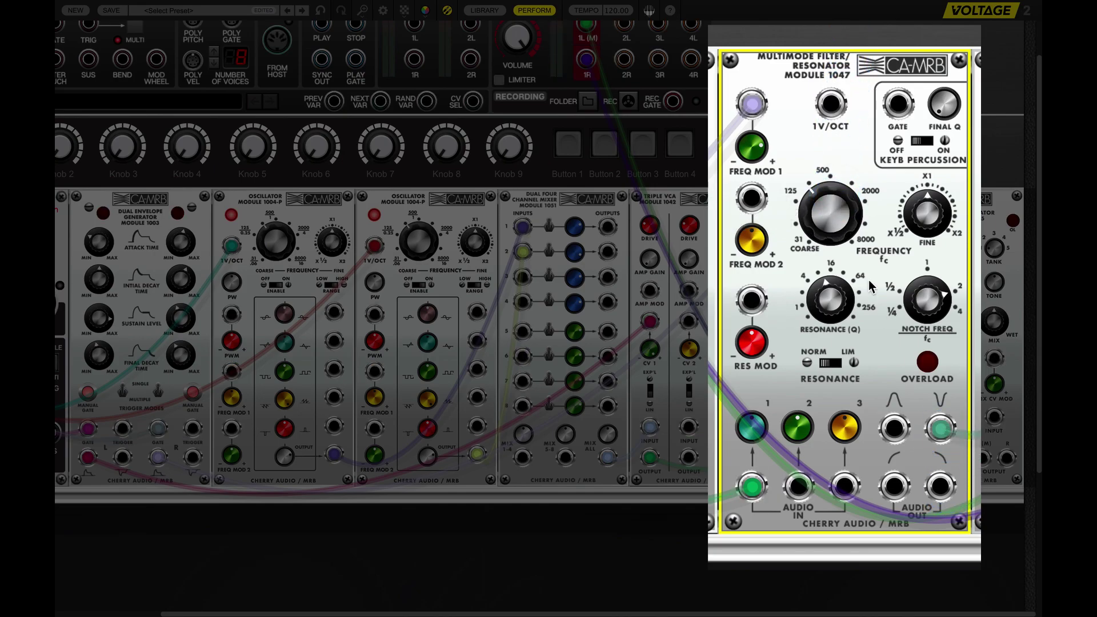
{"action": "left_click_drag", "start_coordinate": [844, 211], "coordinate": [828, 176]}
Step: Examine the filter's Freq Mod 1 and Freq Mod 2 inputs with their modulation amount knobs
{"action": "left_click", "coordinate": [751, 105]}
{"action": "mouse_move", "coordinate": [757, 151]}
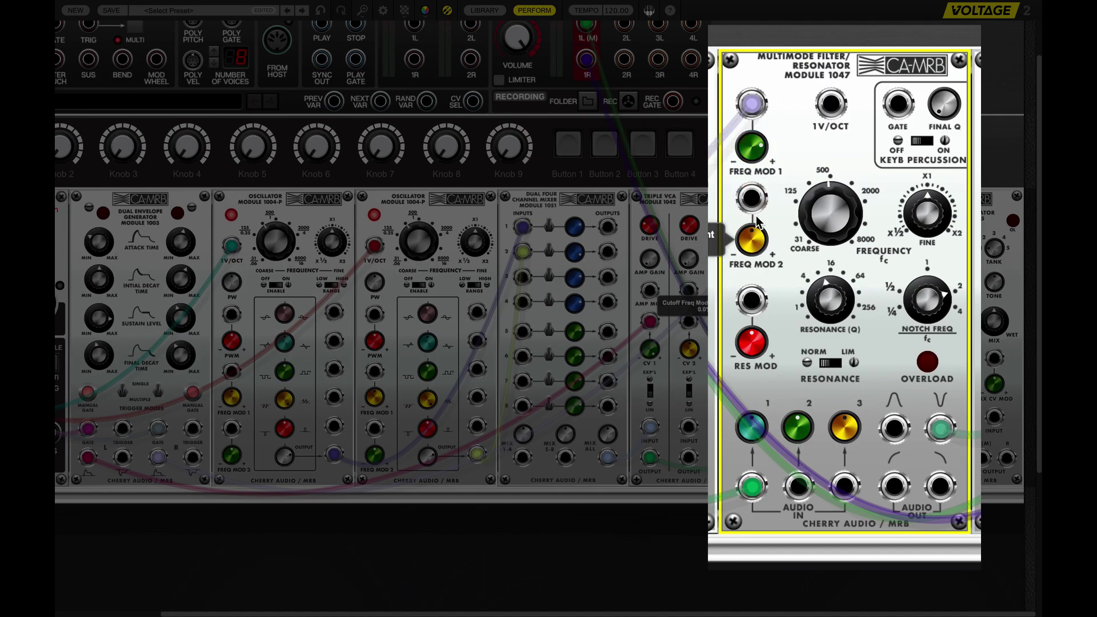
{"action": "mouse_move", "coordinate": [755, 251]}
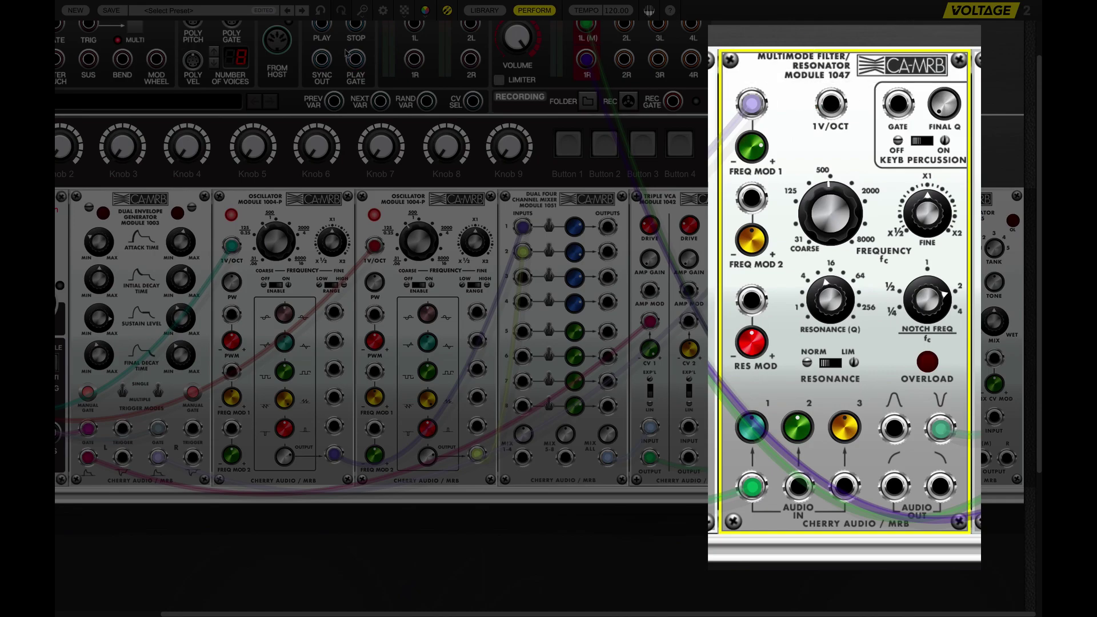
Step: Set the workspace zoom to 100%
{"action": "left_click", "coordinate": [364, 10]}
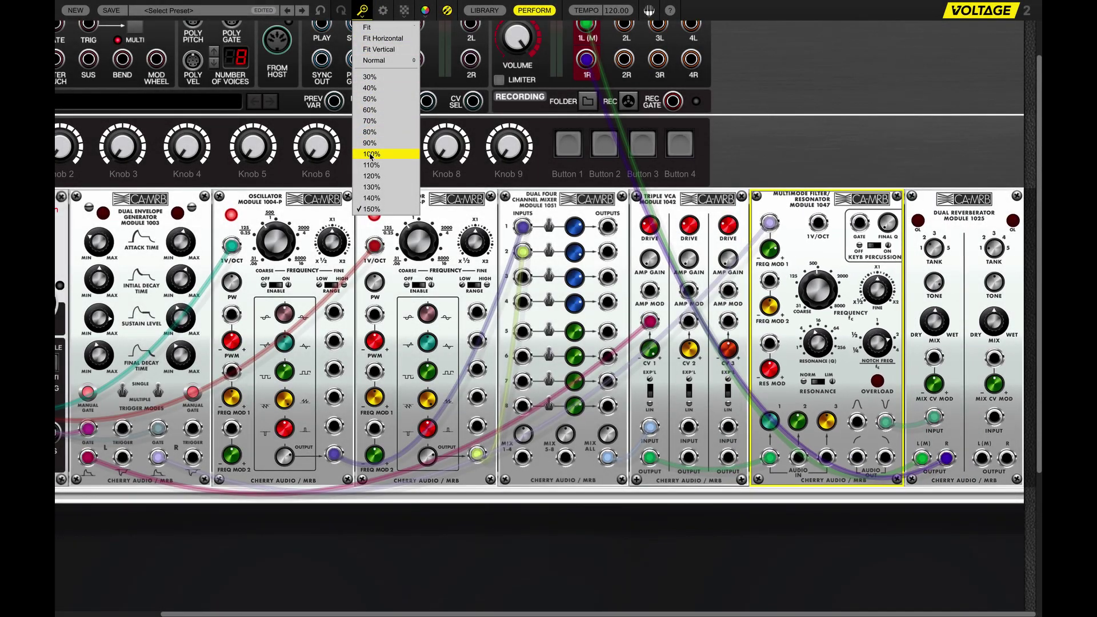
{"action": "left_click", "coordinate": [370, 155]}
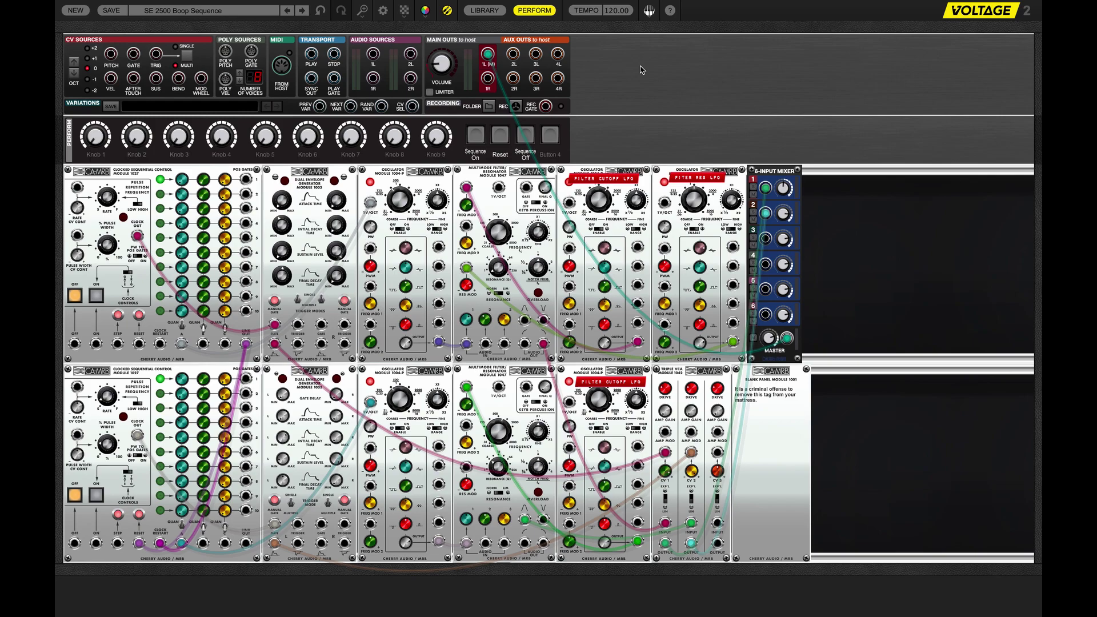
Step: Trace the cables feeding the first two channels of the 6-Input Mixer and turn down the level of channel 2
{"action": "left_click_drag", "start_coordinate": [775, 171], "coordinate": [782, 56]}
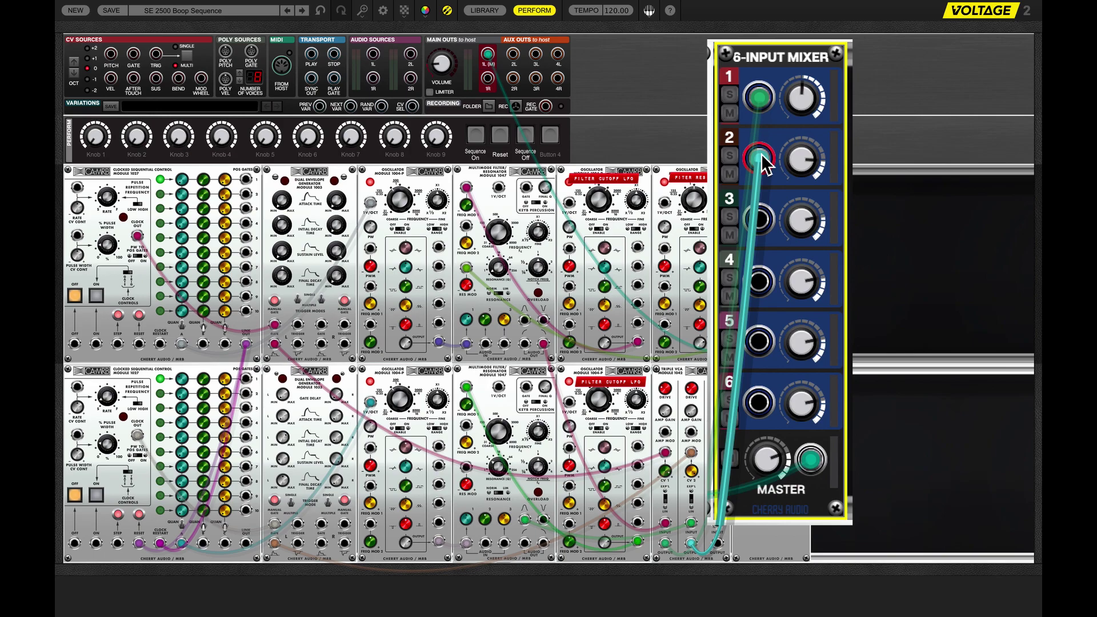
{"action": "left_click_drag", "start_coordinate": [764, 165], "coordinate": [762, 161]}
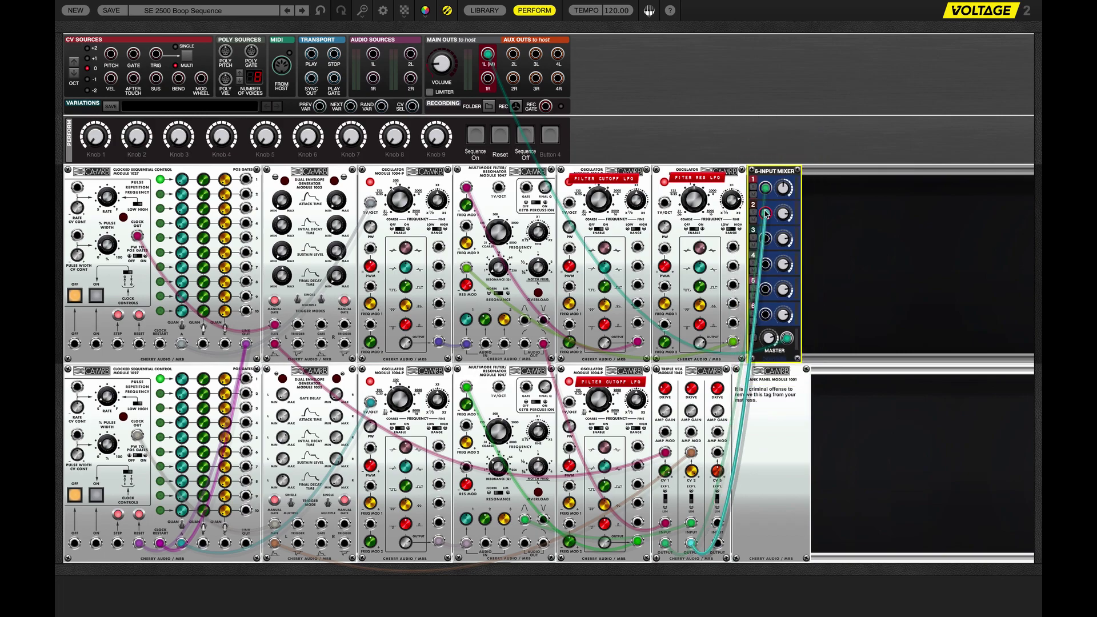
{"action": "left_click_drag", "start_coordinate": [765, 213], "coordinate": [765, 213]}
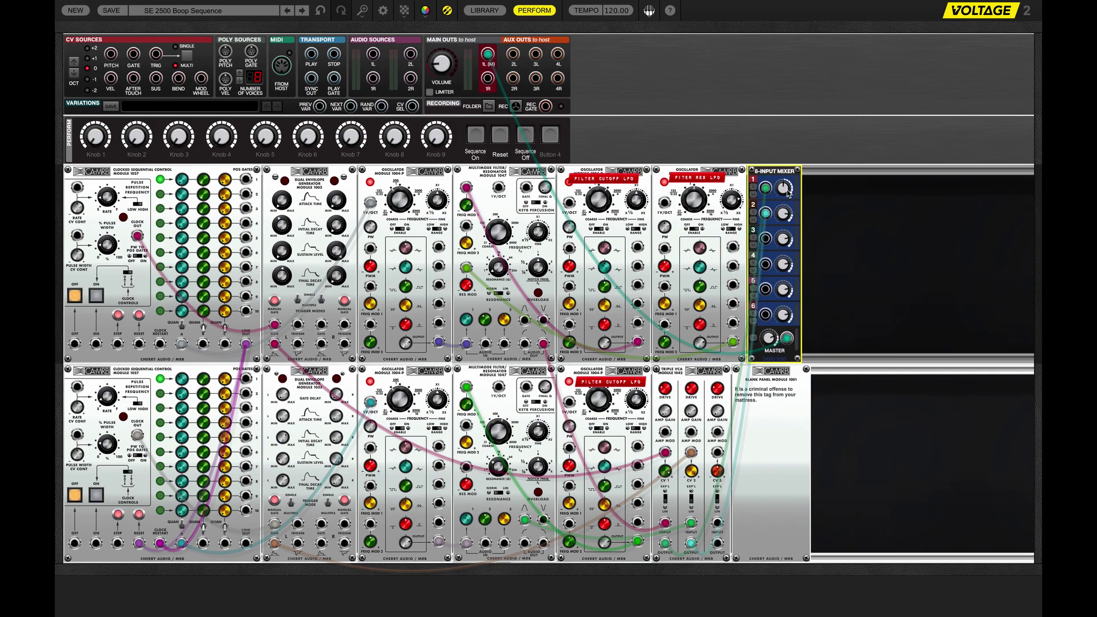
{"action": "mouse_move", "coordinate": [788, 193]}
{"action": "mouse_move", "coordinate": [667, 475]}
{"action": "left_click_drag", "start_coordinate": [787, 214], "coordinate": [788, 232]}
Step: Set the workspace zoom to 130%
{"action": "left_click", "coordinate": [362, 11]}
{"action": "left_click", "coordinate": [375, 213]}
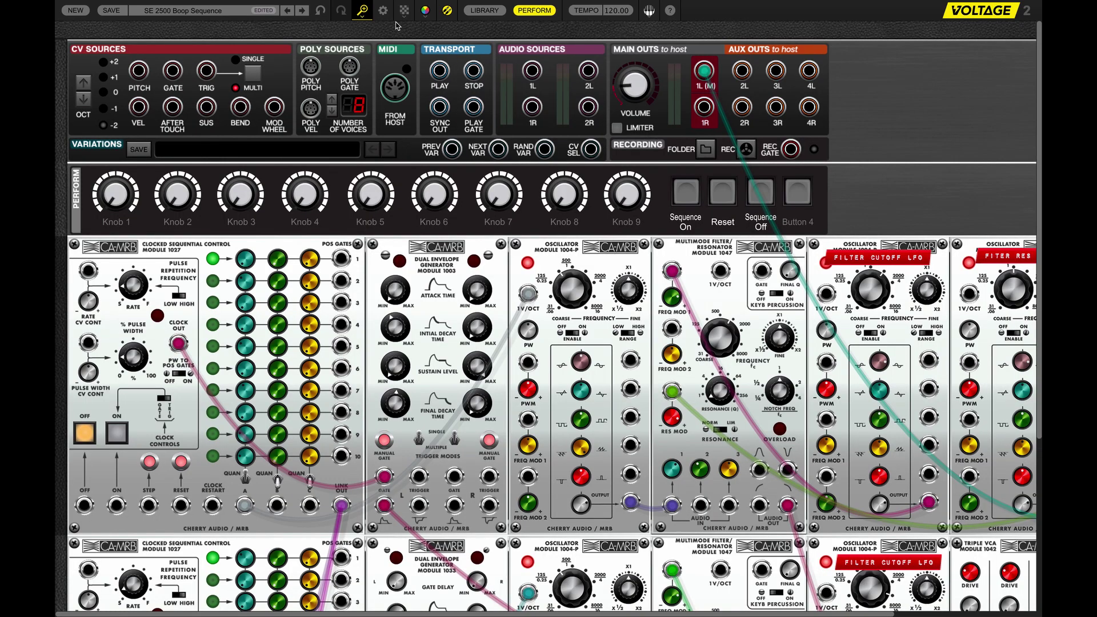
{"action": "left_click", "coordinate": [363, 13]}
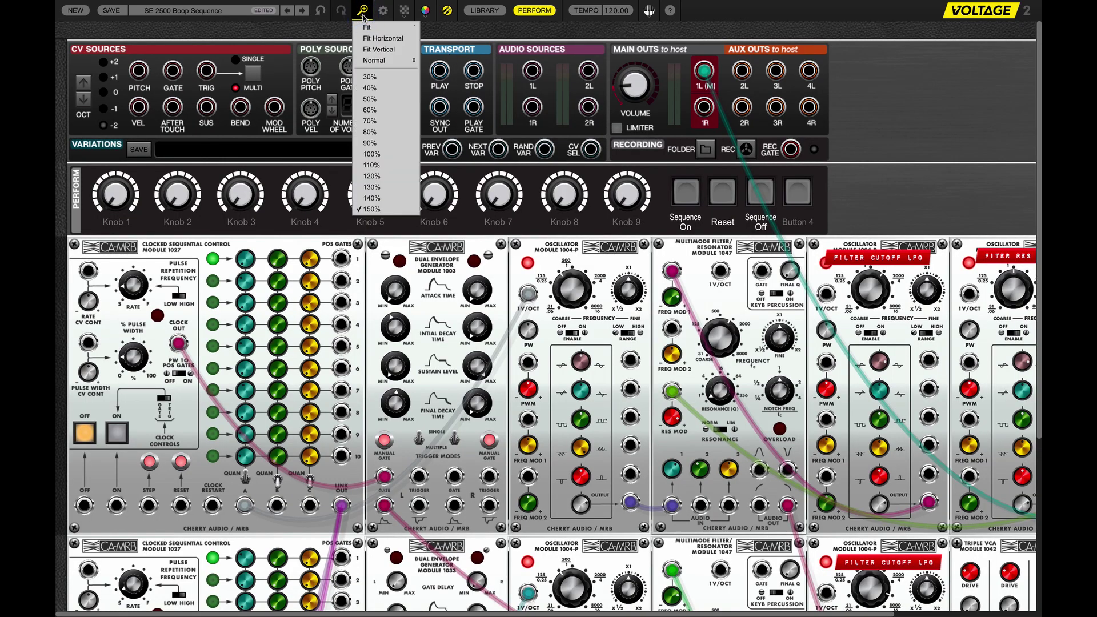
{"action": "left_click", "coordinate": [374, 187]}
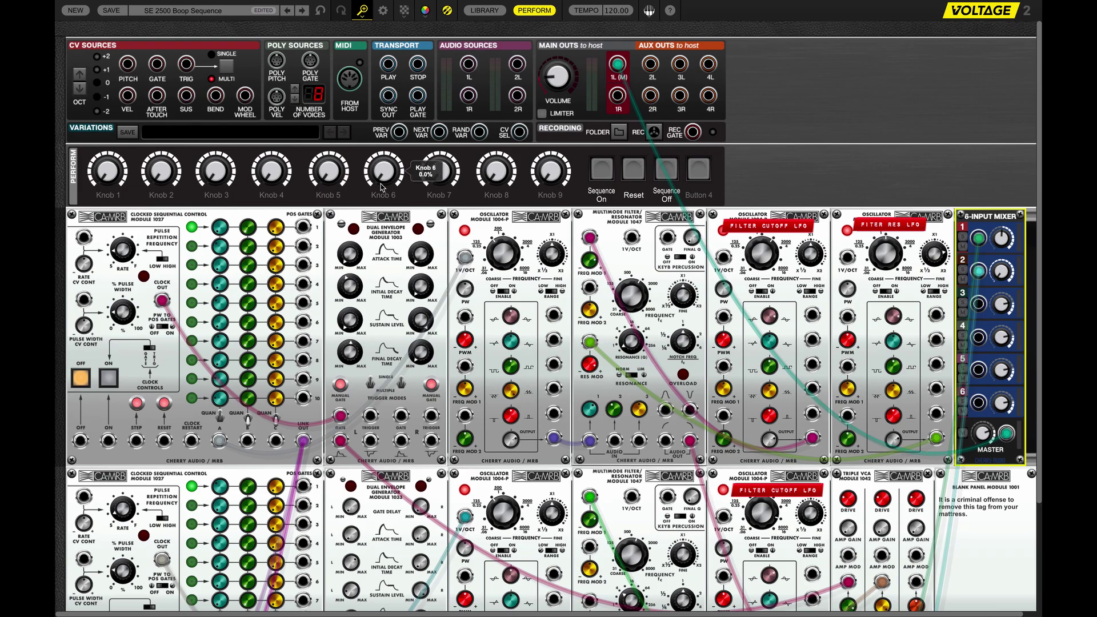
Step: Examine the upper Clocked Sequential Control 1027, the Triple VCA 1042, and the upper oscillator's connection into the Multimode Filter 1047
{"action": "left_click", "coordinate": [154, 221]}
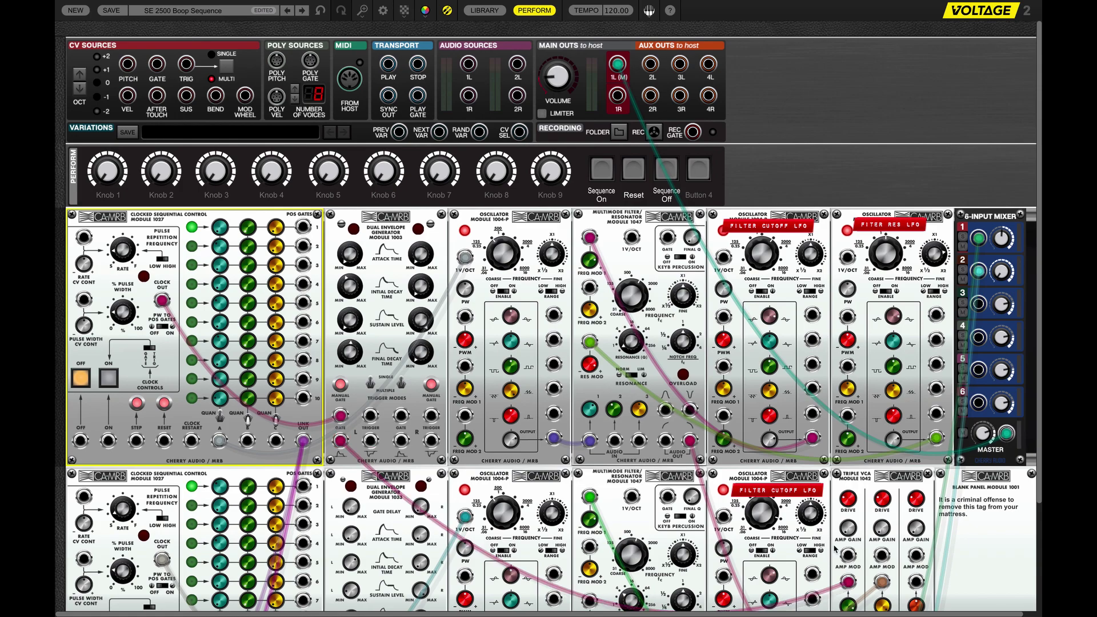
{"action": "left_click", "coordinate": [870, 476]}
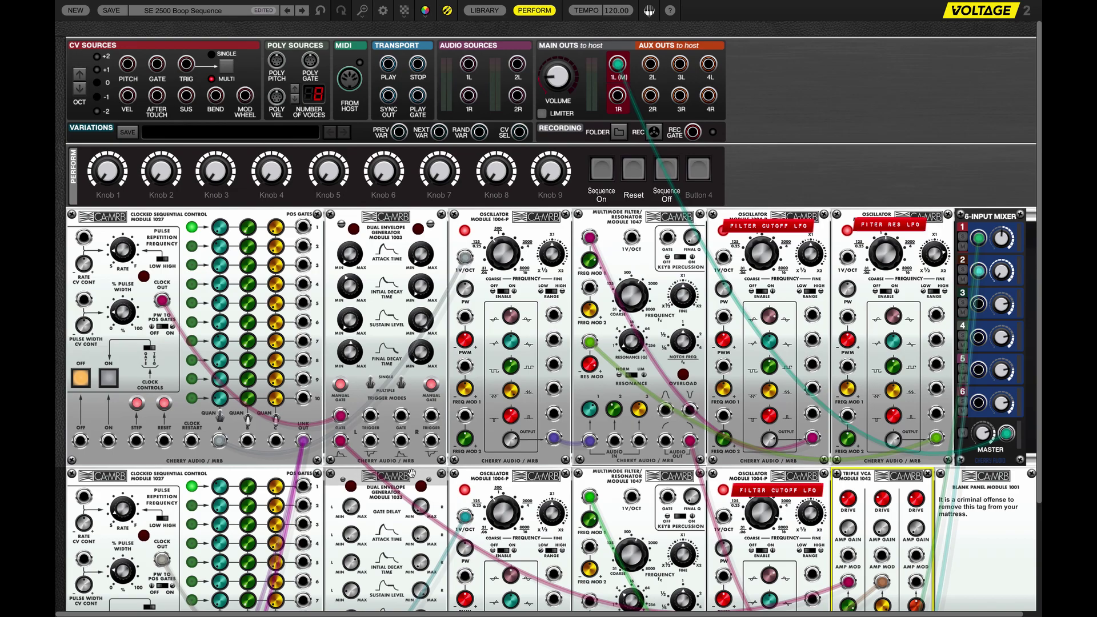
{"action": "scroll", "coordinate": [862, 555], "scroll_direction": "down", "scroll_amount": 3}
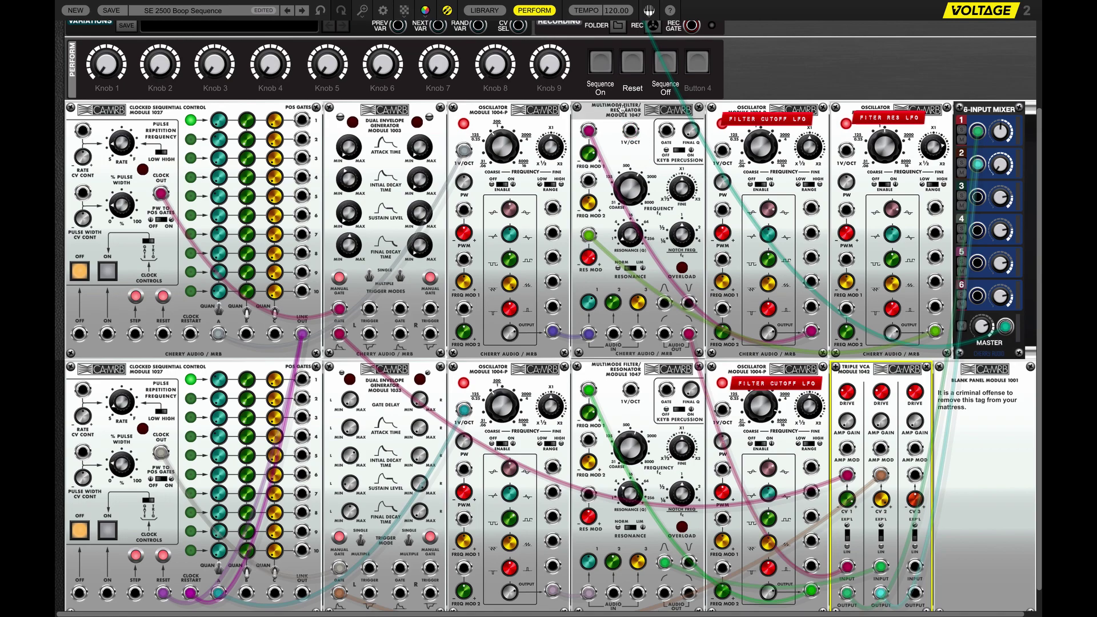
{"action": "left_click", "coordinate": [485, 111]}
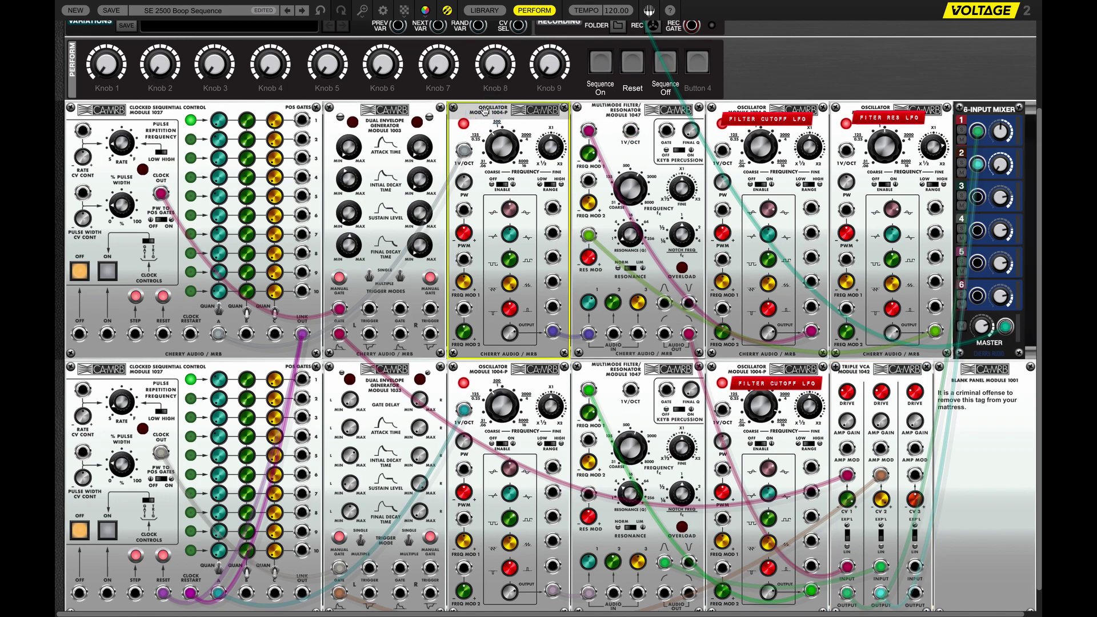
{"action": "left_click_drag", "start_coordinate": [552, 331], "coordinate": [589, 337]}
{"action": "left_click", "coordinate": [625, 113]}
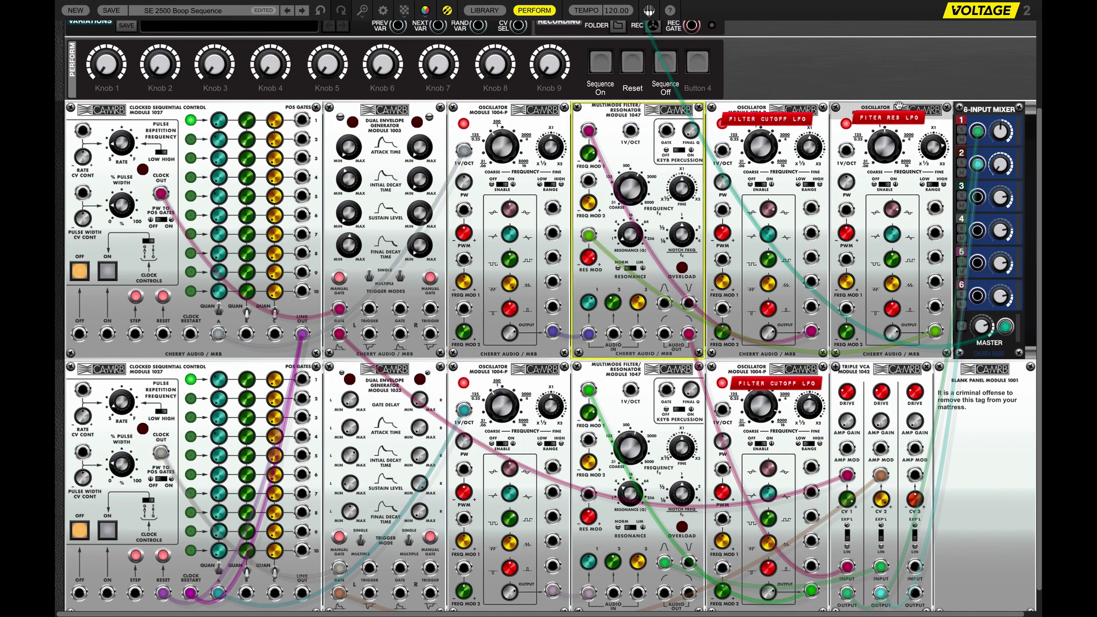
Step: Start the sequence with the Sequence On performance control
{"action": "scroll", "coordinate": [762, 201], "scroll_direction": "up", "scroll_amount": 4}
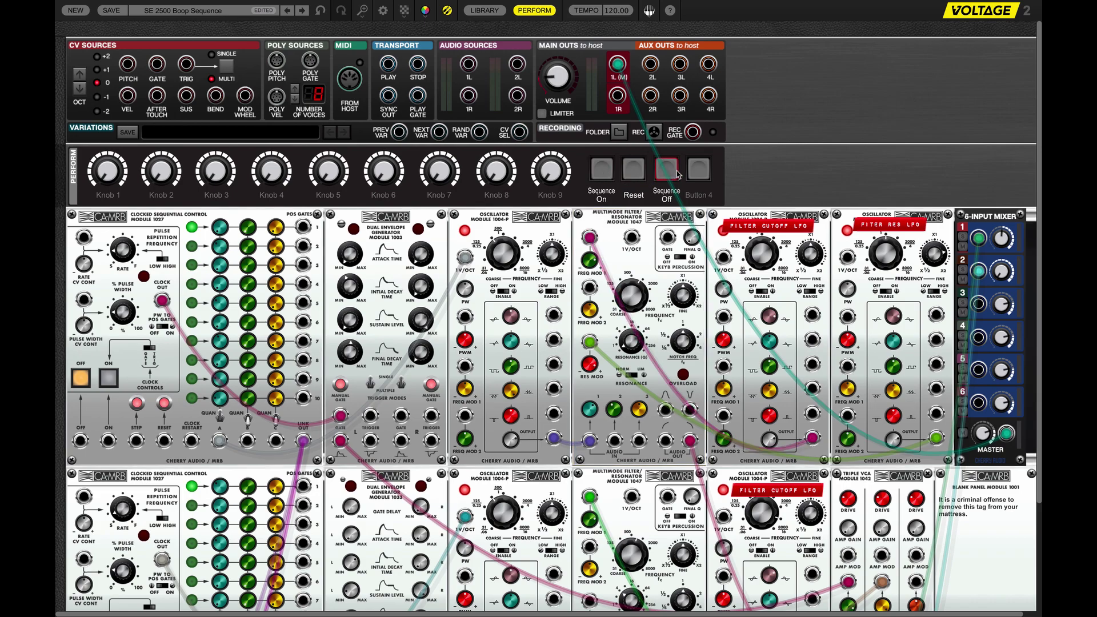
{"action": "left_click", "coordinate": [602, 170]}
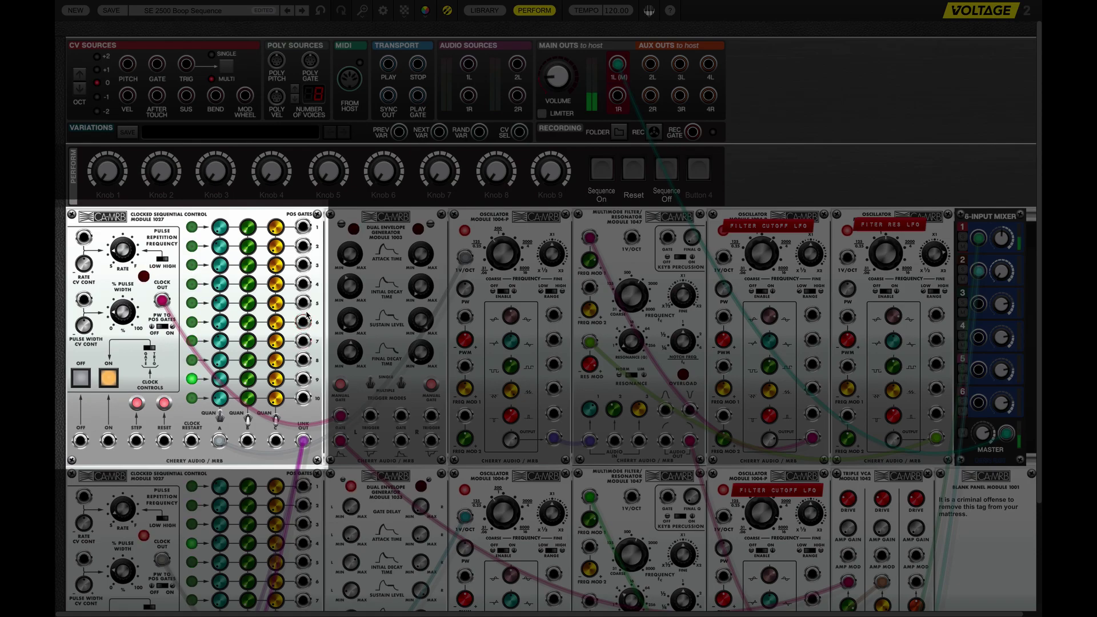
Step: Try patching the upper sequencer's position gate 5 to Clock Restart and to Reset, move the cable to gate 7, and remove it
{"action": "left_click_drag", "start_coordinate": [304, 306], "coordinate": [193, 443]}
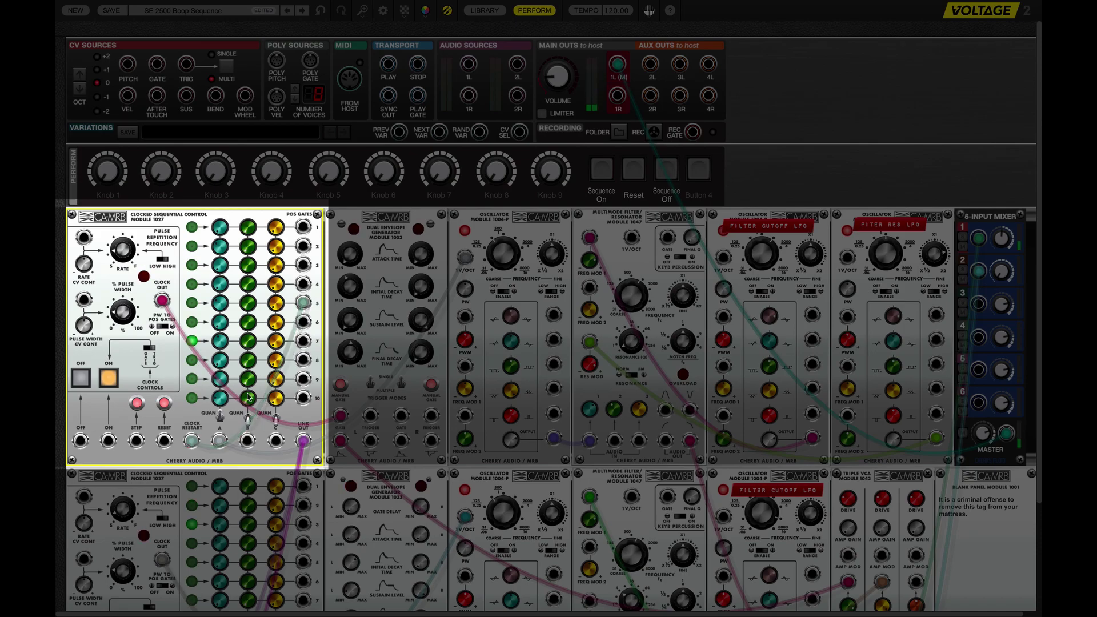
{"action": "left_click_drag", "start_coordinate": [303, 302], "coordinate": [162, 439]}
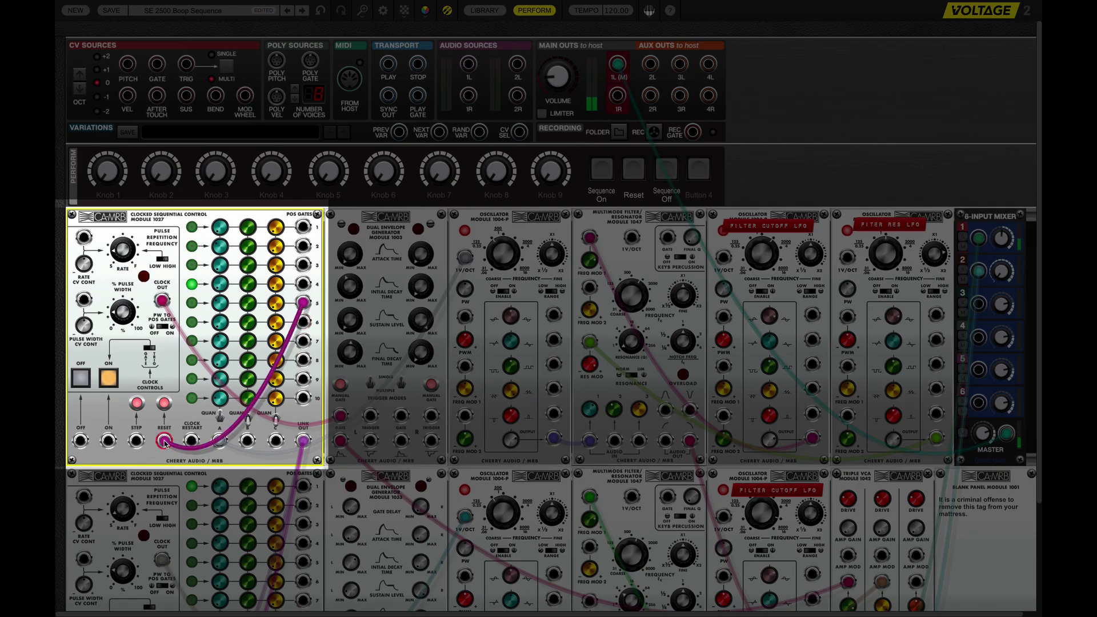
{"action": "left_click_drag", "start_coordinate": [302, 303], "coordinate": [305, 343]}
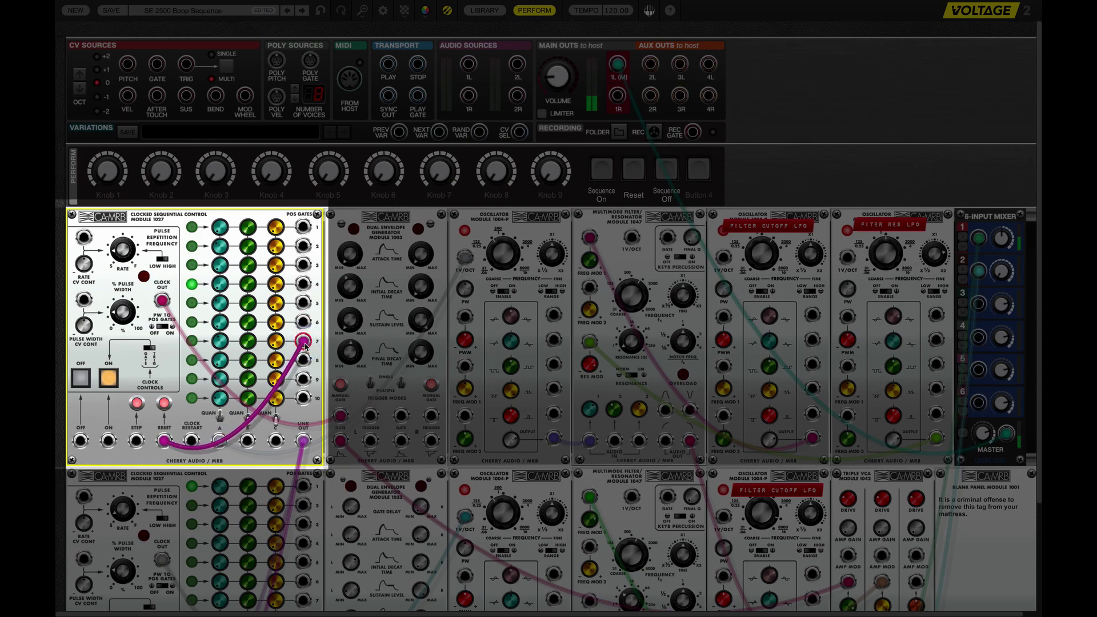
{"action": "left_click_drag", "start_coordinate": [305, 342], "coordinate": [321, 373]}
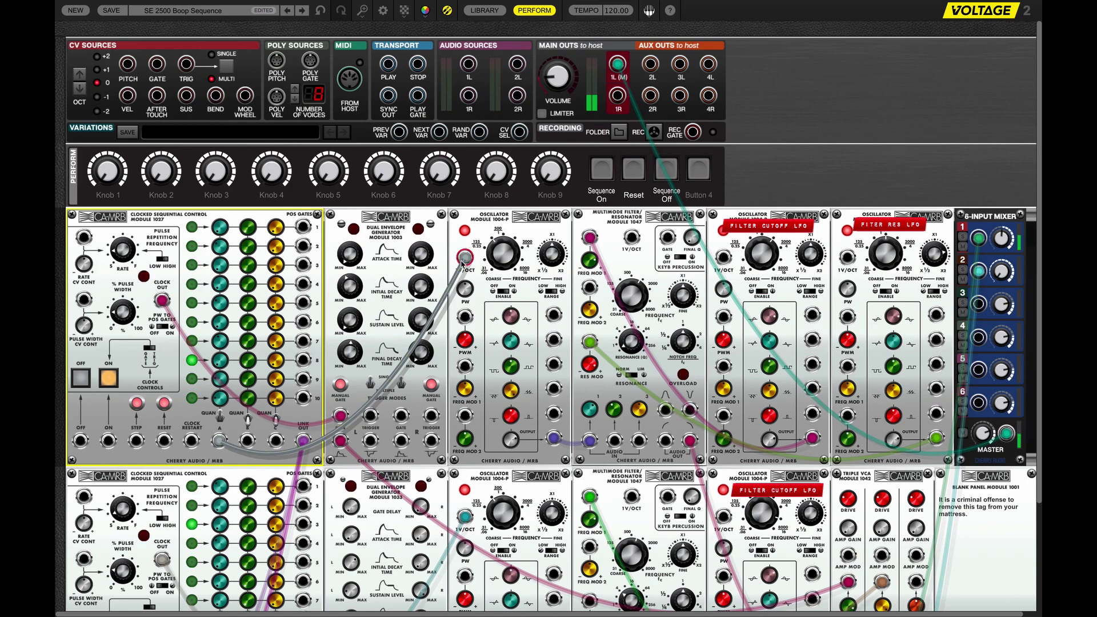
Step: Trace the upper sequencer's pitch cable to the oscillator's 1V/Oct input and the upper filter's low-pass output cable to the Triple VCA
{"action": "left_click_drag", "start_coordinate": [465, 260], "coordinate": [465, 260]}
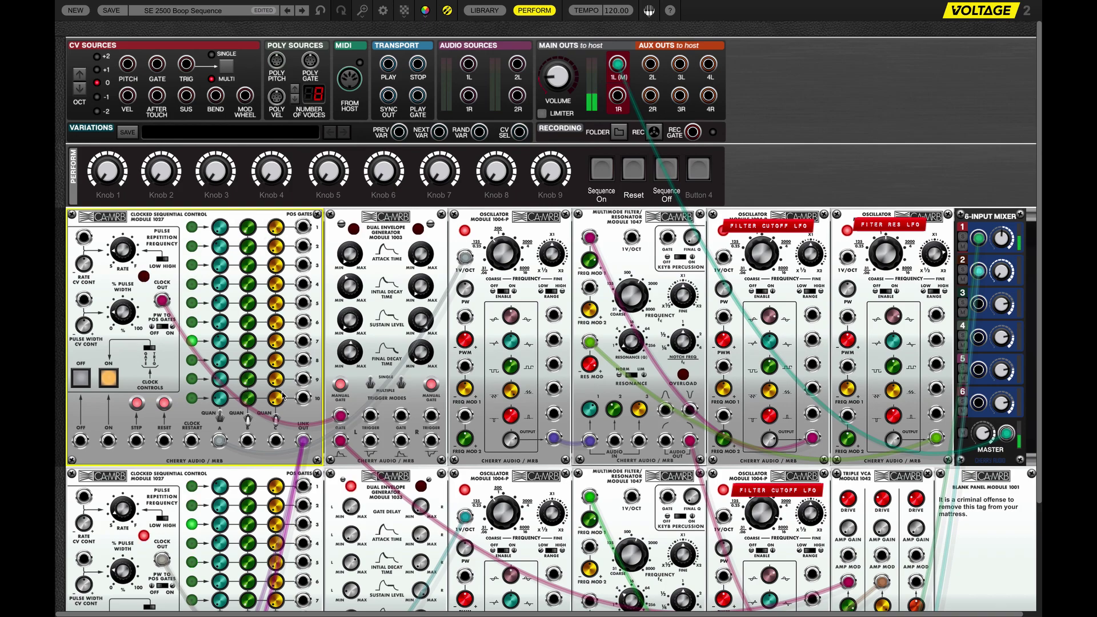
{"action": "mouse_move", "coordinate": [275, 400]}
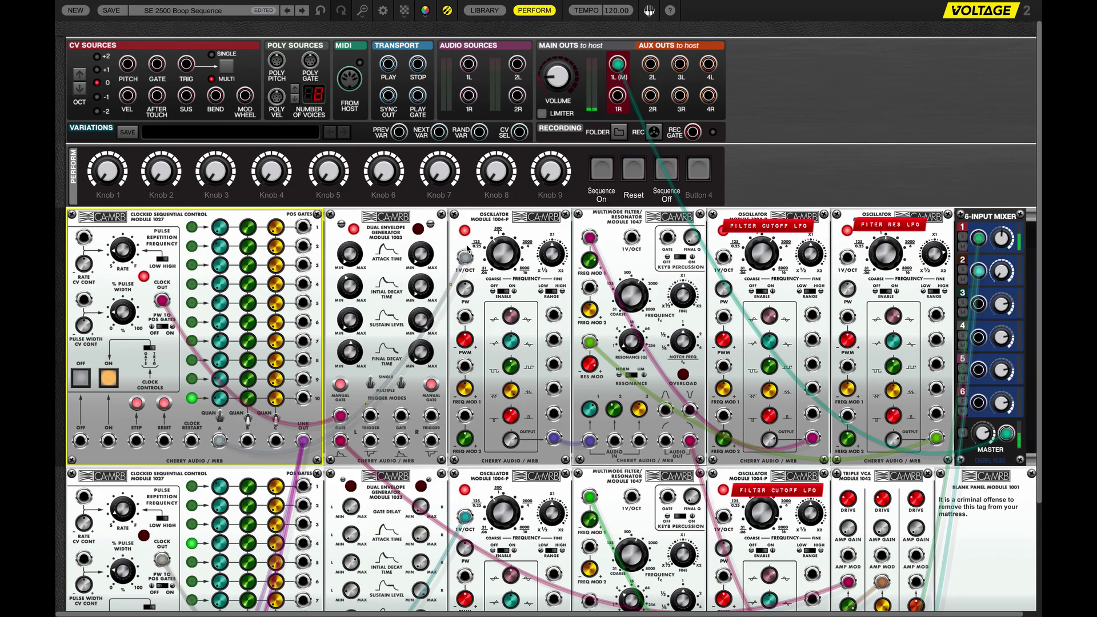
{"action": "scroll", "coordinate": [467, 249], "scroll_direction": "down", "scroll_amount": 2}
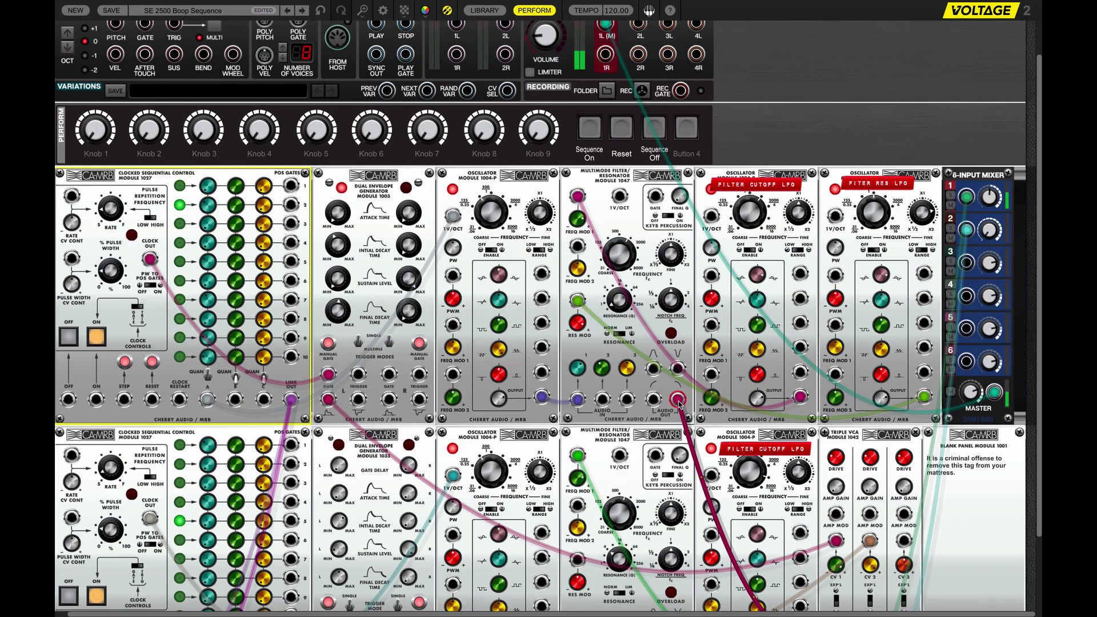
{"action": "scroll", "coordinate": [680, 405], "scroll_direction": "up", "scroll_amount": 1}
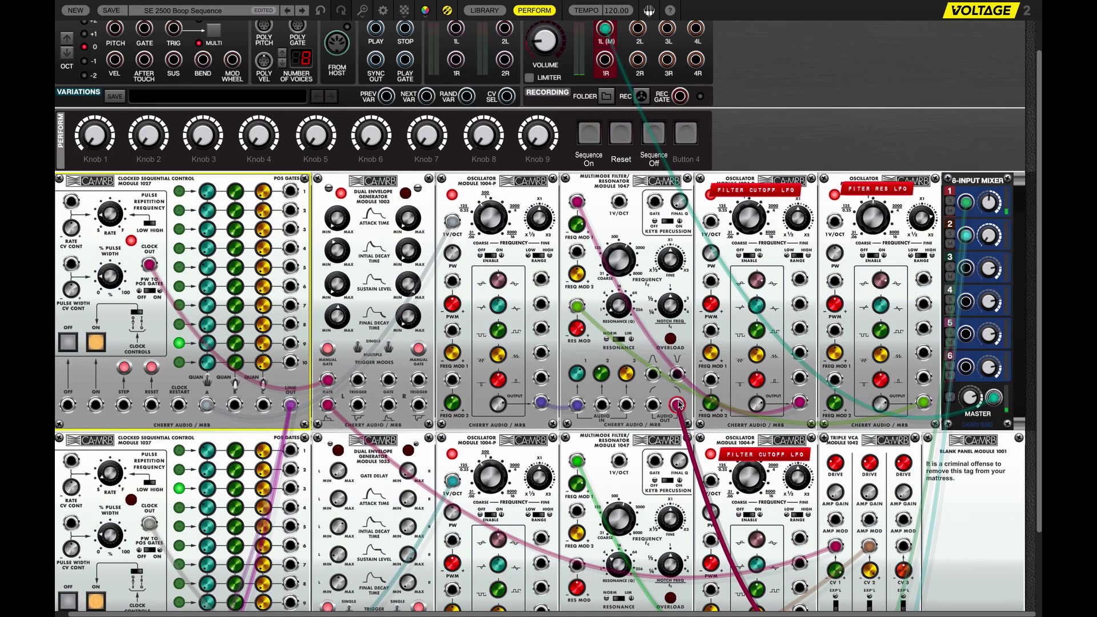
{"action": "left_click_drag", "start_coordinate": [678, 404], "coordinate": [725, 285]}
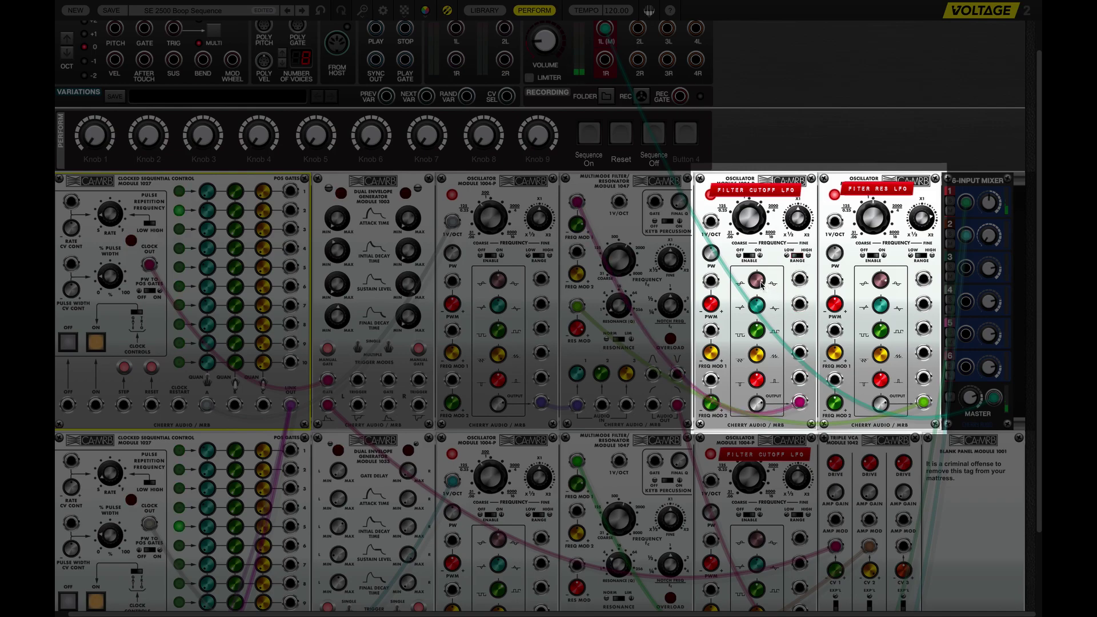
Step: Examine the waveform levels and outputs of the upper filter's cutoff and resonance LFOs, tracing the cutoff LFO's cable to Freq Mod 1
{"action": "mouse_move", "coordinate": [761, 284]}
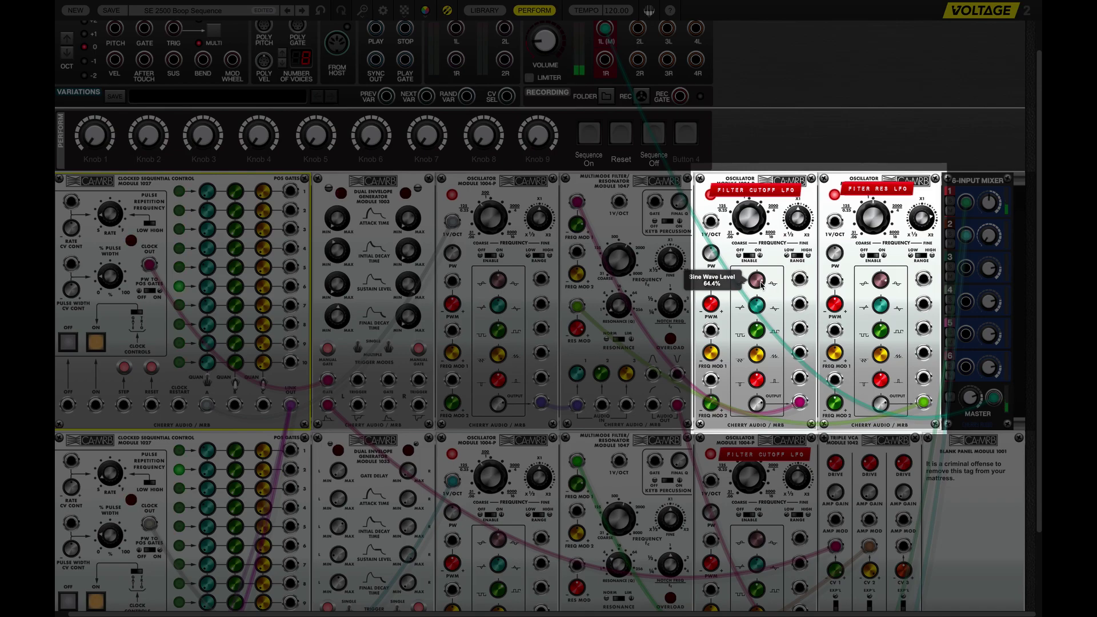
{"action": "left_click_drag", "start_coordinate": [577, 201], "coordinate": [801, 404]}
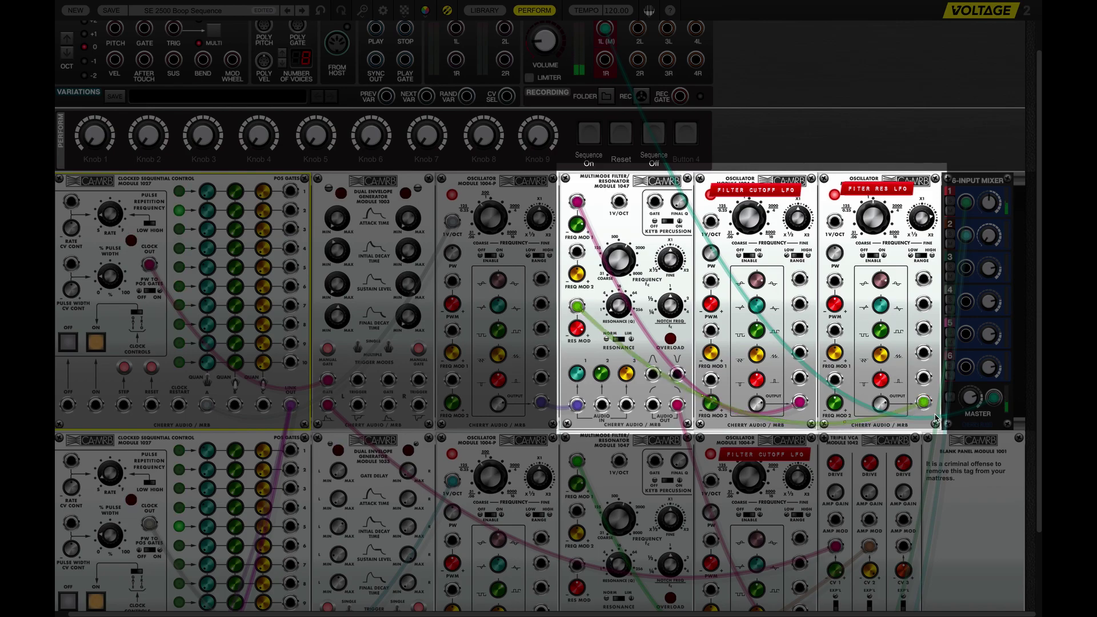
{"action": "left_click", "coordinate": [880, 404]}
{"action": "left_click_drag", "start_coordinate": [880, 369], "coordinate": [881, 364]}
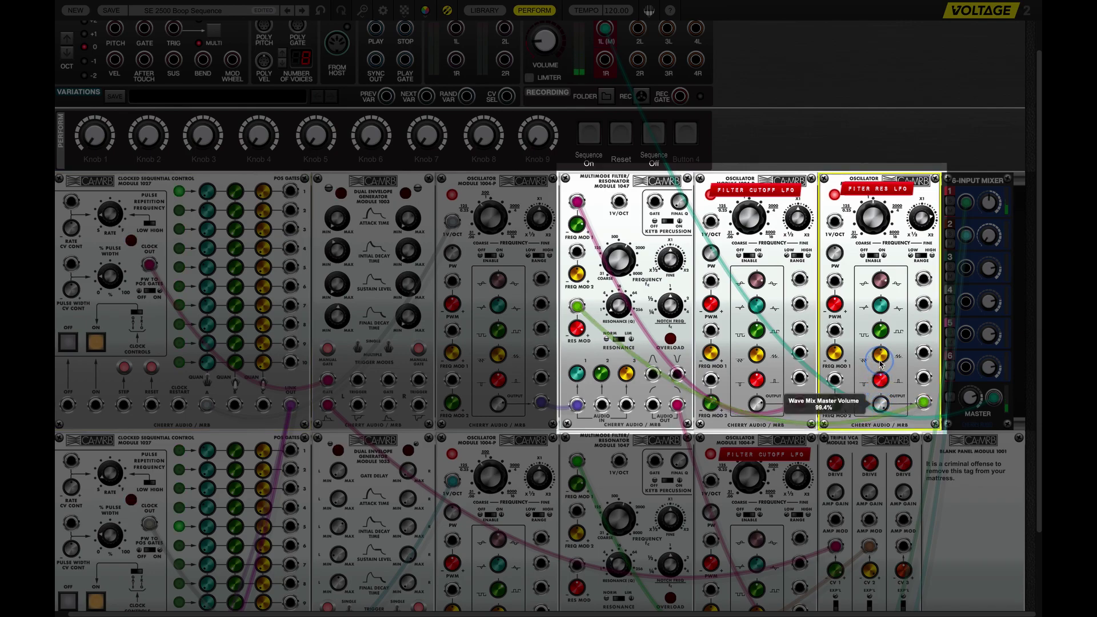
Step: Vary the Wave Mix Master Volume on the filter resonance LFO and set the upper filter cutoff LFO's to 100%
{"action": "left_click_drag", "start_coordinate": [880, 364], "coordinate": [794, 411]}
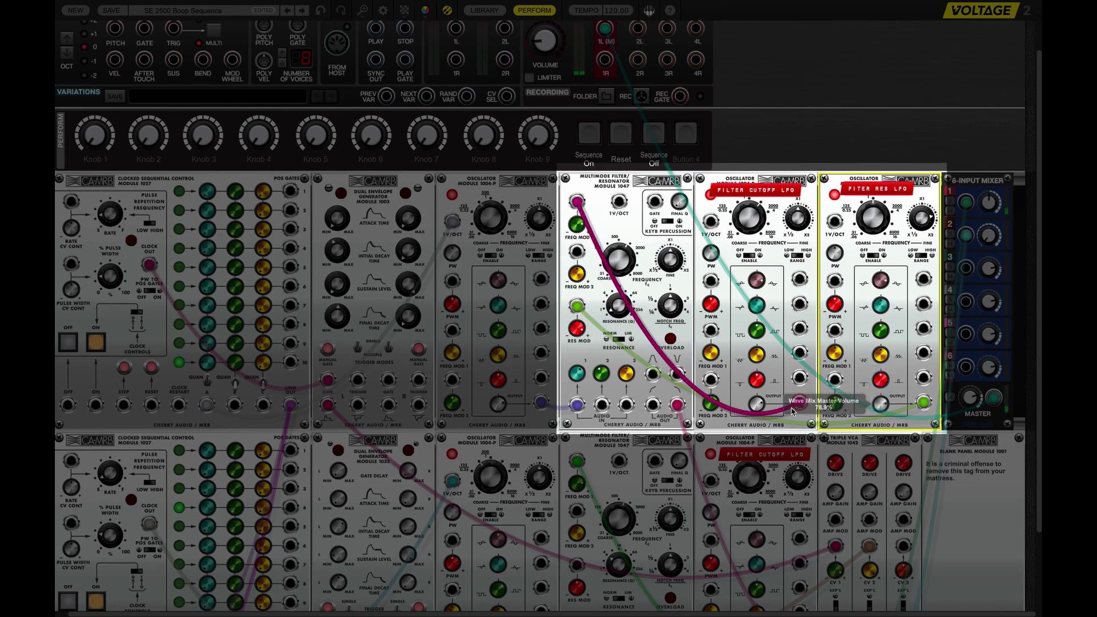
{"action": "left_click", "coordinate": [757, 404]}
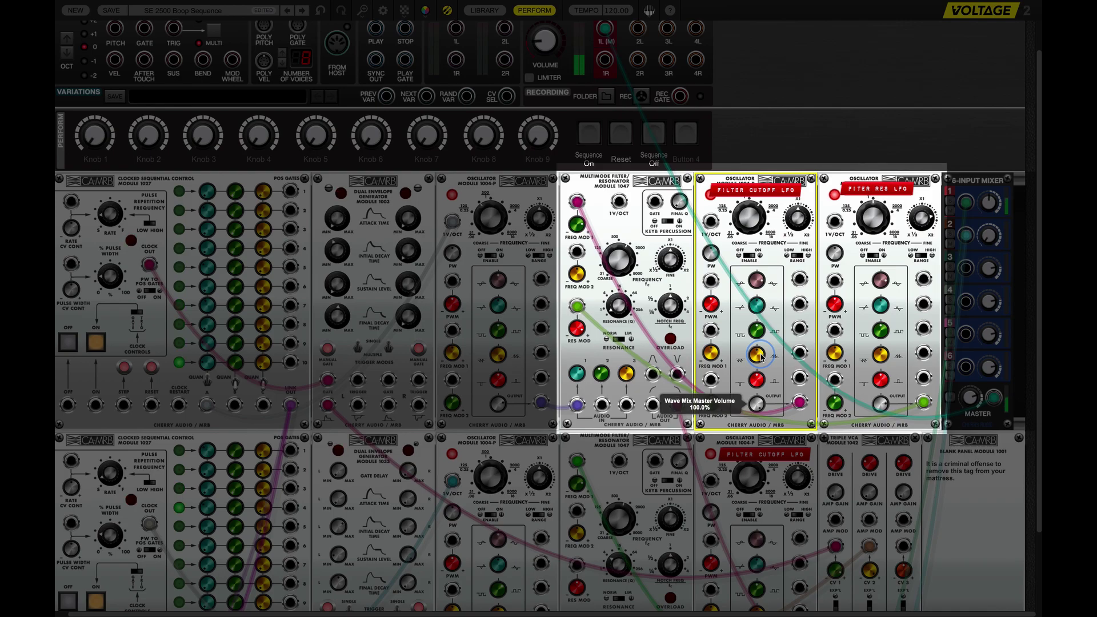
{"action": "left_click_drag", "start_coordinate": [757, 396], "coordinate": [756, 404]}
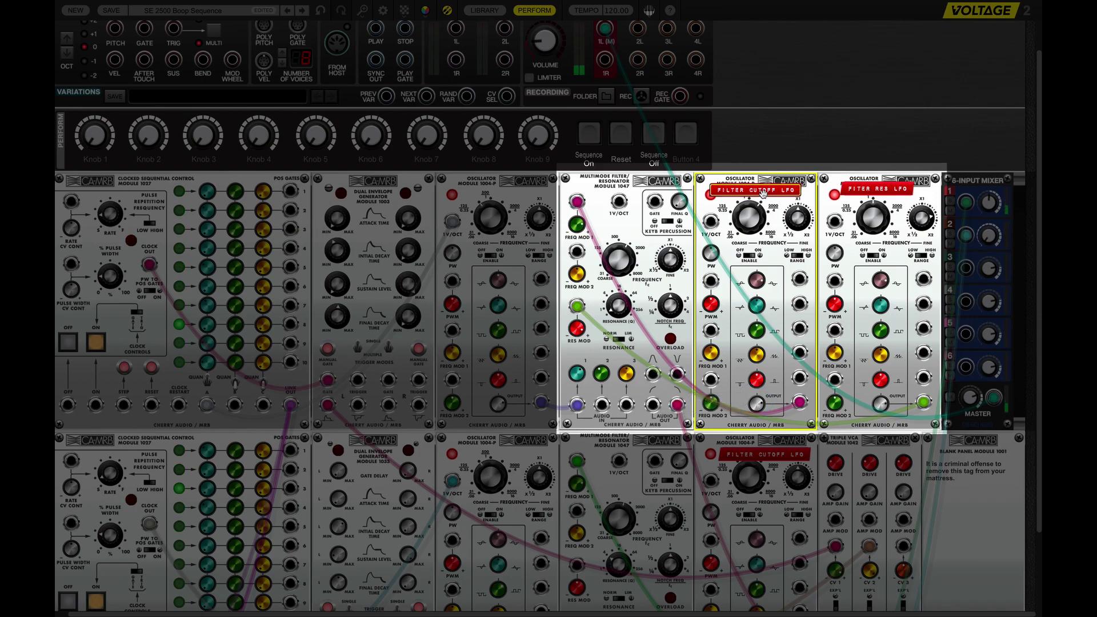
Step: Try adding a label to the upper multimode filter module, undo the module's deletion, and remove the label
{"action": "right_click", "coordinate": [594, 189]}
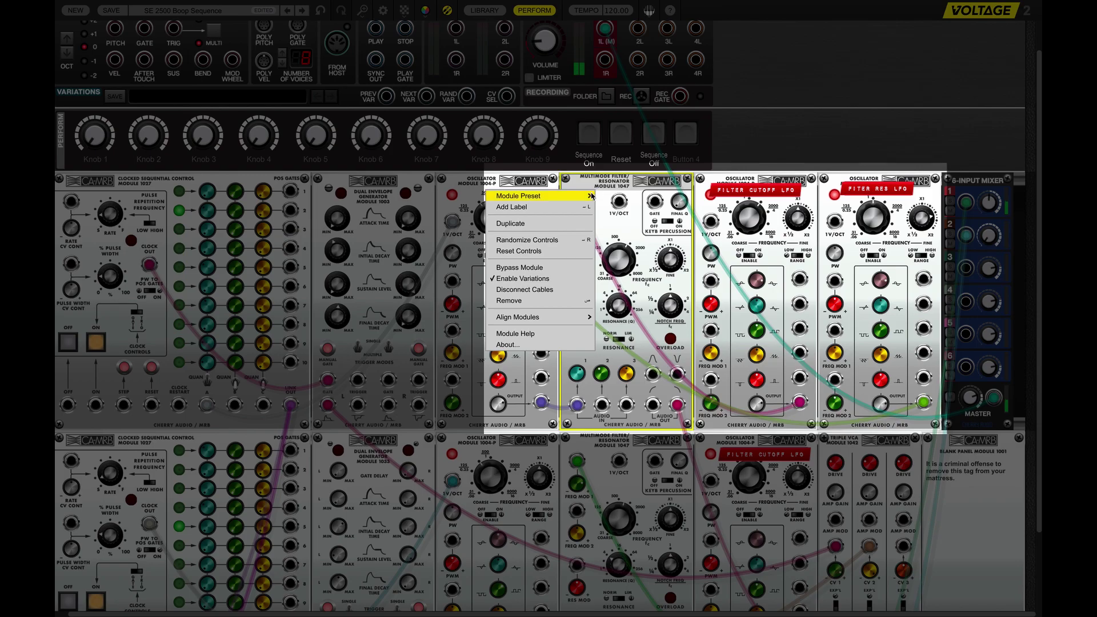
{"action": "left_click", "coordinate": [563, 208]}
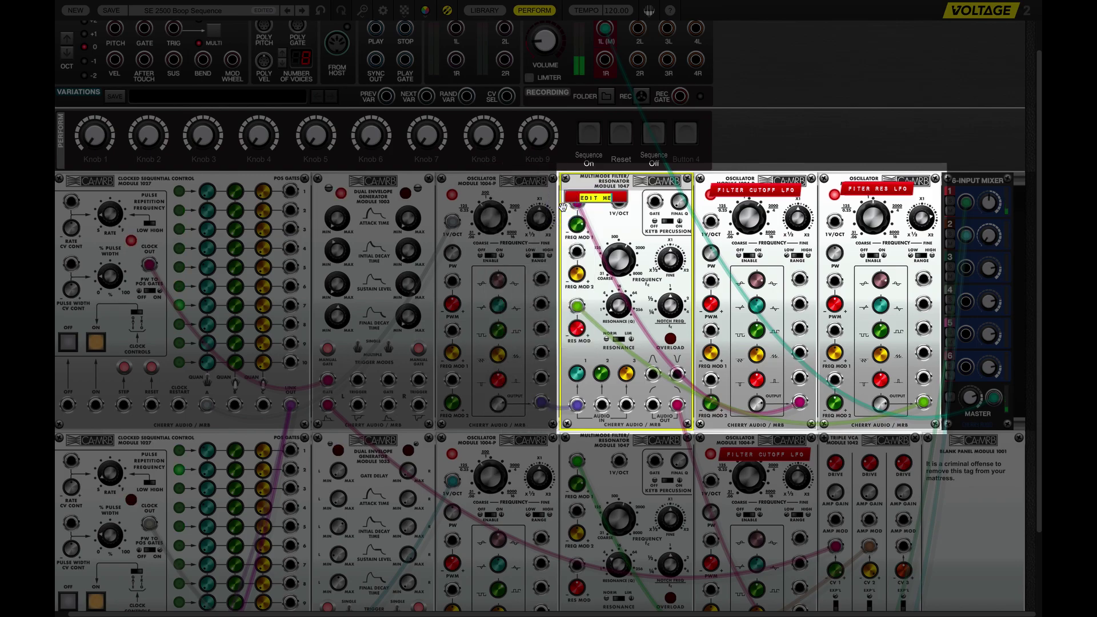
{"action": "left_click", "coordinate": [598, 197]}
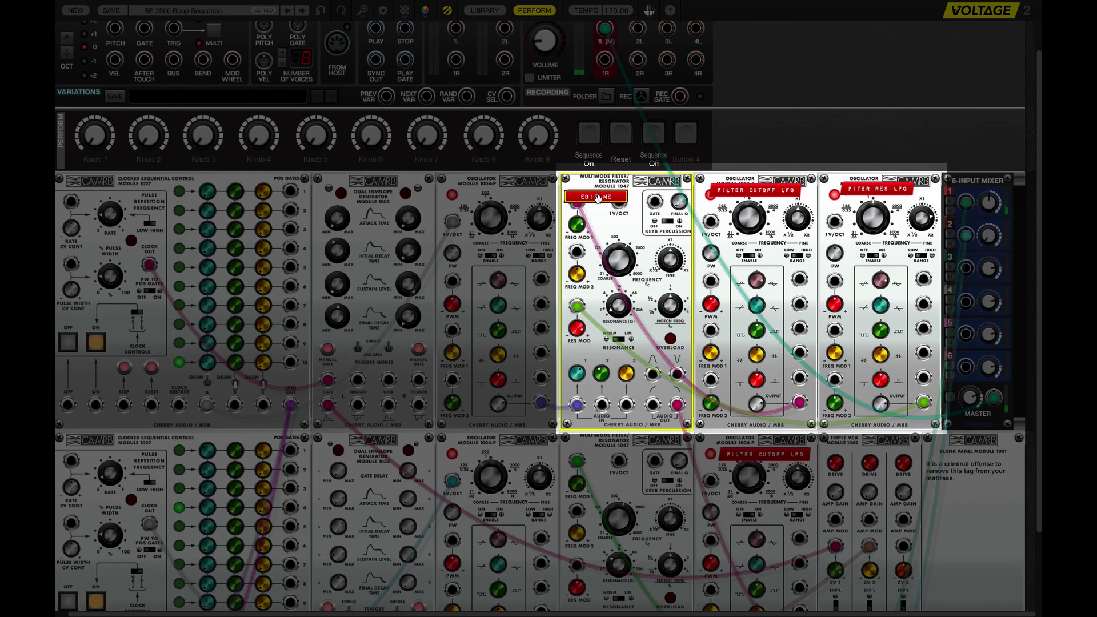
{"action": "key", "text": "Delete"}
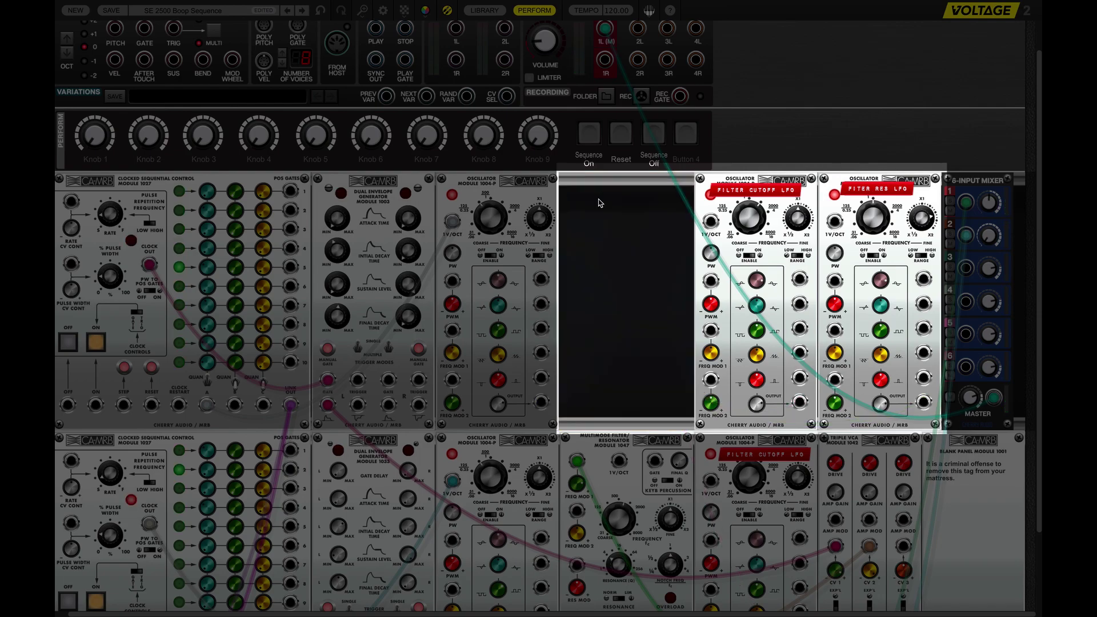
{"action": "key", "text": "ctrl+z"}
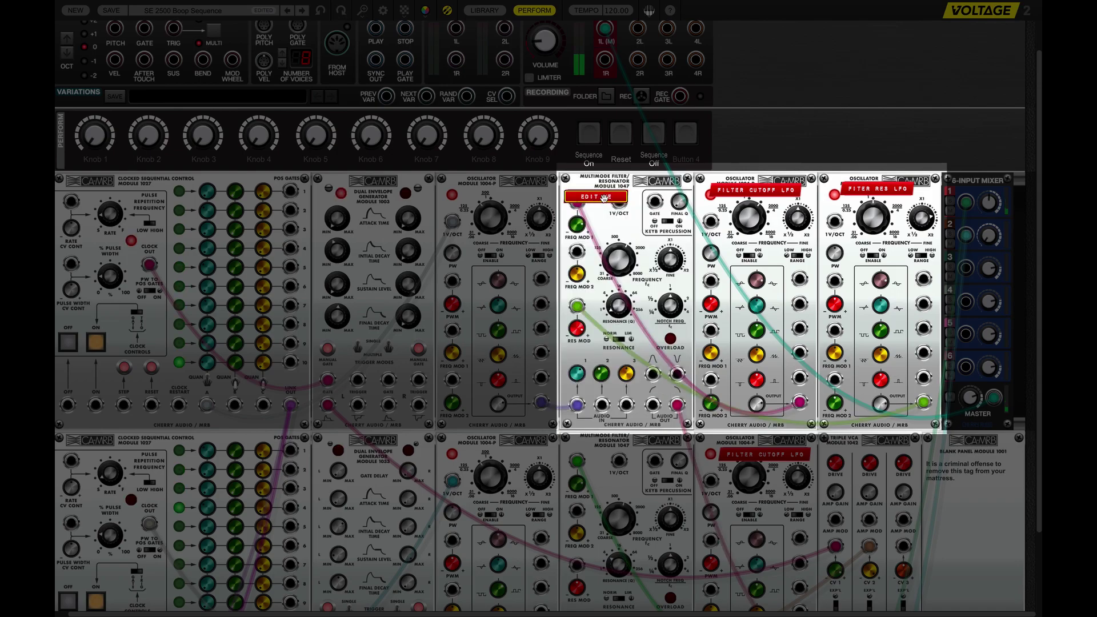
{"action": "right_click", "coordinate": [610, 196]}
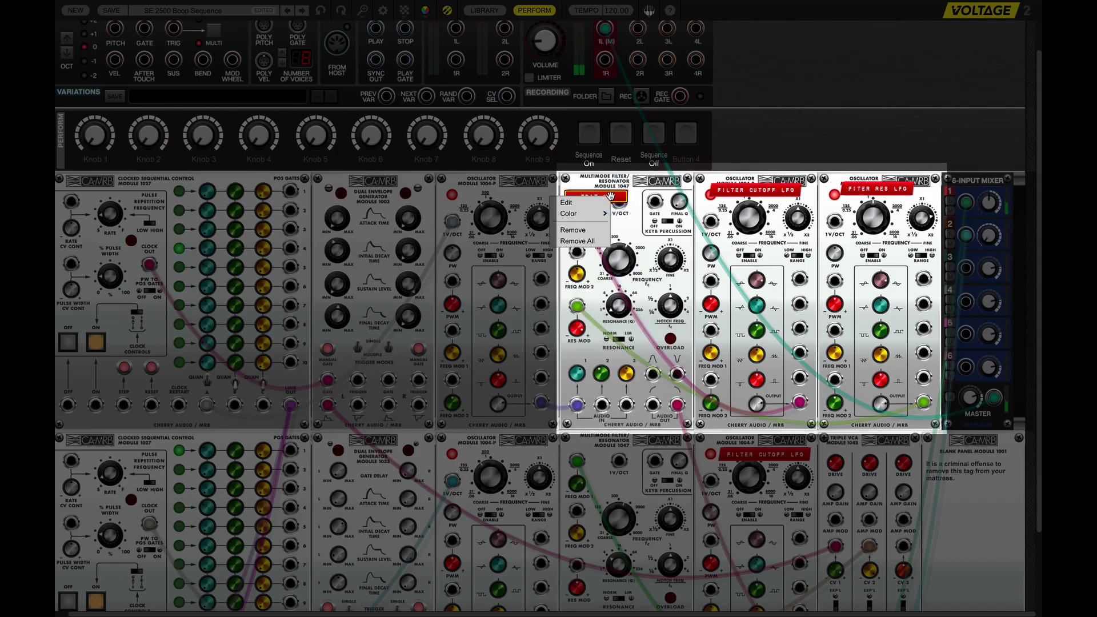
{"action": "left_click", "coordinate": [592, 232]}
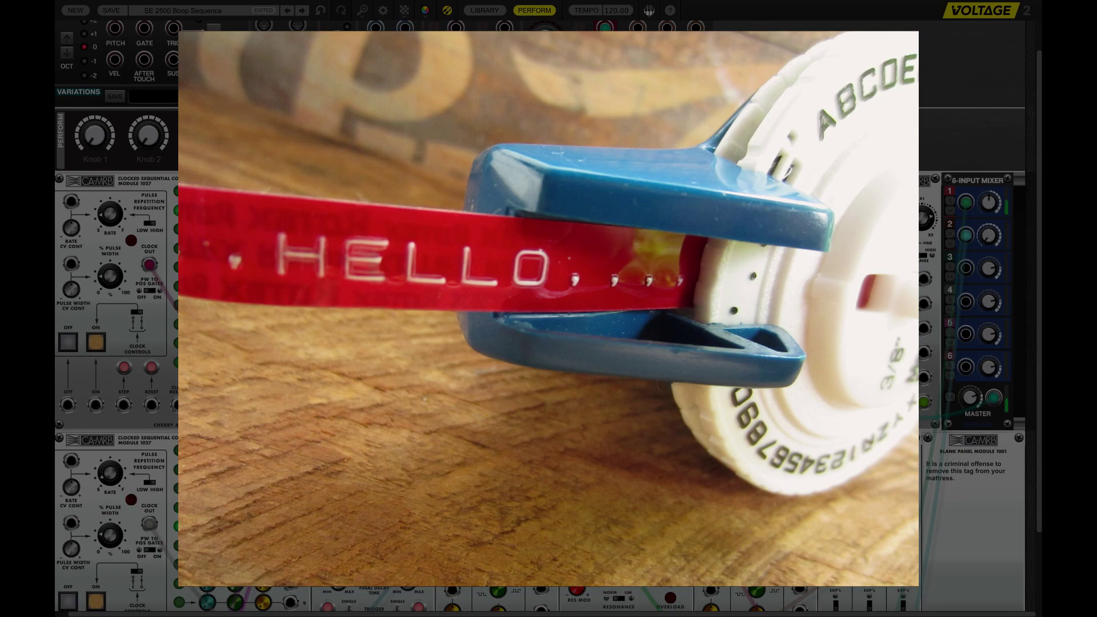
Step: Trace the upper sequencer's Link Out cables to the lower sequencer's Reset and Clock Restart jacks, and compare both sequencers' rates and steps
{"action": "scroll", "coordinate": [546, 319], "scroll_direction": "down", "scroll_amount": 2}
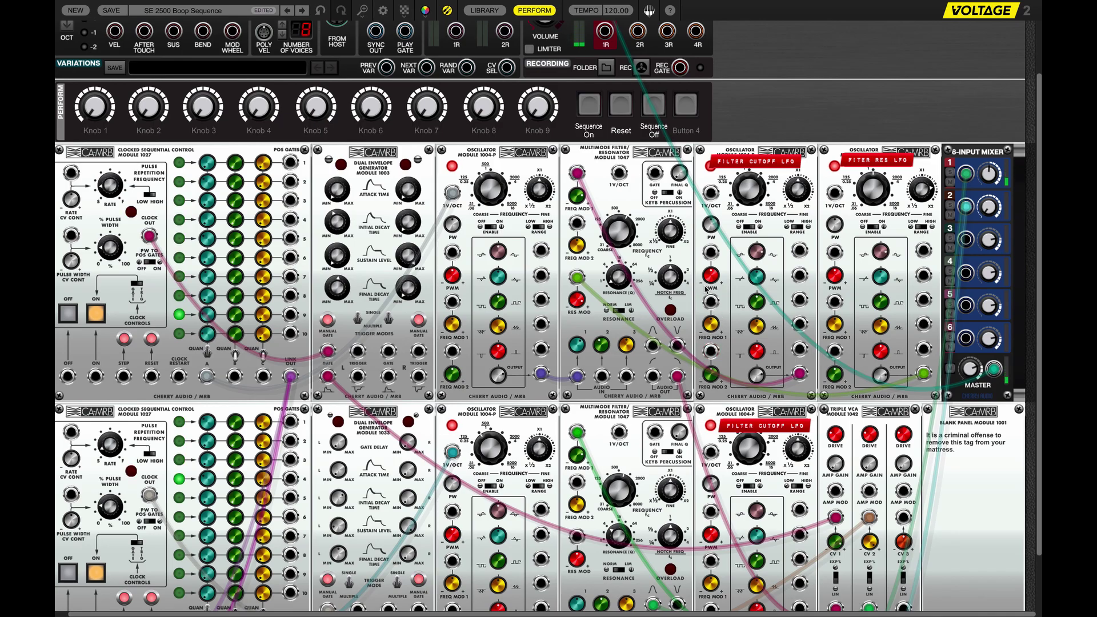
{"action": "scroll", "coordinate": [729, 293], "scroll_direction": "up", "scroll_amount": 2}
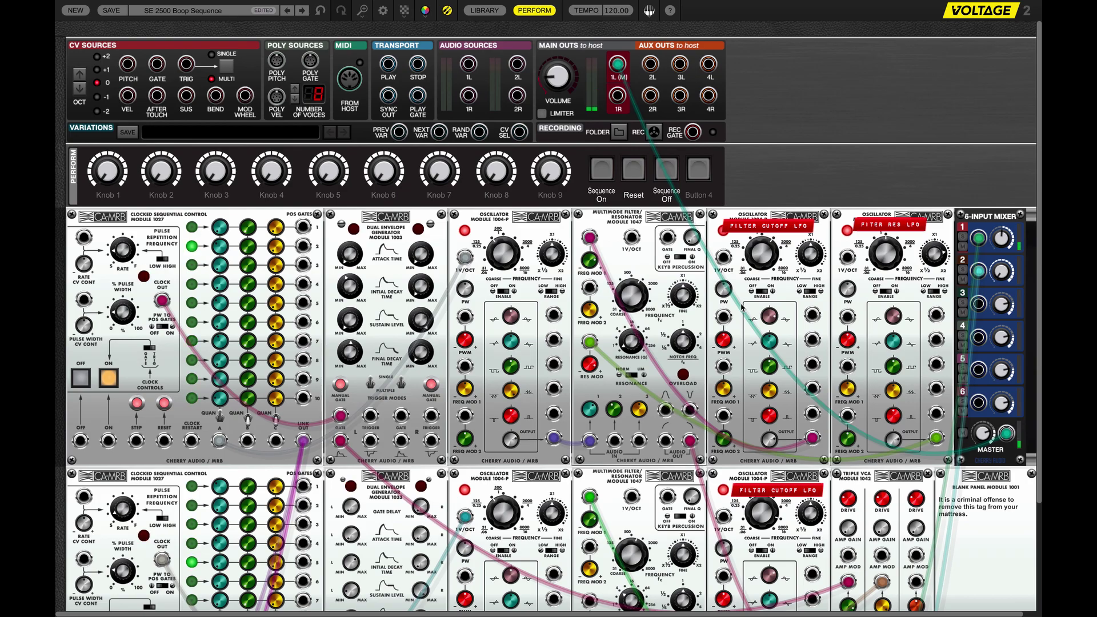
{"action": "scroll", "coordinate": [741, 307], "scroll_direction": "down", "scroll_amount": 1}
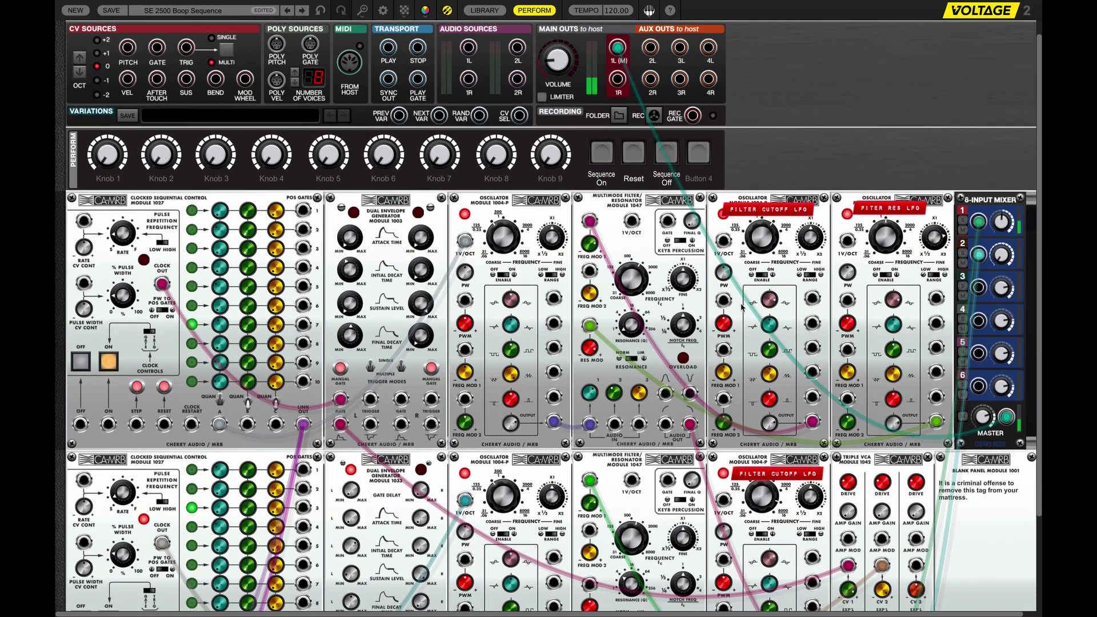
{"action": "scroll", "coordinate": [741, 308], "scroll_direction": "down", "scroll_amount": 5}
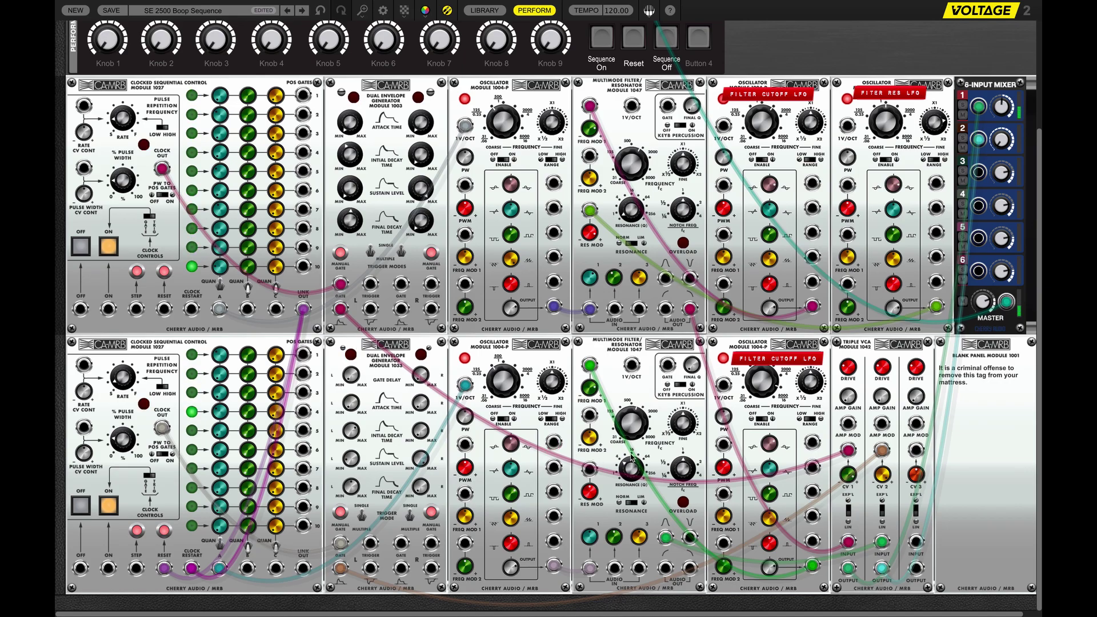
{"action": "left_click", "coordinate": [761, 345]}
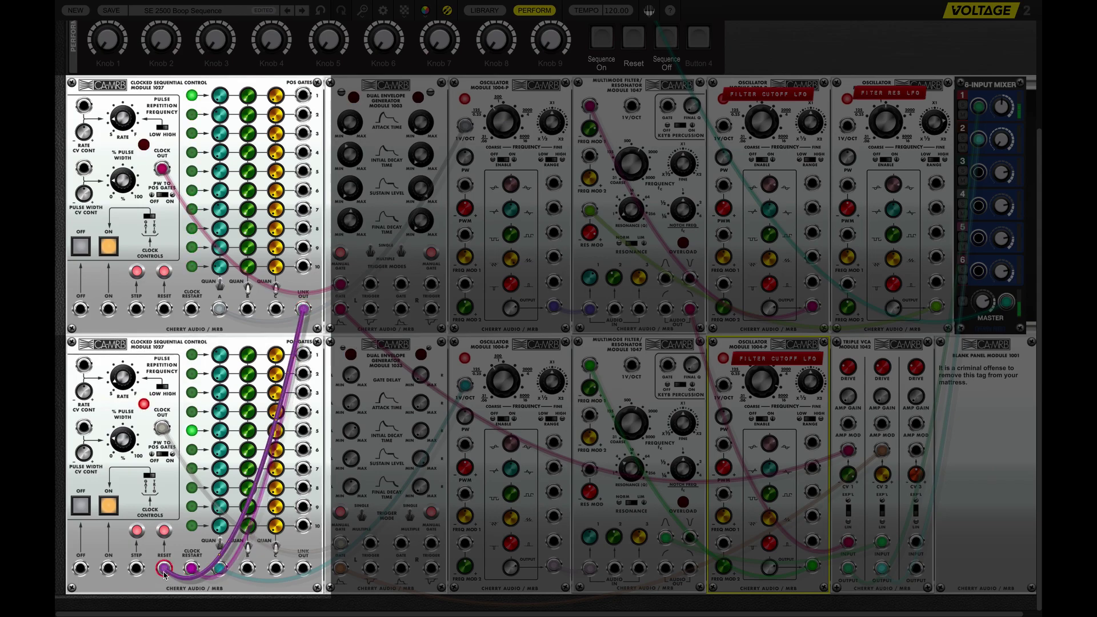
{"action": "left_click_drag", "start_coordinate": [164, 571], "coordinate": [191, 571]}
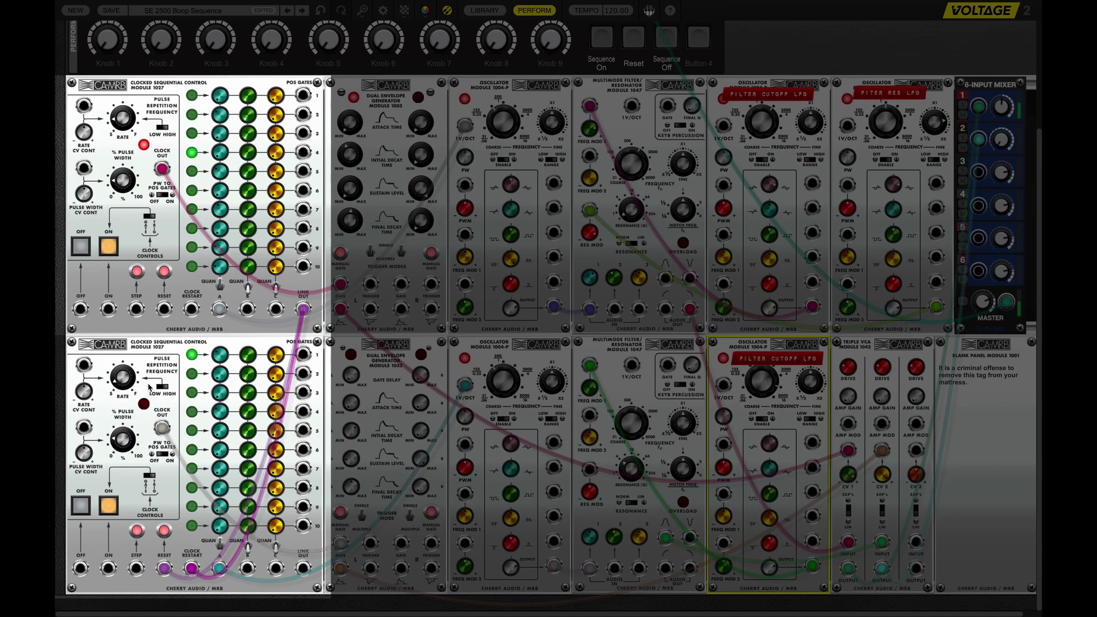
{"action": "mouse_move", "coordinate": [122, 379]}
{"action": "mouse_move", "coordinate": [121, 118]}
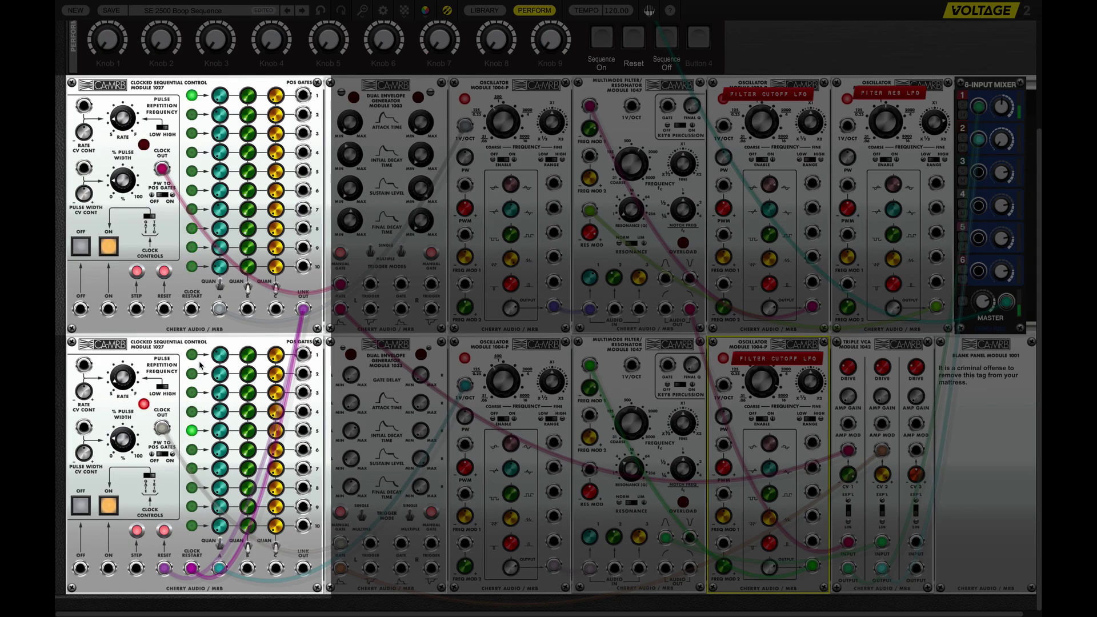
{"action": "left_click", "coordinate": [189, 286]}
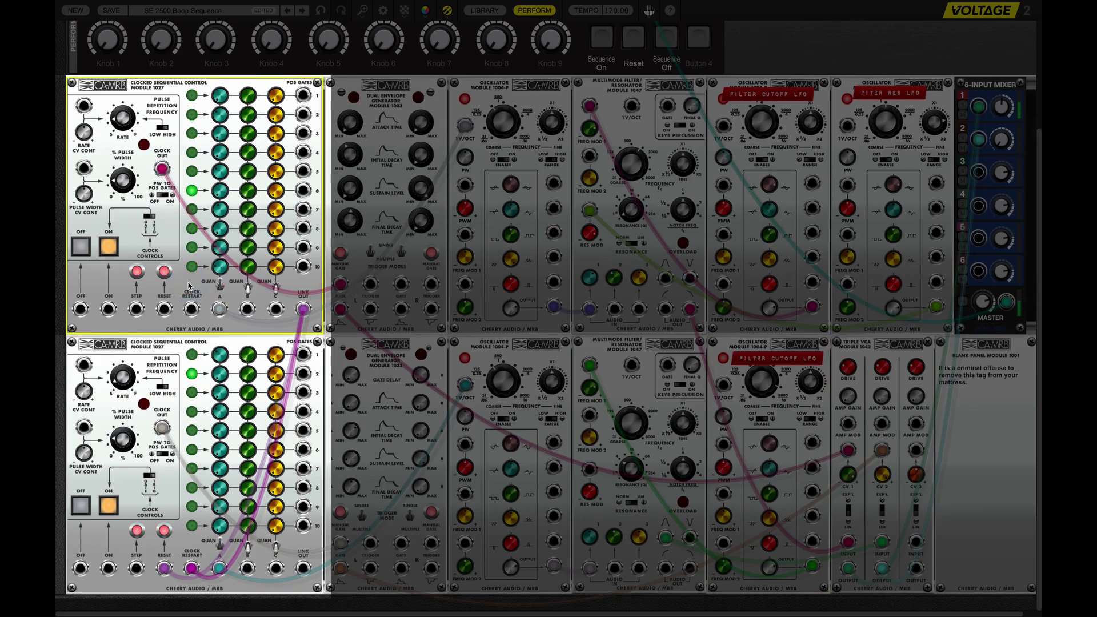
{"action": "left_click", "coordinate": [169, 492]}
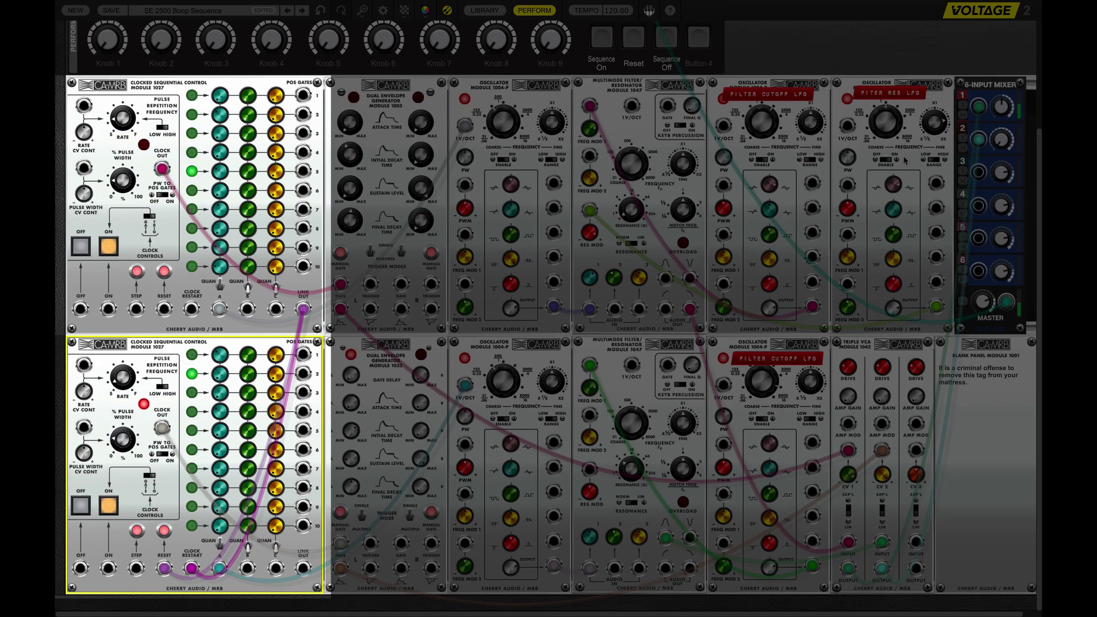
Step: Set the mixer's input 2 level to about -13 dB and examine the Triple VCA's CV 2 and the lower oscillator's waveform levels
{"action": "left_click", "coordinate": [1000, 143]}
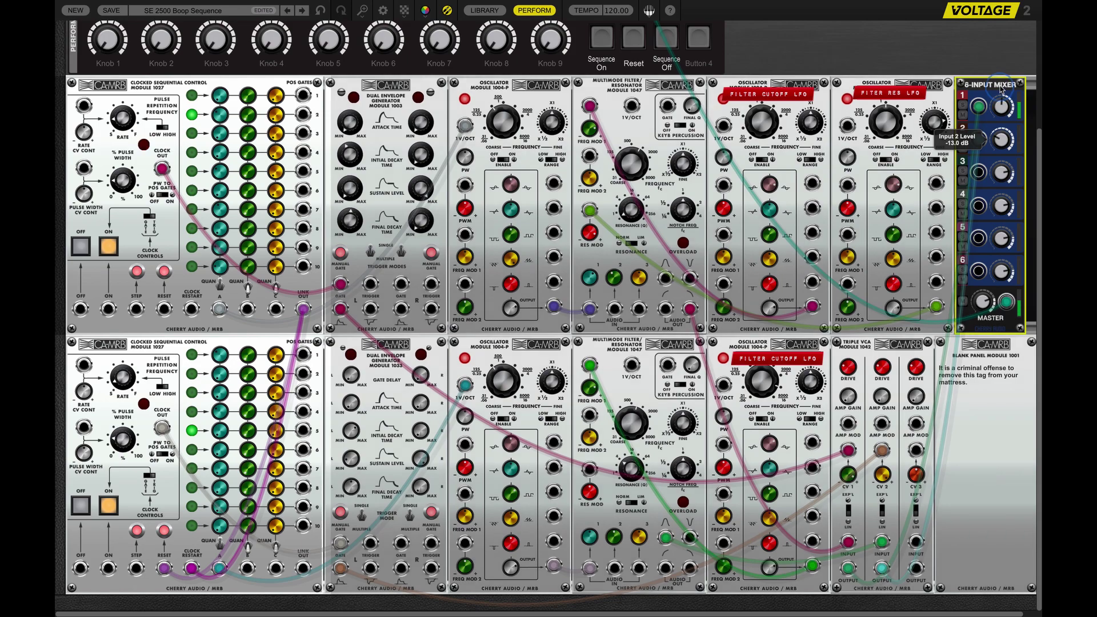
{"action": "mouse_move", "coordinate": [1000, 87]}
{"action": "left_mouse_down"}
{"action": "mouse_move", "coordinate": [1001, 143]}
{"action": "mouse_move", "coordinate": [1004, 81]}
{"action": "left_mouse_up"}
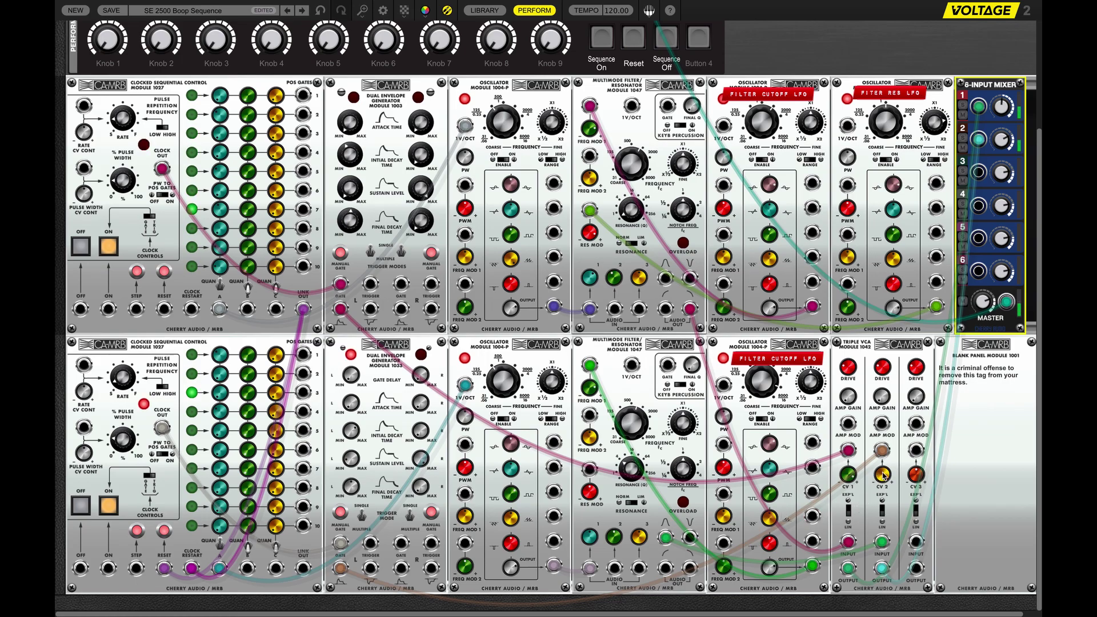
{"action": "mouse_move", "coordinate": [883, 475]}
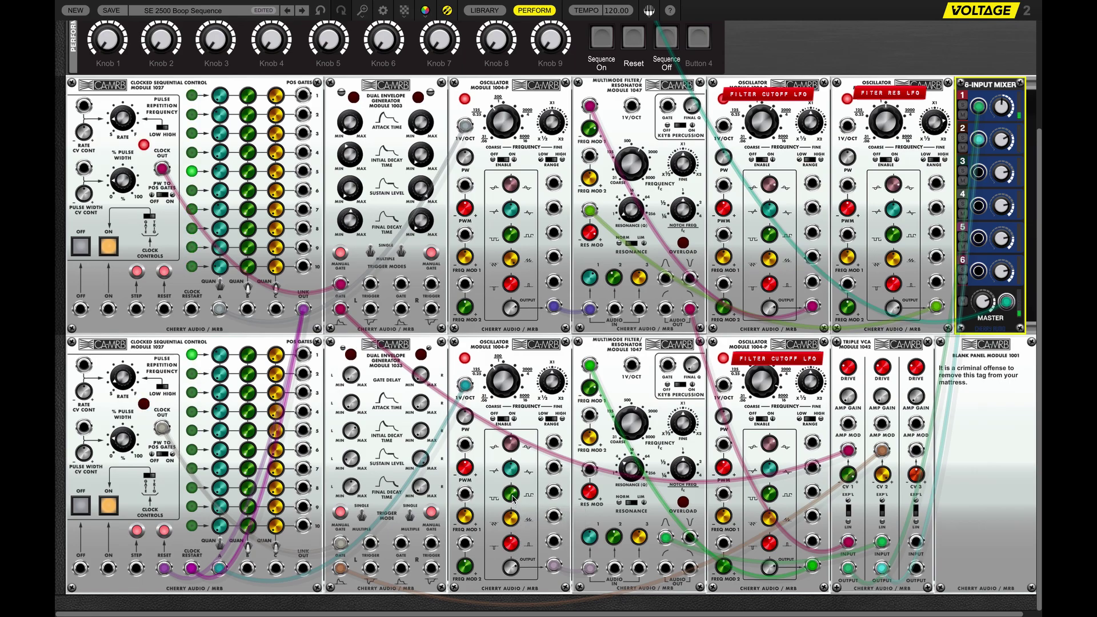
{"action": "mouse_move", "coordinate": [513, 498]}
Step: Stop the running sequence, reset both sequencers to their first step, and start them again
{"action": "left_click", "coordinate": [666, 40]}
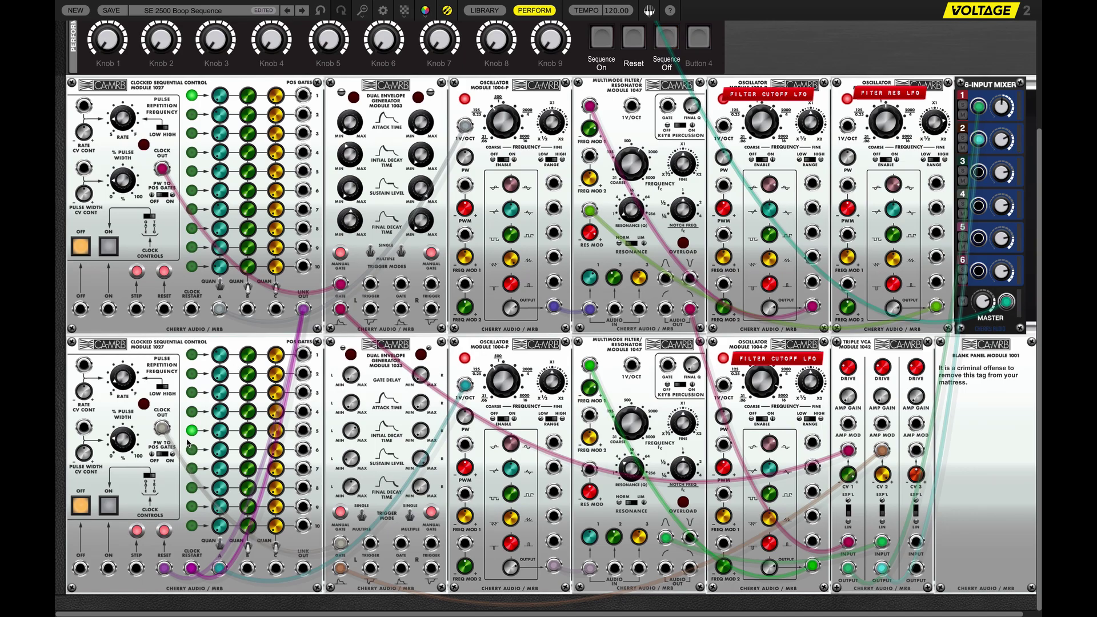
{"action": "left_click", "coordinate": [172, 92]}
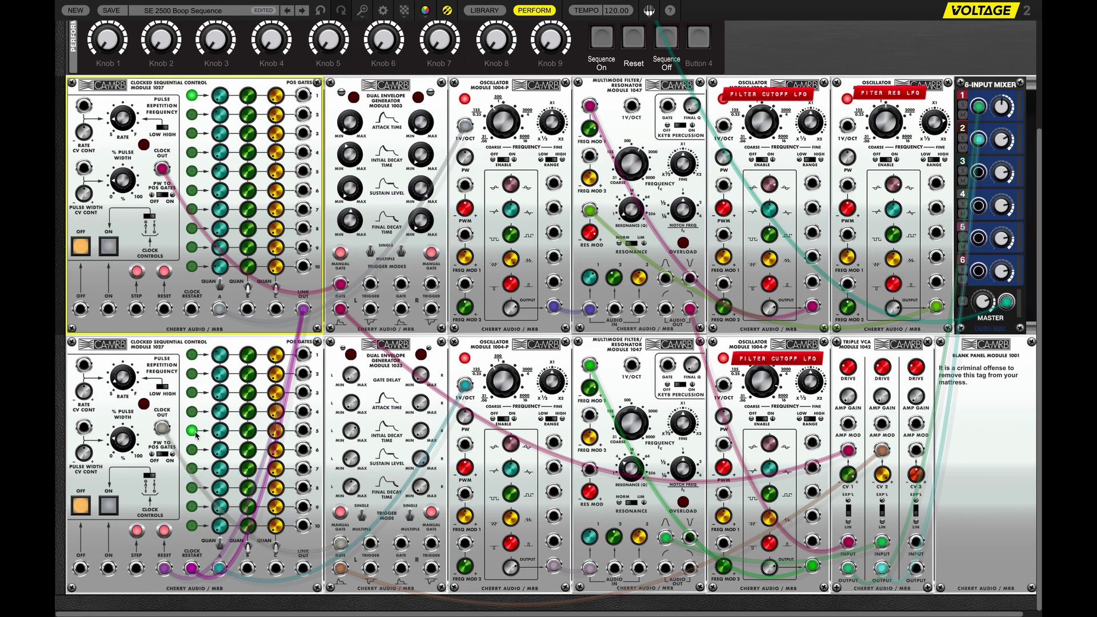
{"action": "left_click", "coordinate": [633, 45]}
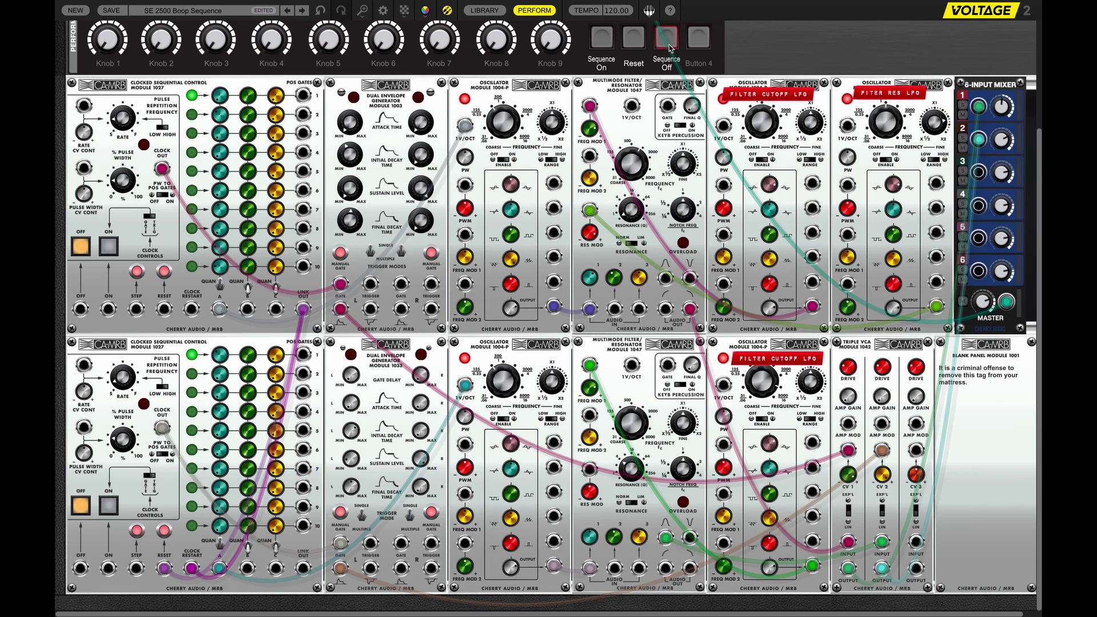
{"action": "left_click", "coordinate": [604, 50]}
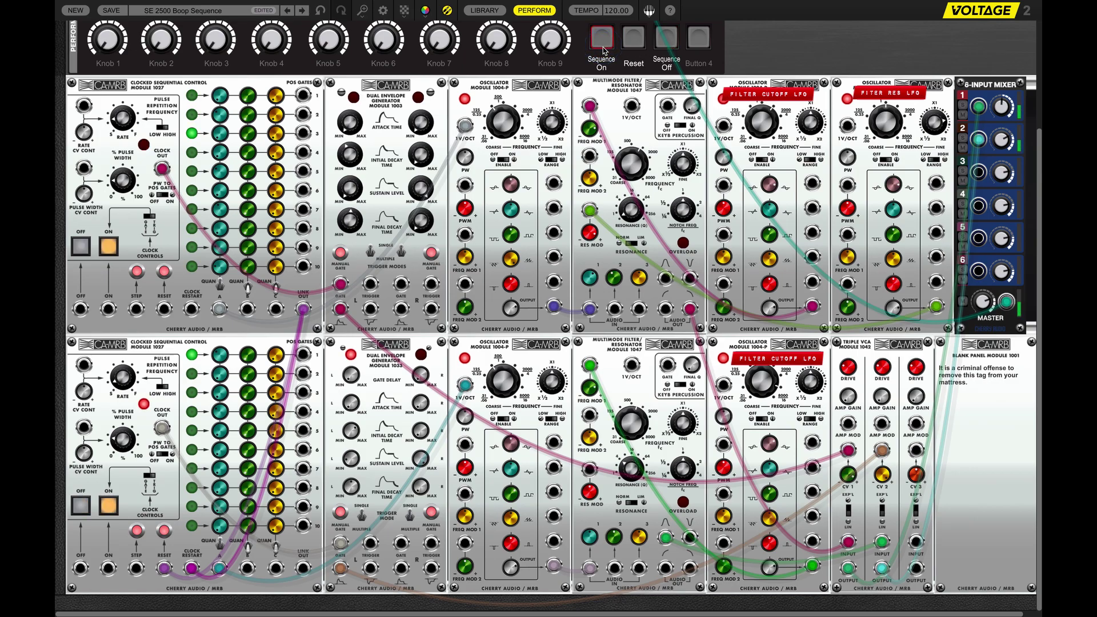
Step: Repeat the stop, reset and start cycle with the Sequence Off, Reset and Sequence On performance controls
{"action": "left_click", "coordinate": [669, 40]}
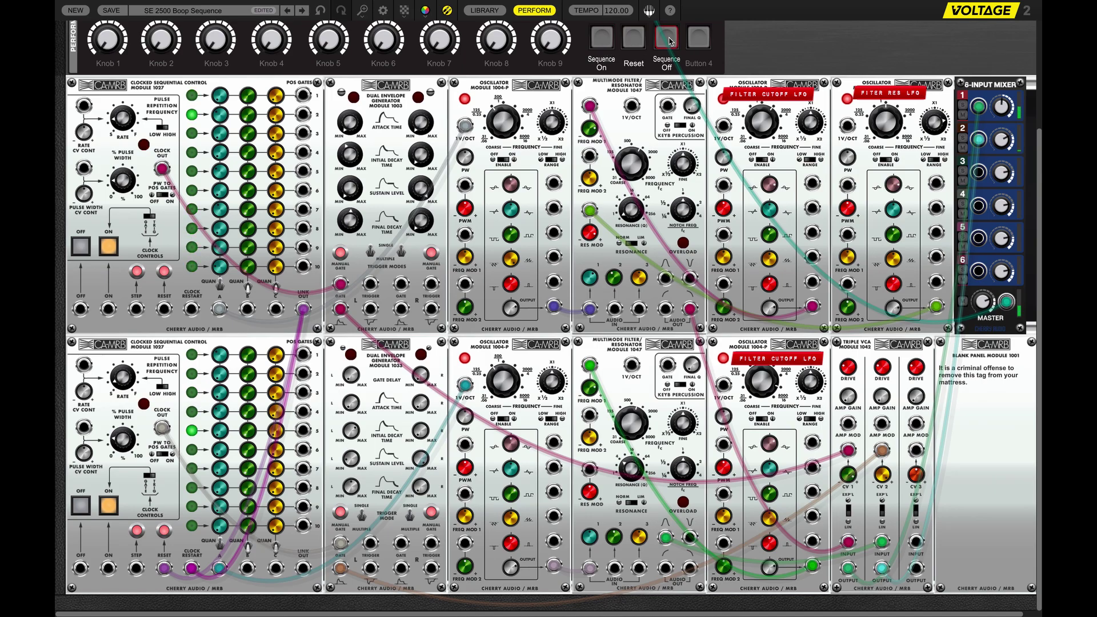
{"action": "left_click", "coordinate": [670, 40]}
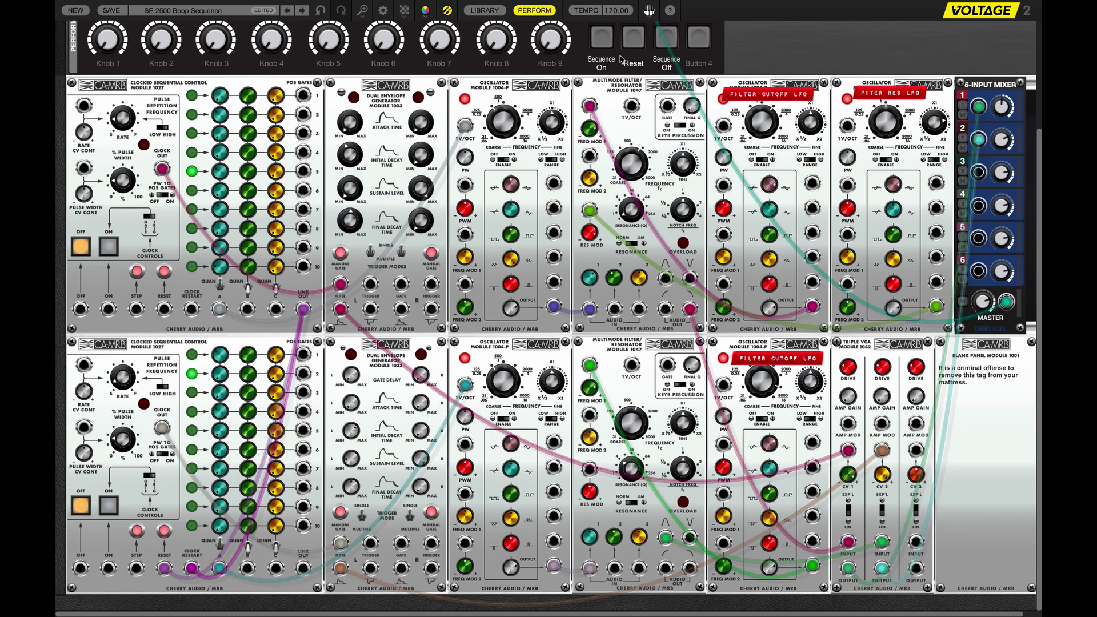
{"action": "left_click", "coordinate": [634, 44]}
{"action": "left_click", "coordinate": [599, 39]}
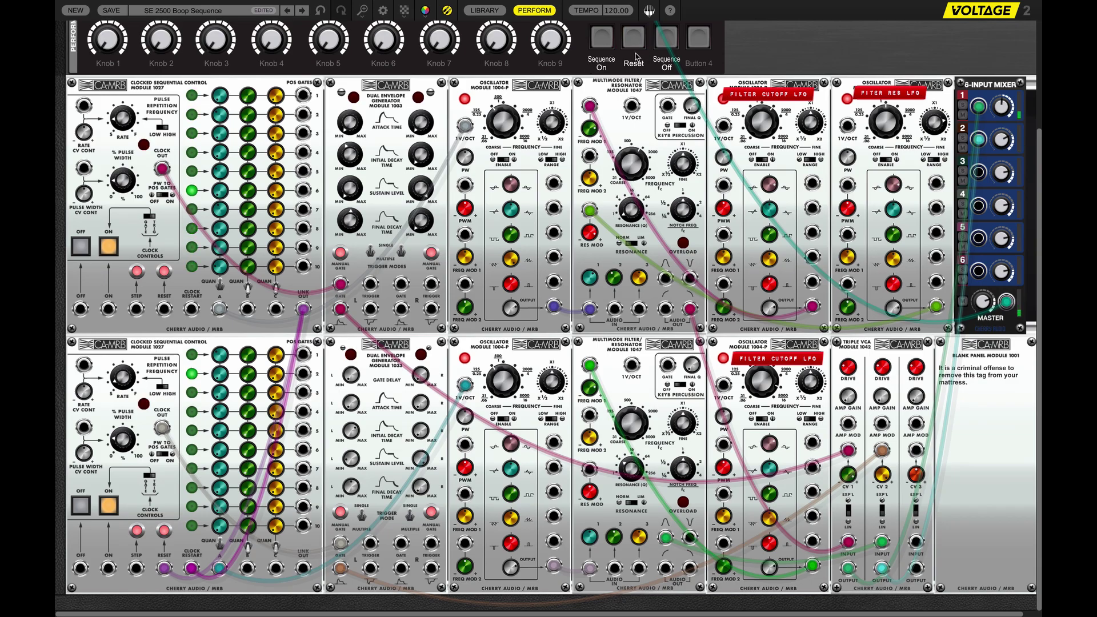
{"action": "left_click", "coordinate": [667, 41]}
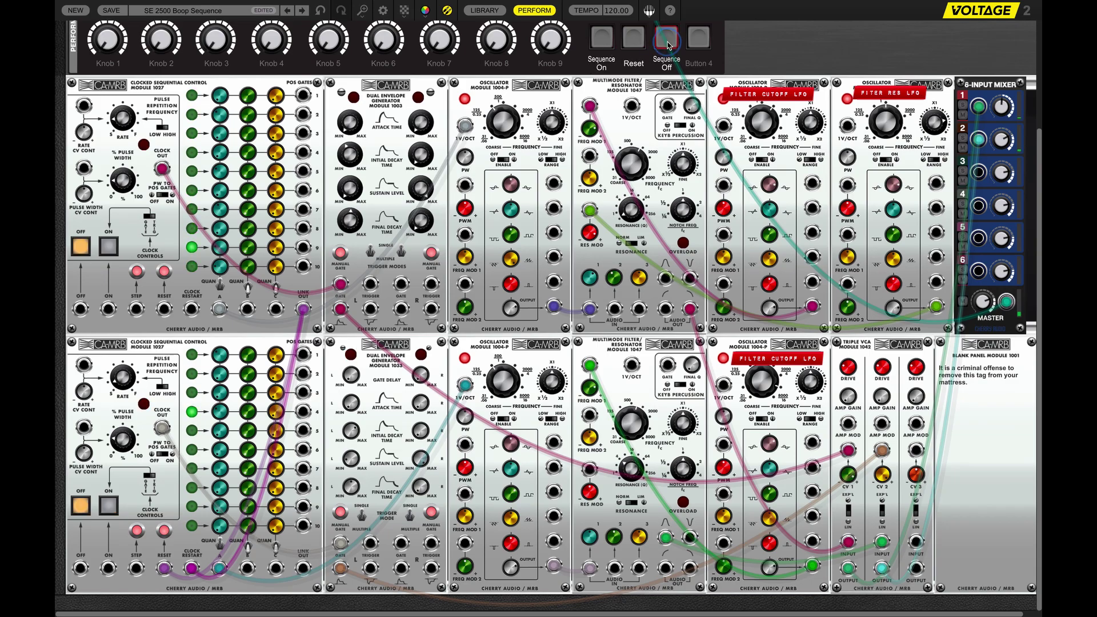
{"action": "left_click", "coordinate": [634, 39]}
{"action": "left_click", "coordinate": [601, 40]}
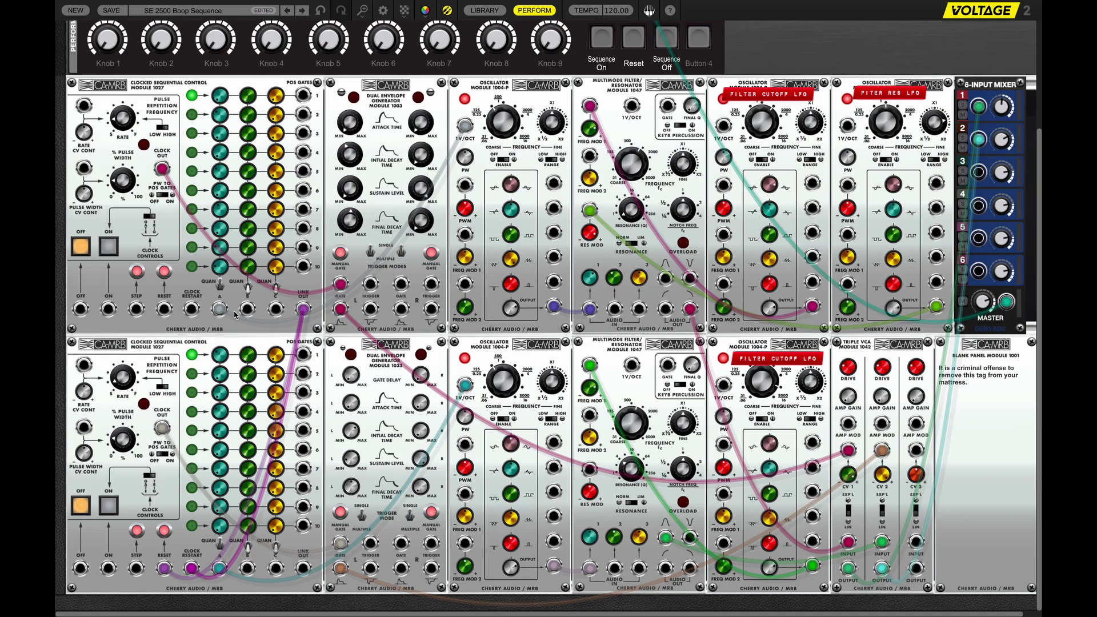
{"action": "left_click", "coordinate": [604, 42]}
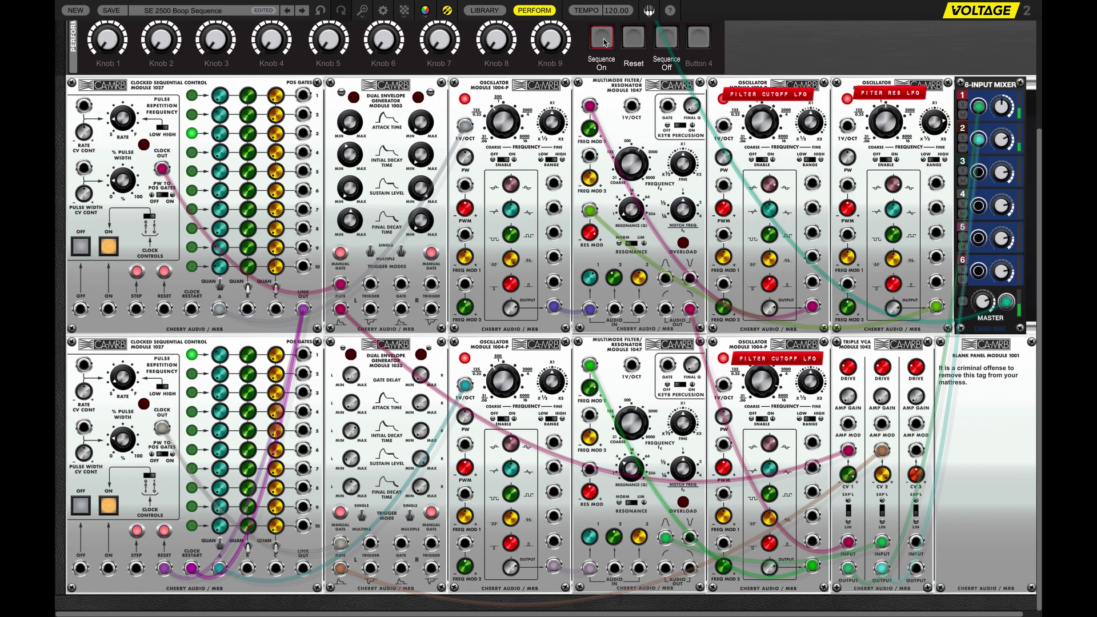
Step: Stop and reset the sequencers, and set the view zoom to 100%
{"action": "left_click", "coordinate": [666, 38]}
{"action": "left_click", "coordinate": [636, 41]}
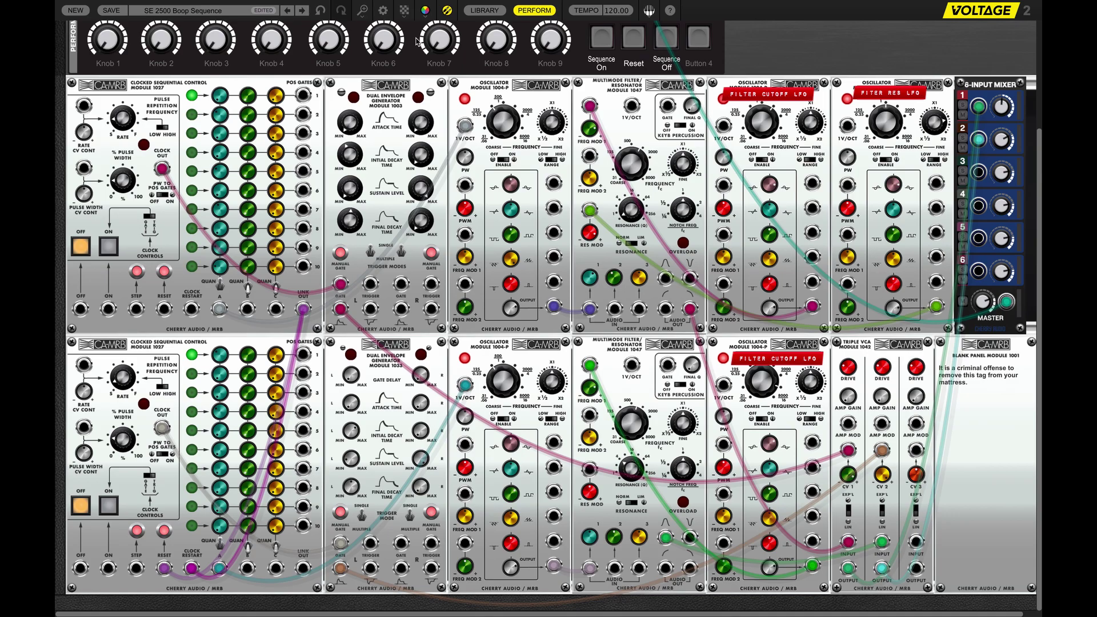
{"action": "left_click", "coordinate": [363, 11]}
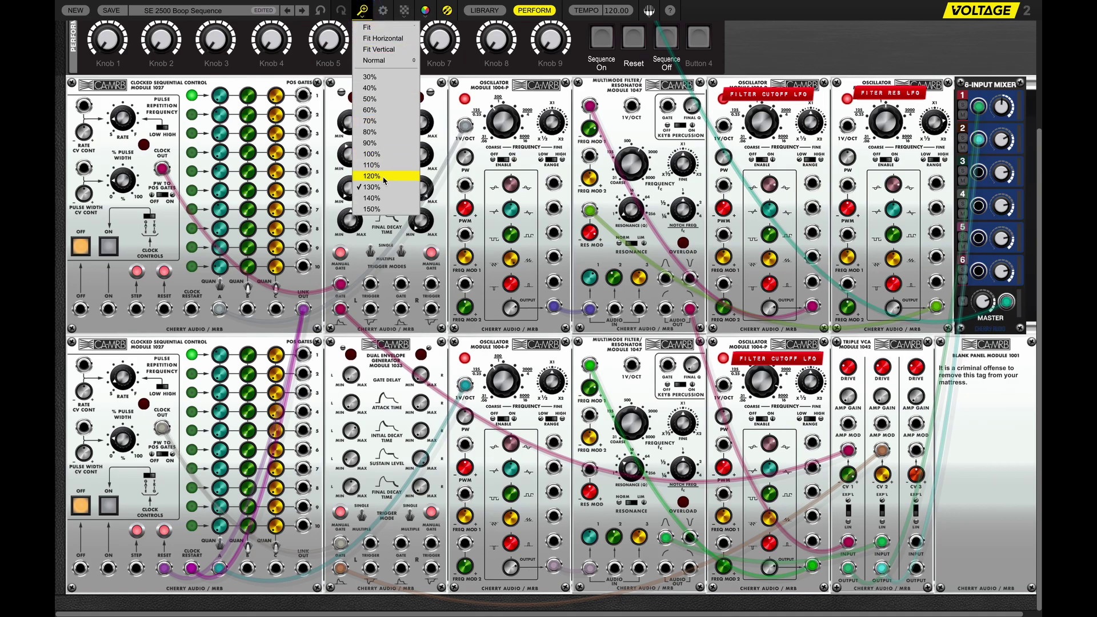
{"action": "left_click", "coordinate": [382, 155]}
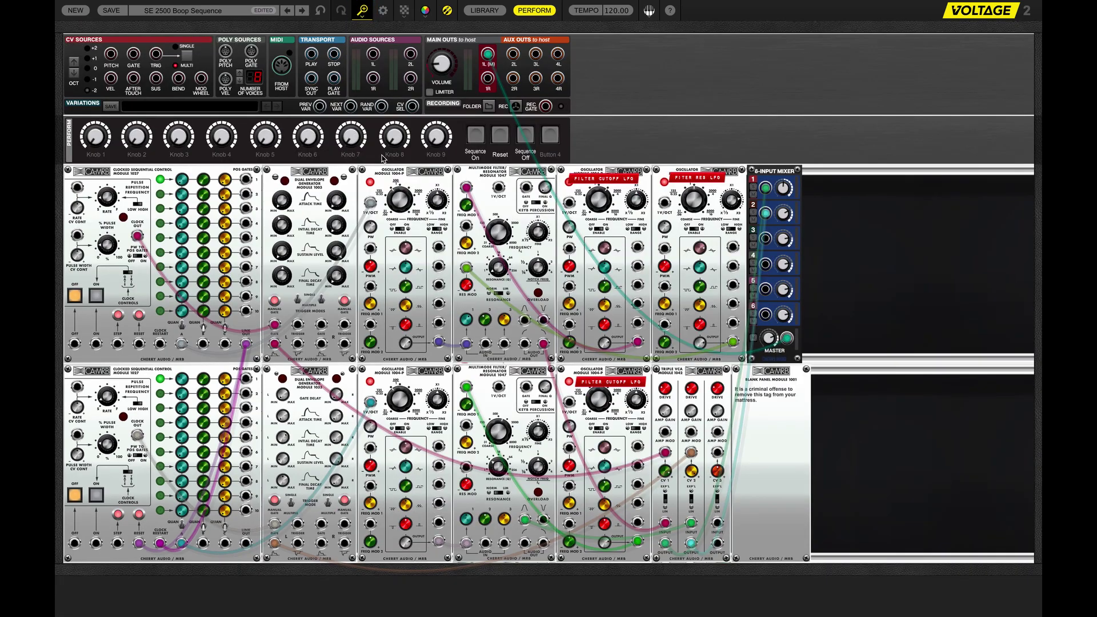
Step: Open the SE 2500 Not Pure Sequencers patch and look over its three rows of modules
{"action": "left_click", "coordinate": [776, 78]}
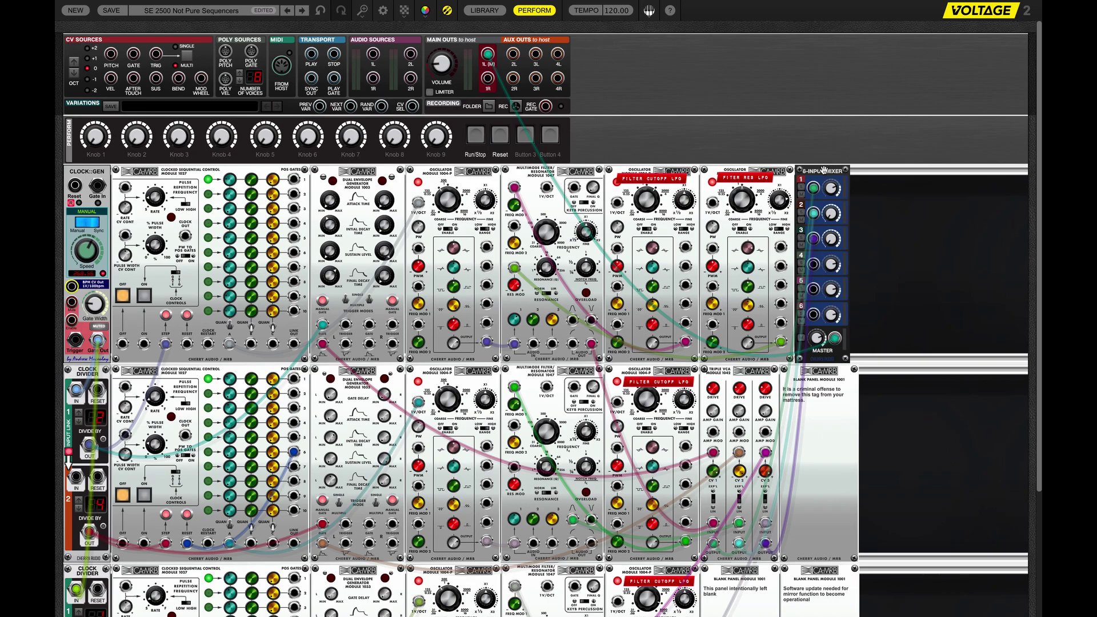
{"action": "scroll", "coordinate": [751, 99], "scroll_direction": "down", "scroll_amount": 3}
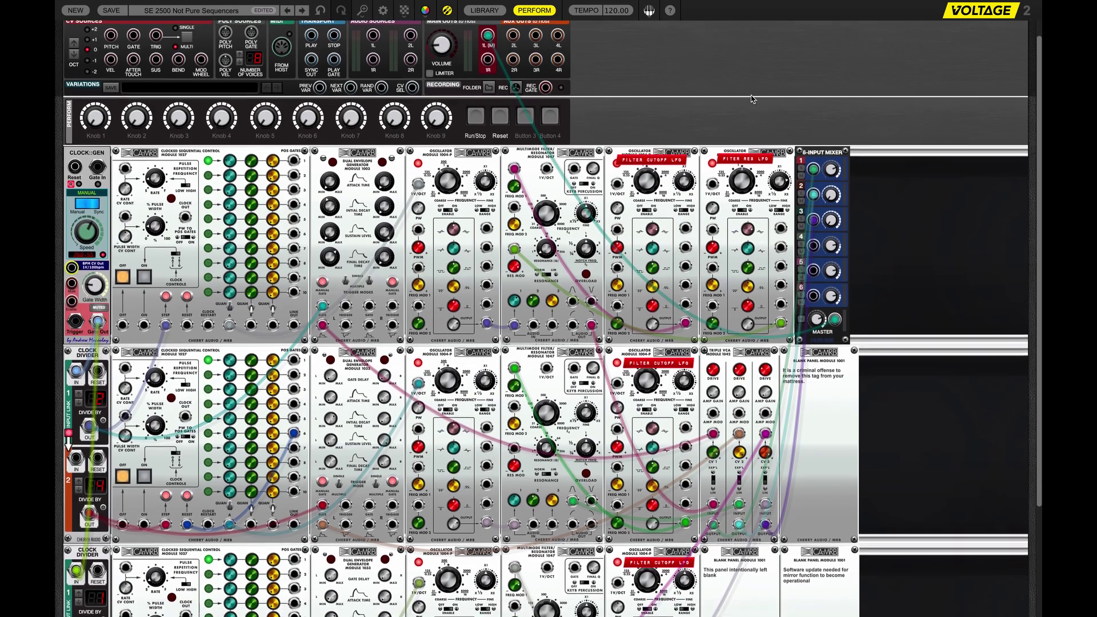
{"action": "scroll", "coordinate": [751, 98], "scroll_direction": "down", "scroll_amount": 1}
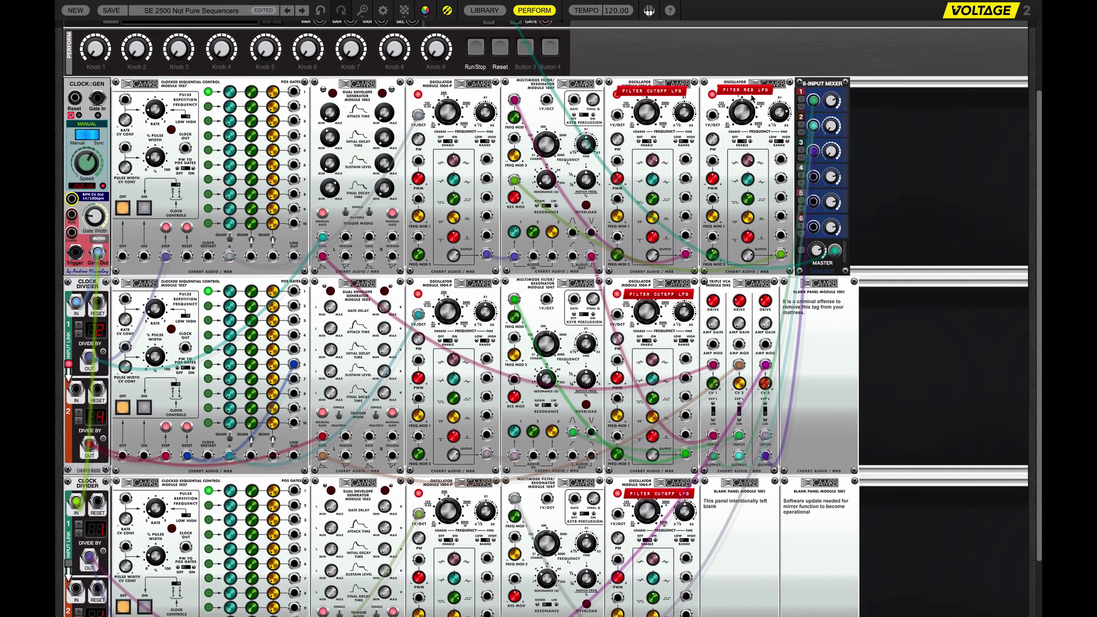
{"action": "scroll", "coordinate": [751, 99], "scroll_direction": "down", "scroll_amount": 1}
{"action": "scroll", "coordinate": [751, 99], "scroll_direction": "down", "scroll_amount": 2}
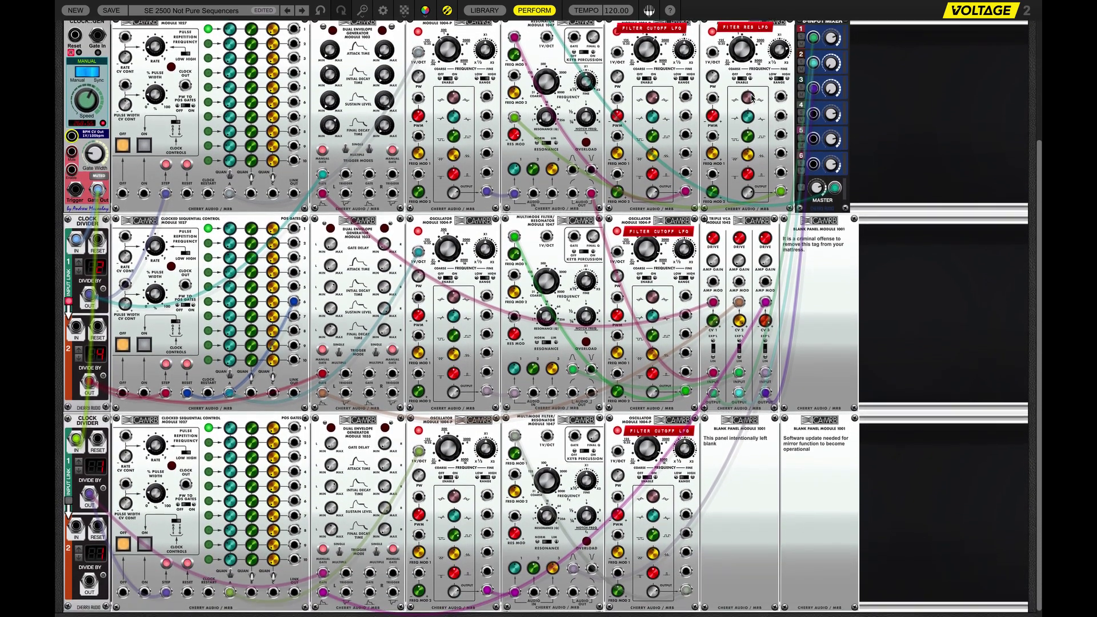
{"action": "scroll", "coordinate": [751, 99], "scroll_direction": "up", "scroll_amount": 1}
{"action": "scroll", "coordinate": [752, 99], "scroll_direction": "up", "scroll_amount": 6}
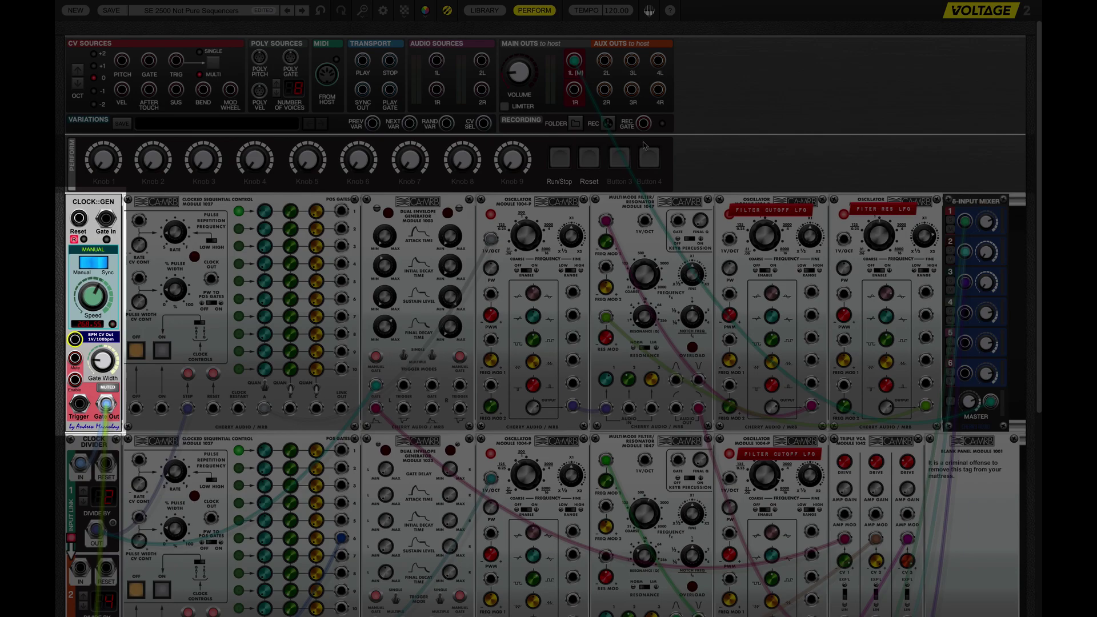
Step: Start the clock with the Run/Stop performance control and view the sequencers in all three rows
{"action": "left_click", "coordinate": [559, 160]}
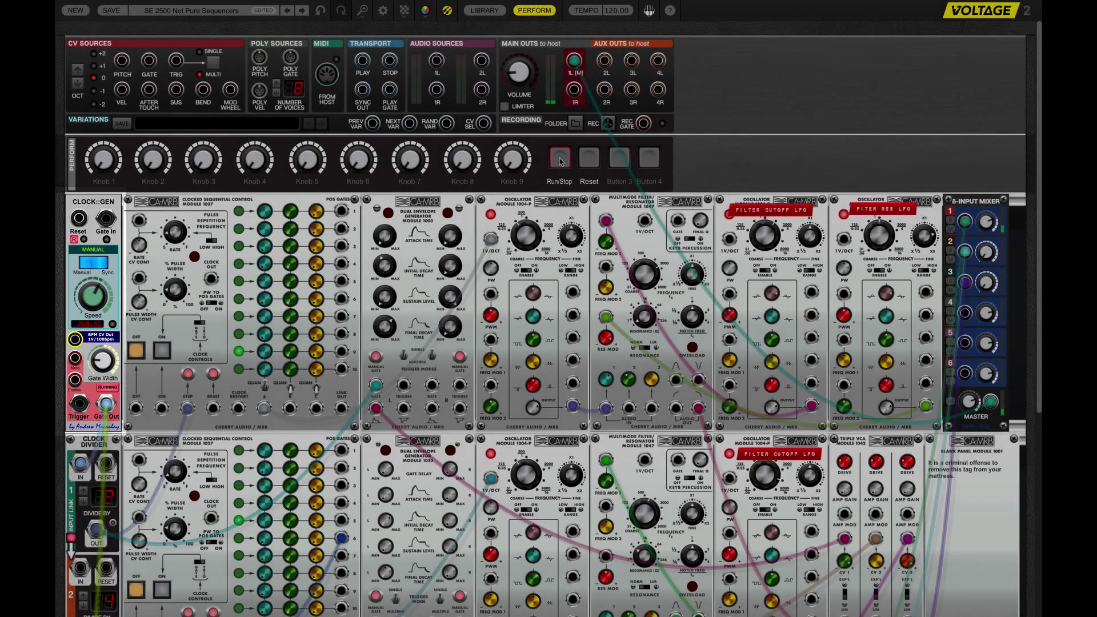
{"action": "scroll", "coordinate": [498, 408], "scroll_direction": "down", "scroll_amount": 3}
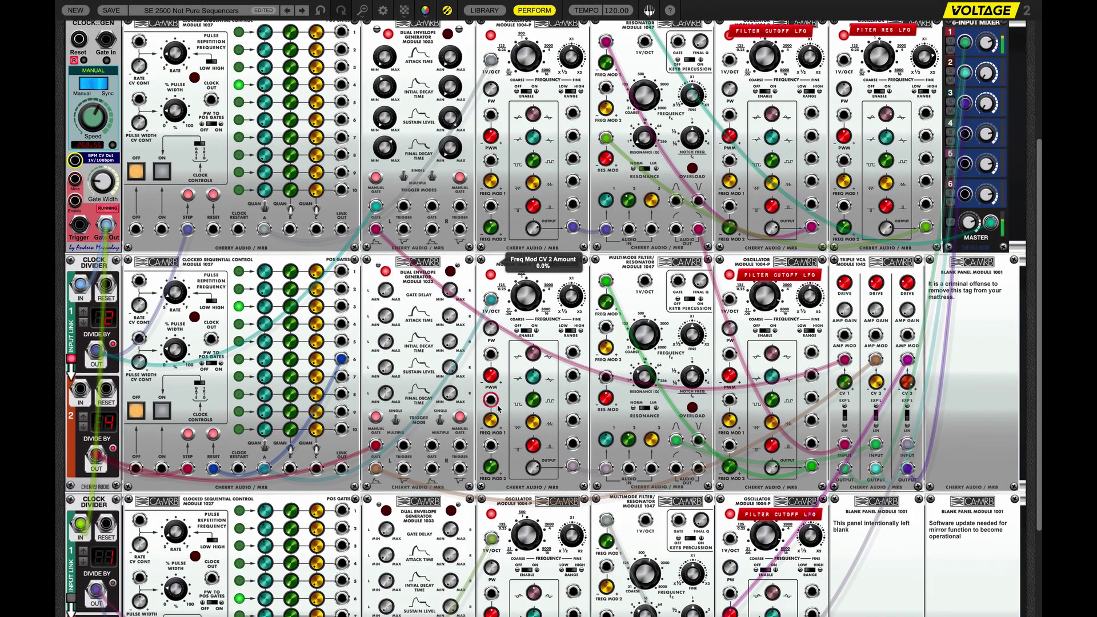
{"action": "scroll", "coordinate": [498, 408], "scroll_direction": "down", "scroll_amount": 3}
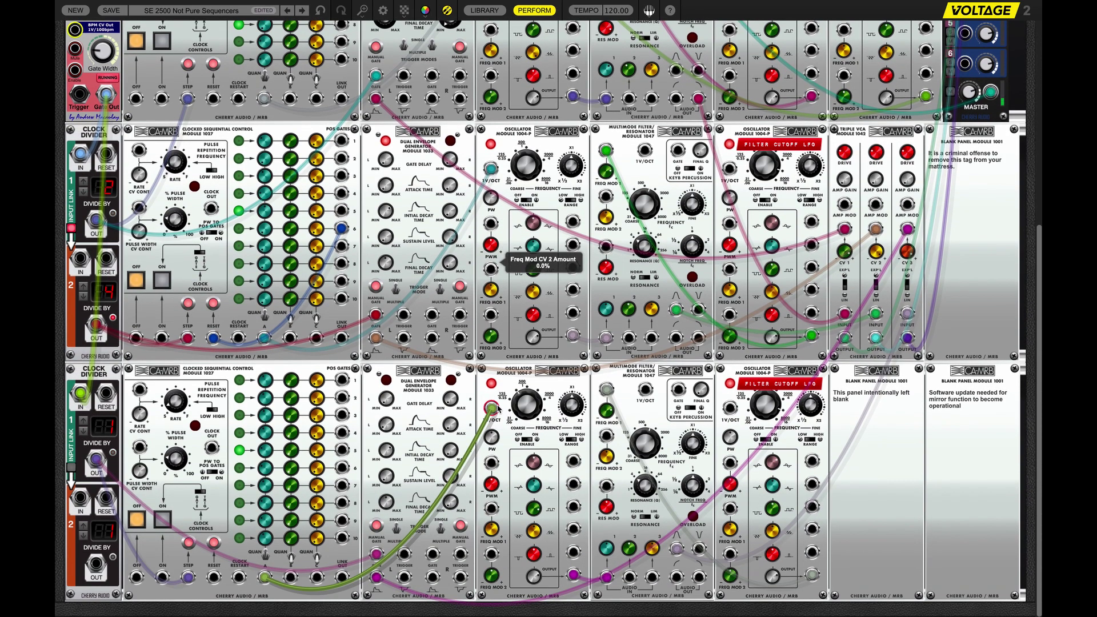
{"action": "scroll", "coordinate": [103, 136], "scroll_direction": "up", "scroll_amount": 3}
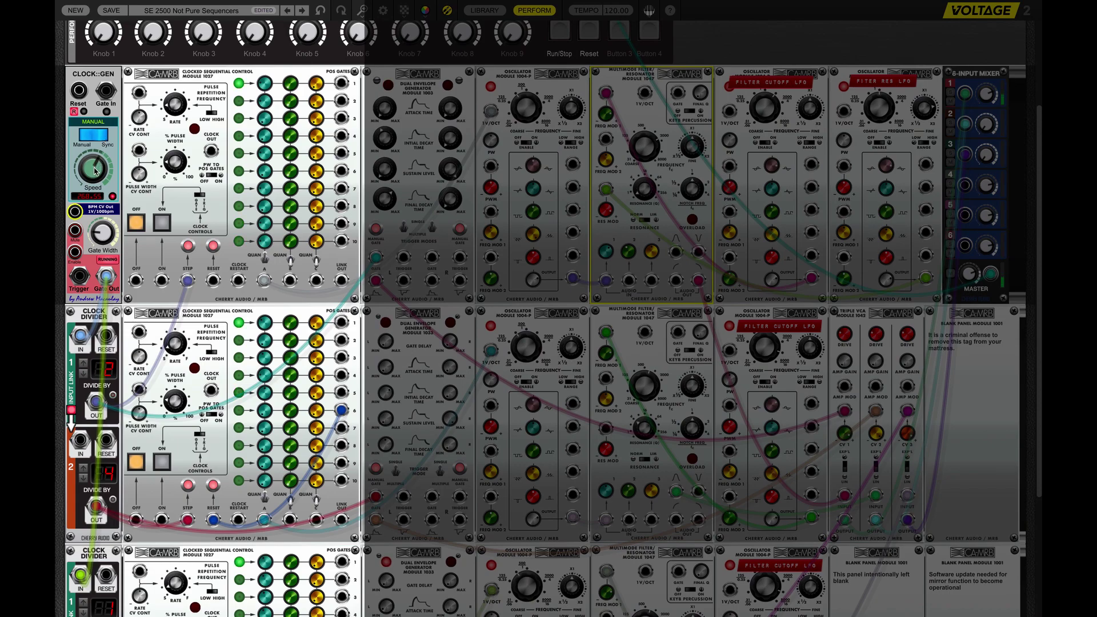
Step: Examine the CLOCK::GEN speed setting and the clock divider connections that drive the three sequencers
{"action": "mouse_move", "coordinate": [95, 171]}
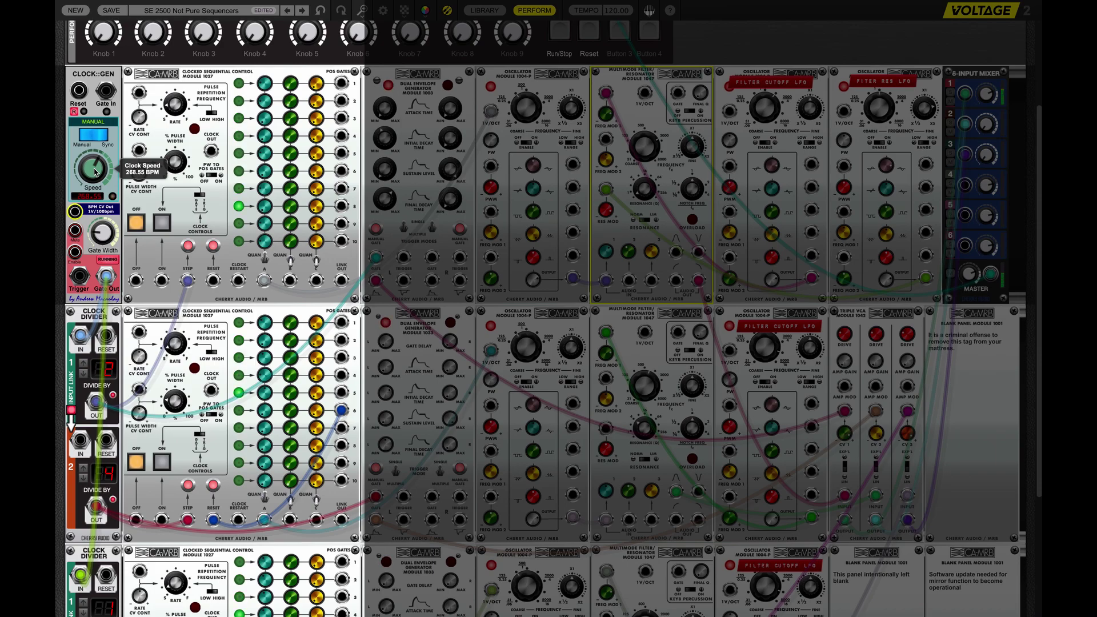
{"action": "scroll", "coordinate": [203, 425], "scroll_direction": "down", "scroll_amount": 5}
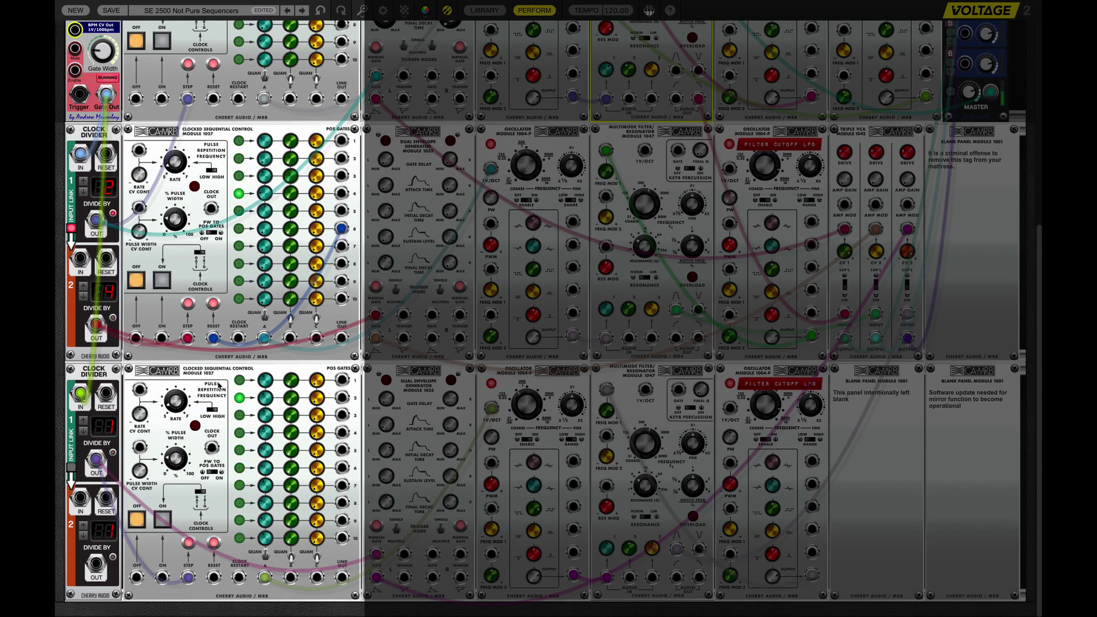
{"action": "scroll", "coordinate": [134, 443], "scroll_direction": "up", "scroll_amount": 1}
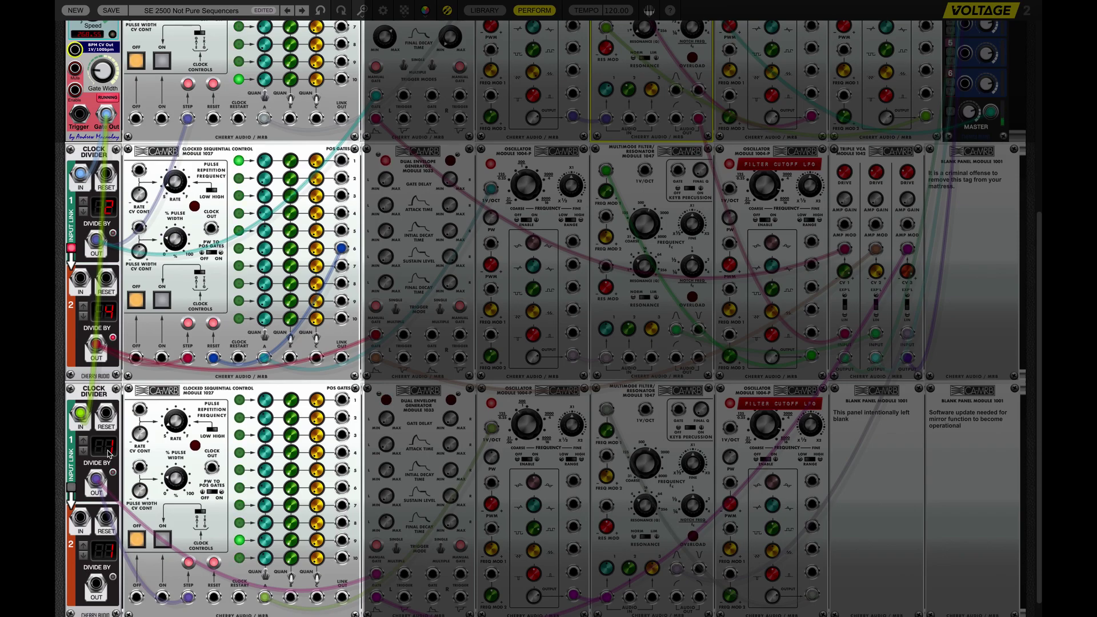
{"action": "scroll", "coordinate": [109, 454], "scroll_direction": "up", "scroll_amount": 1}
{"action": "scroll", "coordinate": [107, 450], "scroll_direction": "up", "scroll_amount": 1}
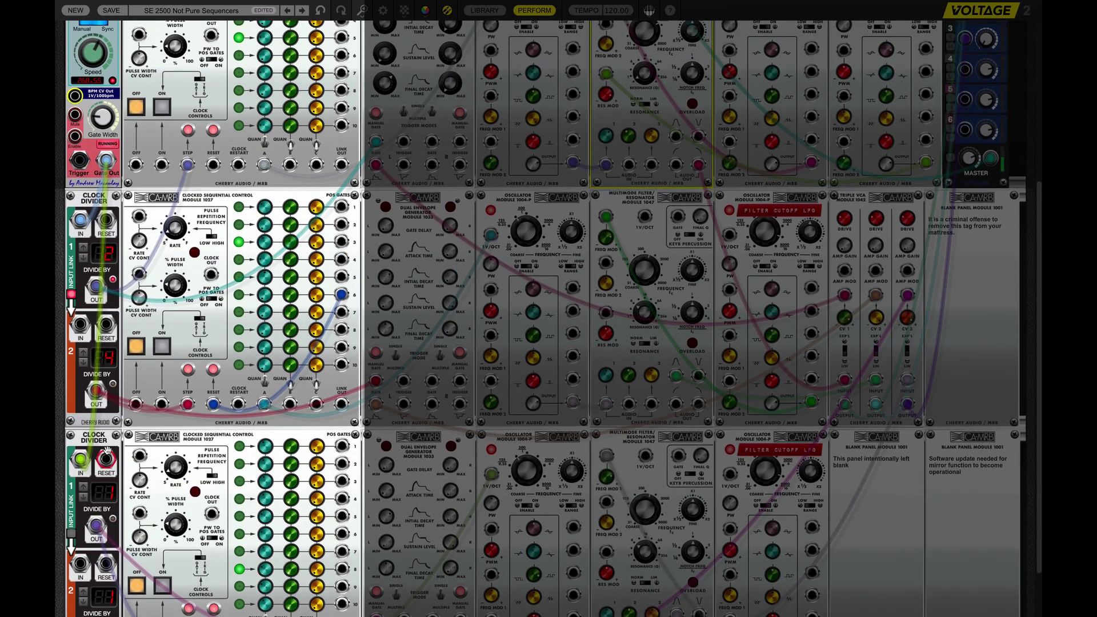
{"action": "scroll", "coordinate": [106, 451], "scroll_direction": "up", "scroll_amount": 2}
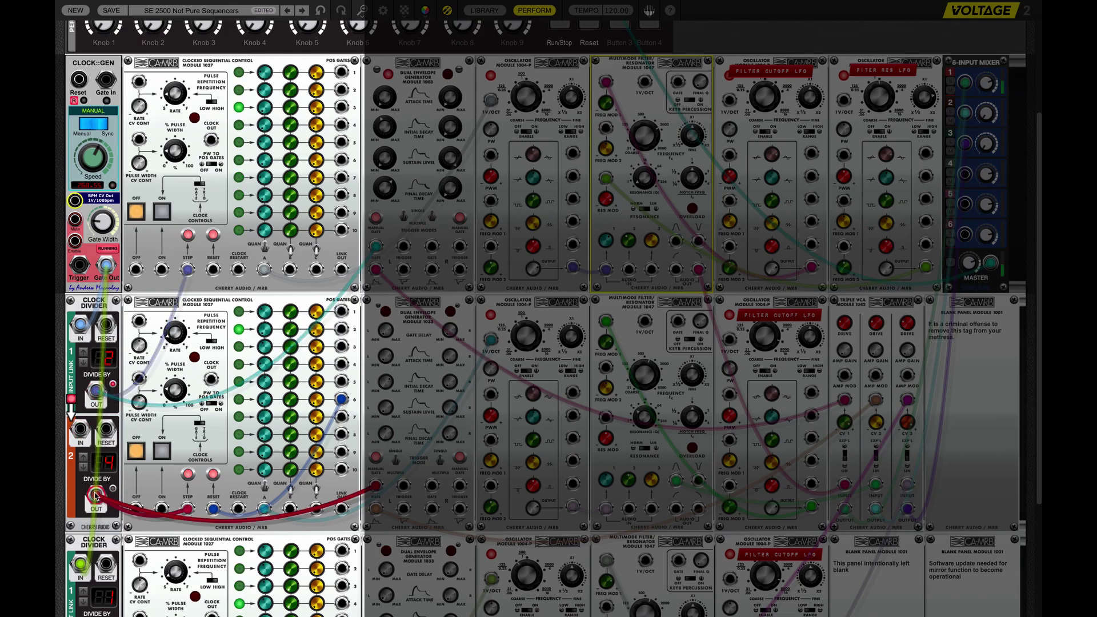
{"action": "scroll", "coordinate": [95, 496], "scroll_direction": "up", "scroll_amount": 3}
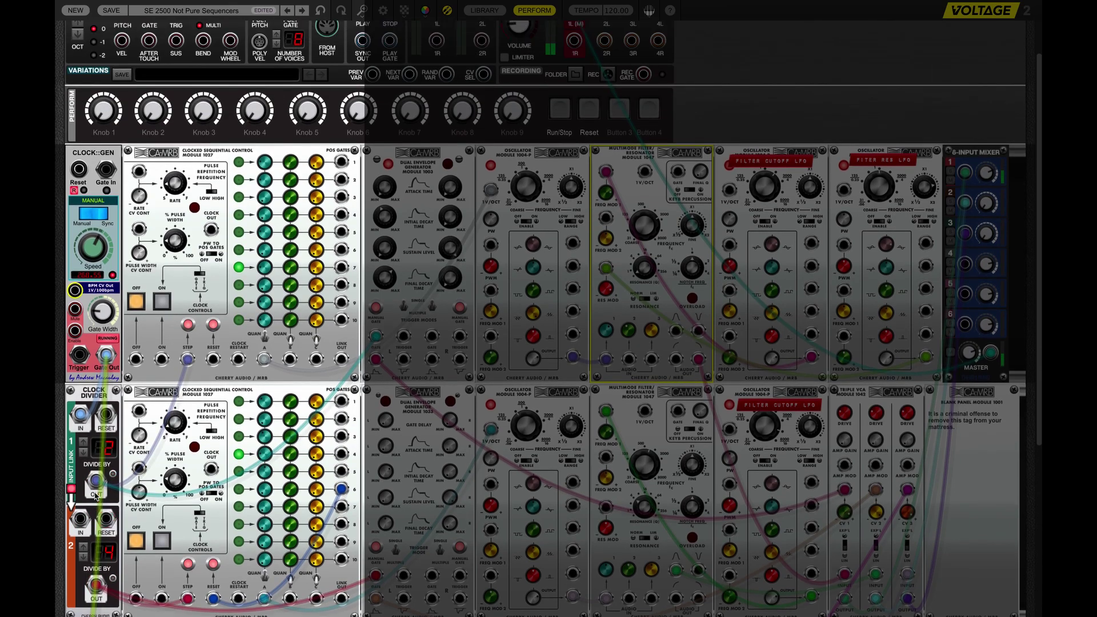
{"action": "scroll", "coordinate": [913, 248], "scroll_direction": "down", "scroll_amount": 3}
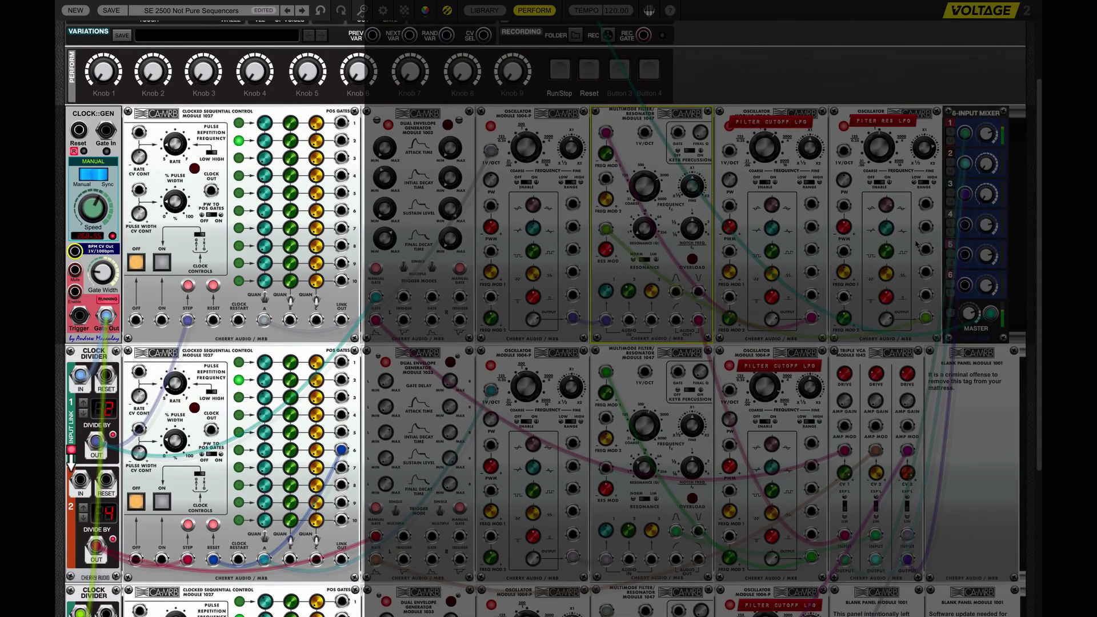
Step: Select the 6-Input Mixer and examine its level controls for inputs 1 and 2
{"action": "left_click", "coordinate": [983, 163]}
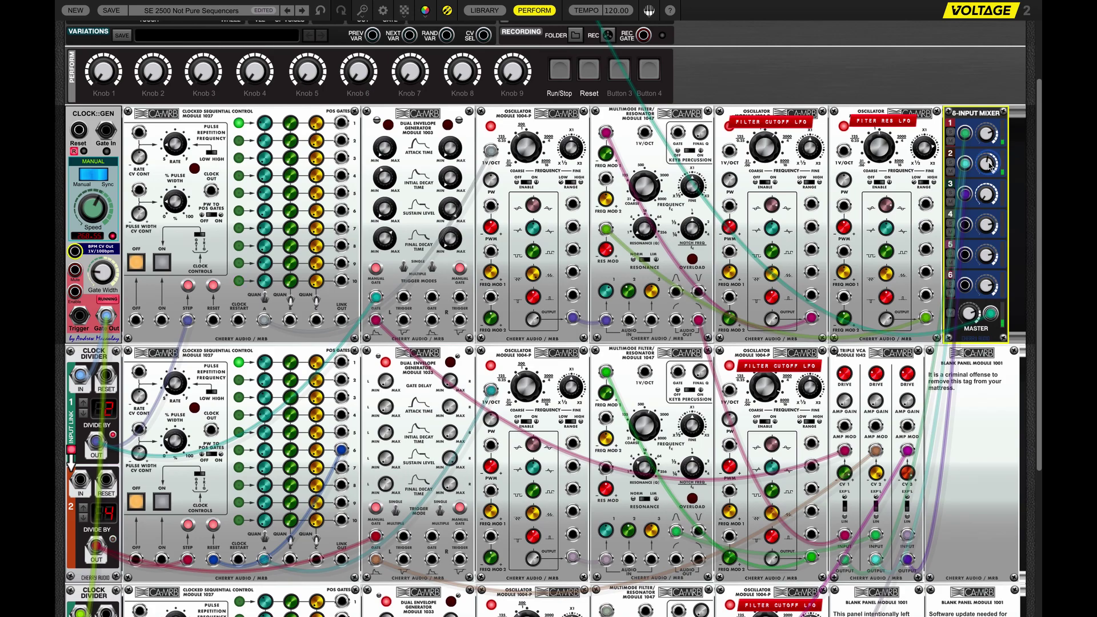
{"action": "left_click_drag", "start_coordinate": [990, 165], "coordinate": [990, 137]}
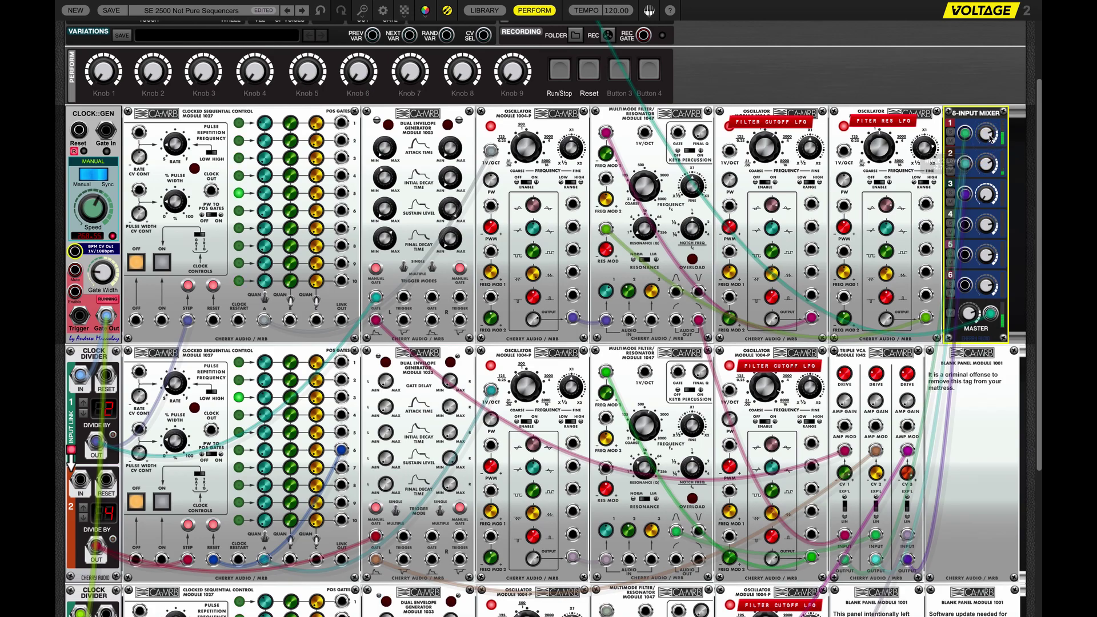
{"action": "scroll", "coordinate": [432, 449], "scroll_direction": "down", "scroll_amount": 1}
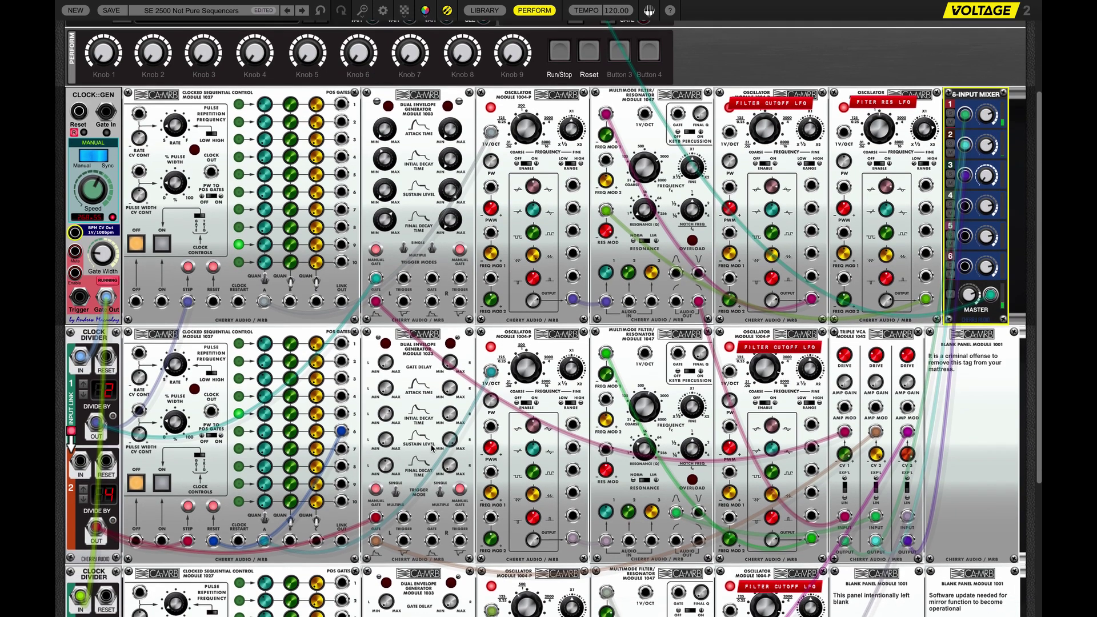
{"action": "scroll", "coordinate": [432, 449], "scroll_direction": "down", "scroll_amount": 2}
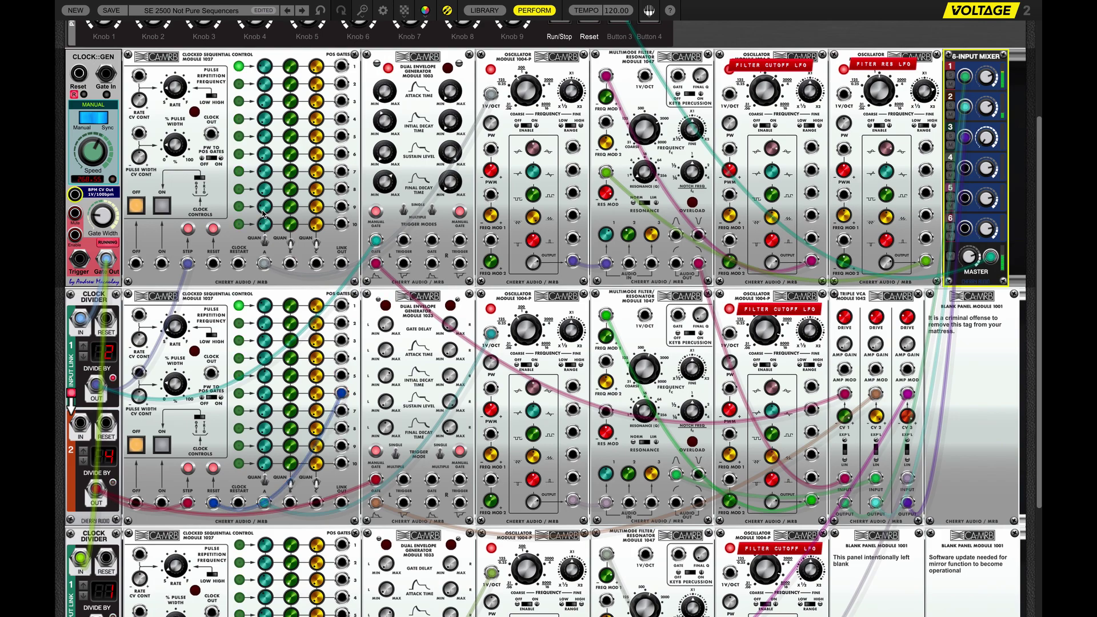
Step: Select the Clocked Sequential Control modules in the first, second and third rows one after another to examine them
{"action": "left_click", "coordinate": [272, 274]}
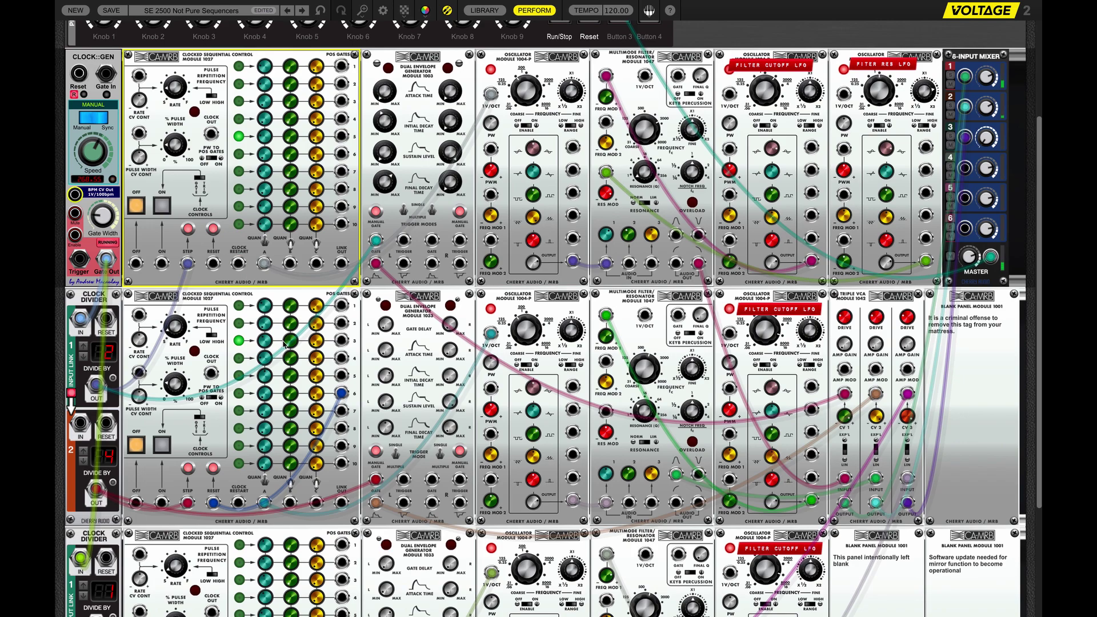
{"action": "left_click", "coordinate": [223, 442]}
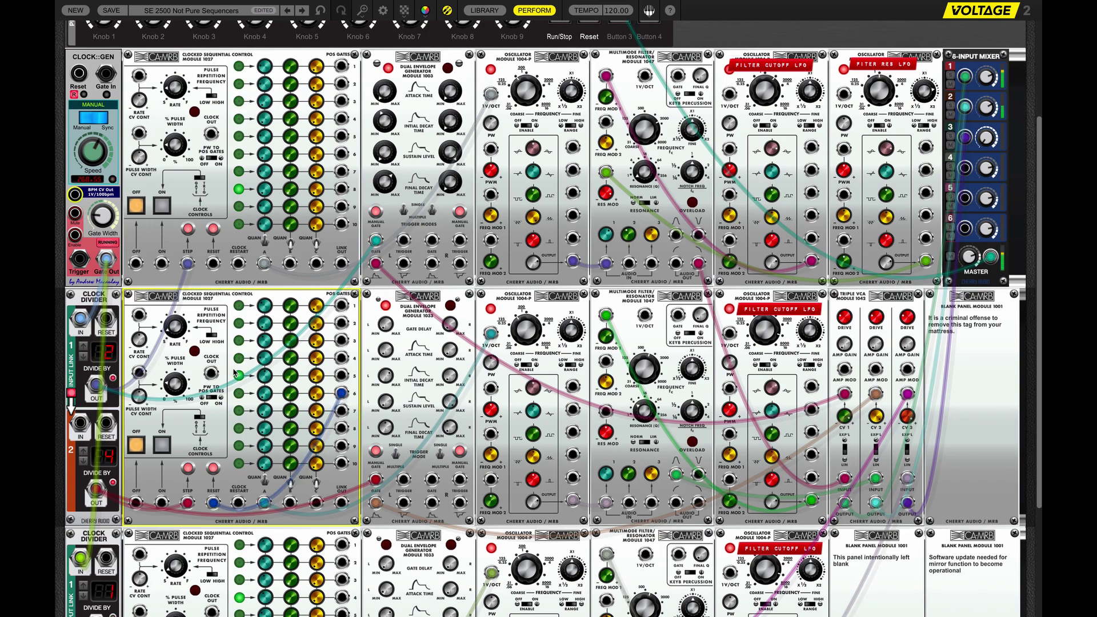
{"action": "scroll", "coordinate": [236, 353], "scroll_direction": "down", "scroll_amount": 3}
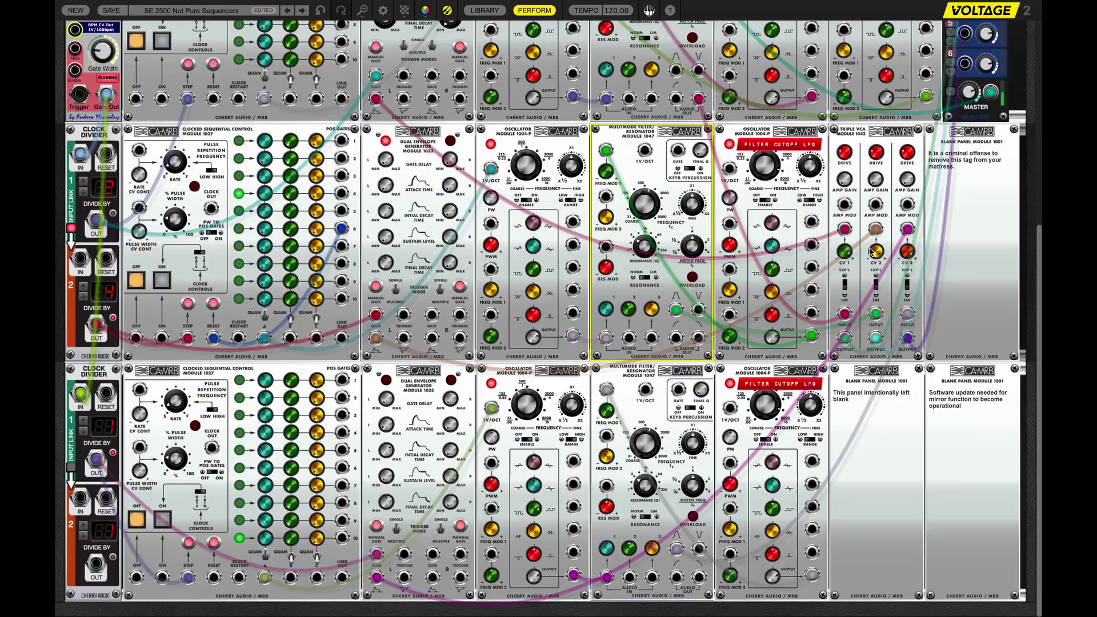
{"action": "left_click", "coordinate": [277, 370]}
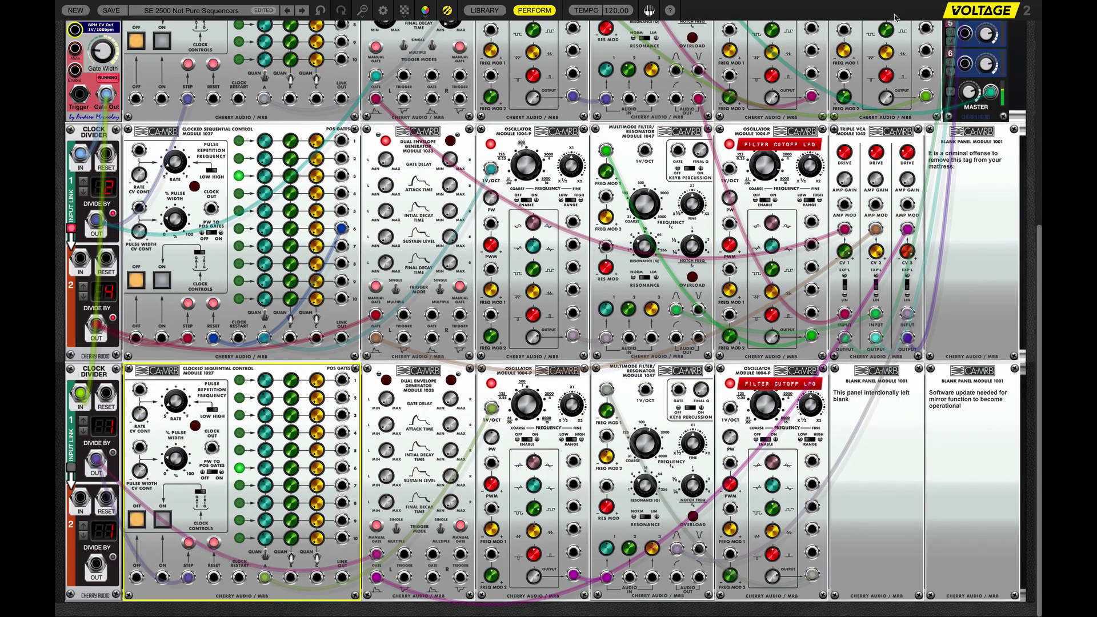
Step: Select the 6-Input Mixer again and examine its level controls for inputs 2 and 4
{"action": "scroll", "coordinate": [974, 60], "scroll_direction": "up", "scroll_amount": 2}
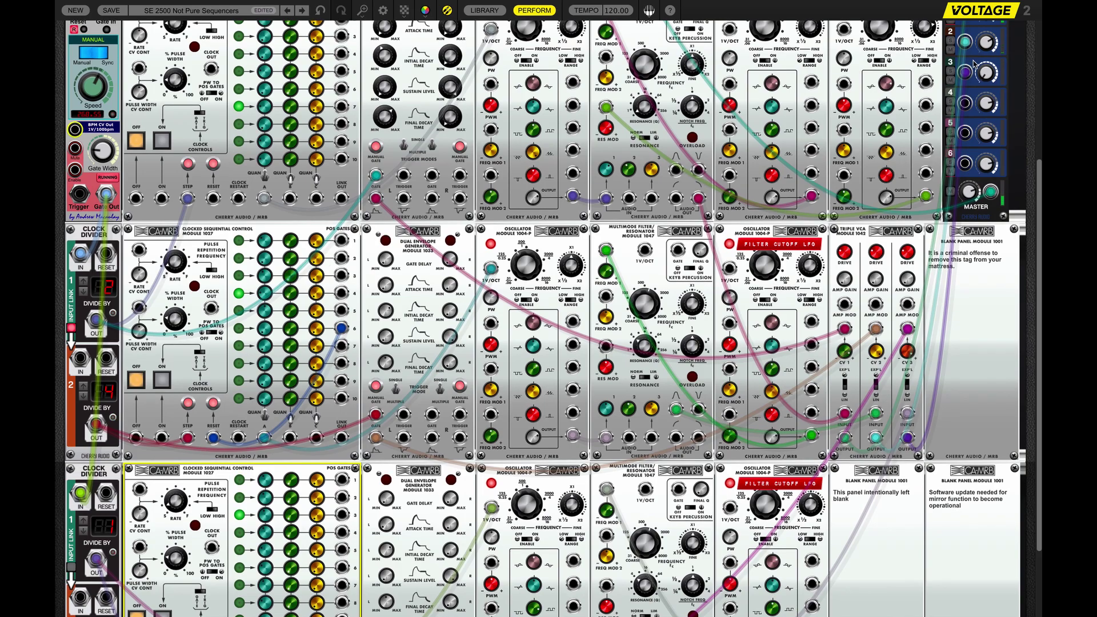
{"action": "left_click", "coordinate": [986, 101]}
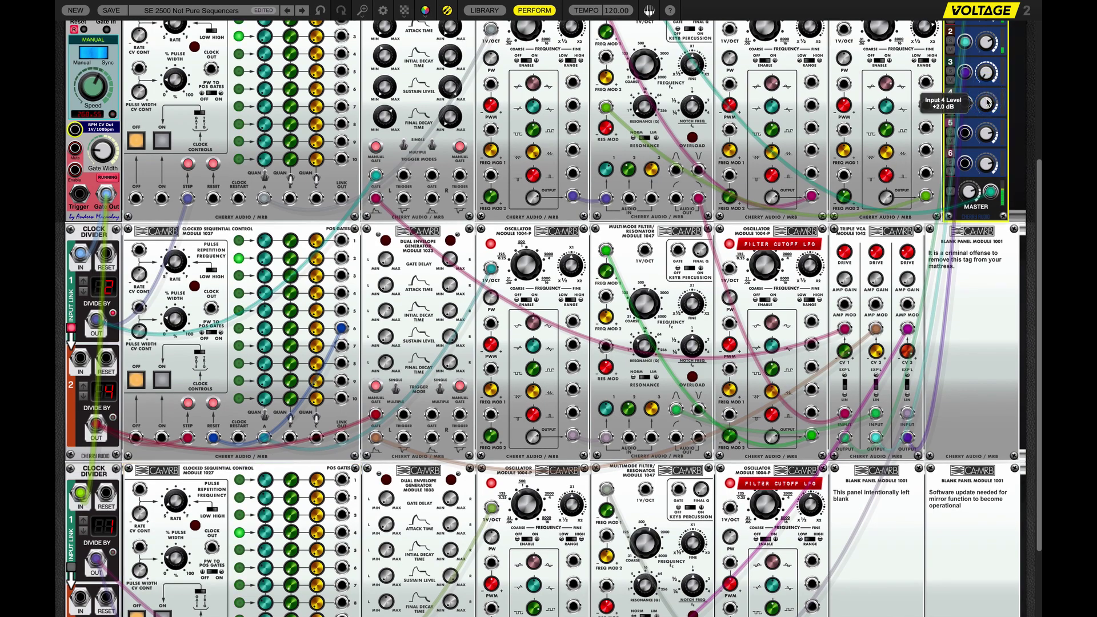
{"action": "mouse_move", "coordinate": [986, 46]}
{"action": "left_mouse_down"}
{"action": "mouse_move", "coordinate": [987, 27]}
{"action": "mouse_move", "coordinate": [989, 47]}
{"action": "left_mouse_up"}
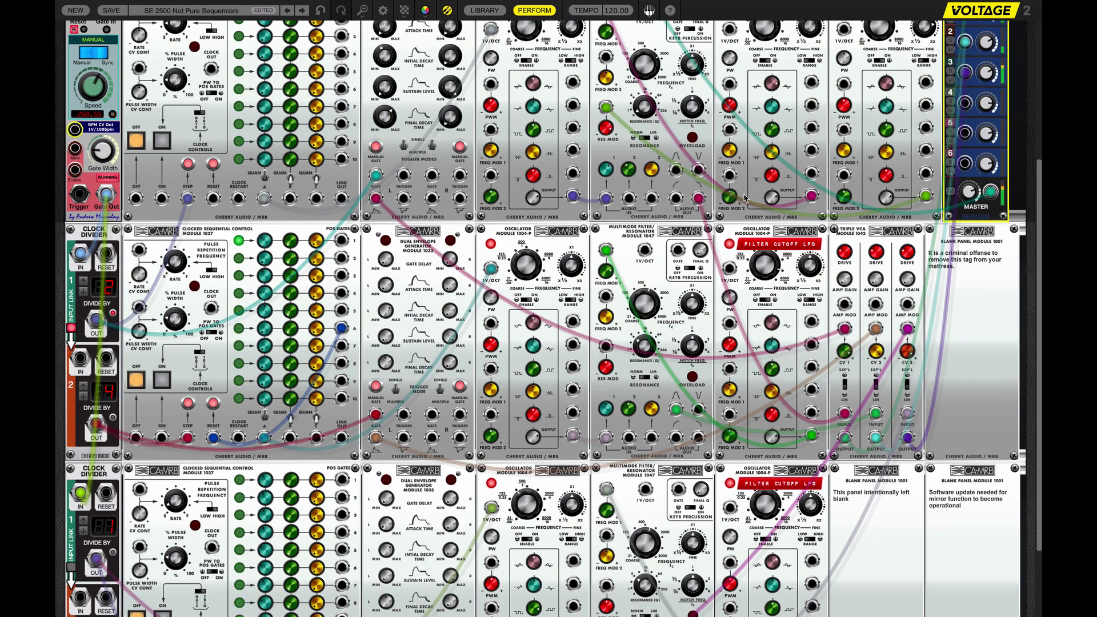
Step: Select the third row's Clock Divider and examine its settings alongside those of the second row's divider
{"action": "scroll", "coordinate": [745, 198], "scroll_direction": "down", "scroll_amount": 3}
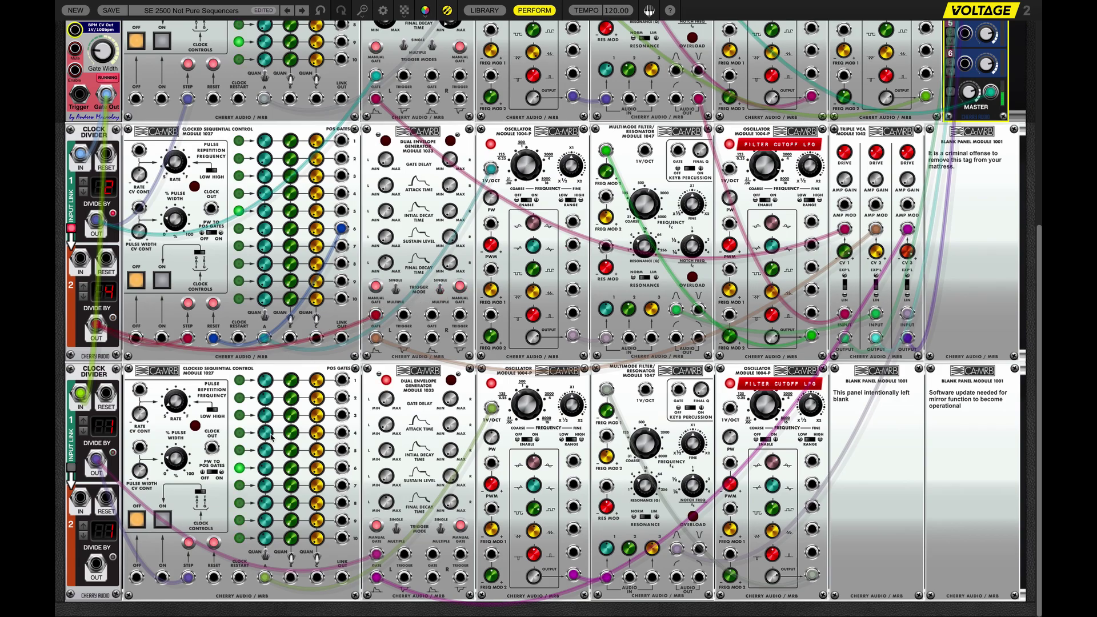
{"action": "left_click", "coordinate": [103, 372]}
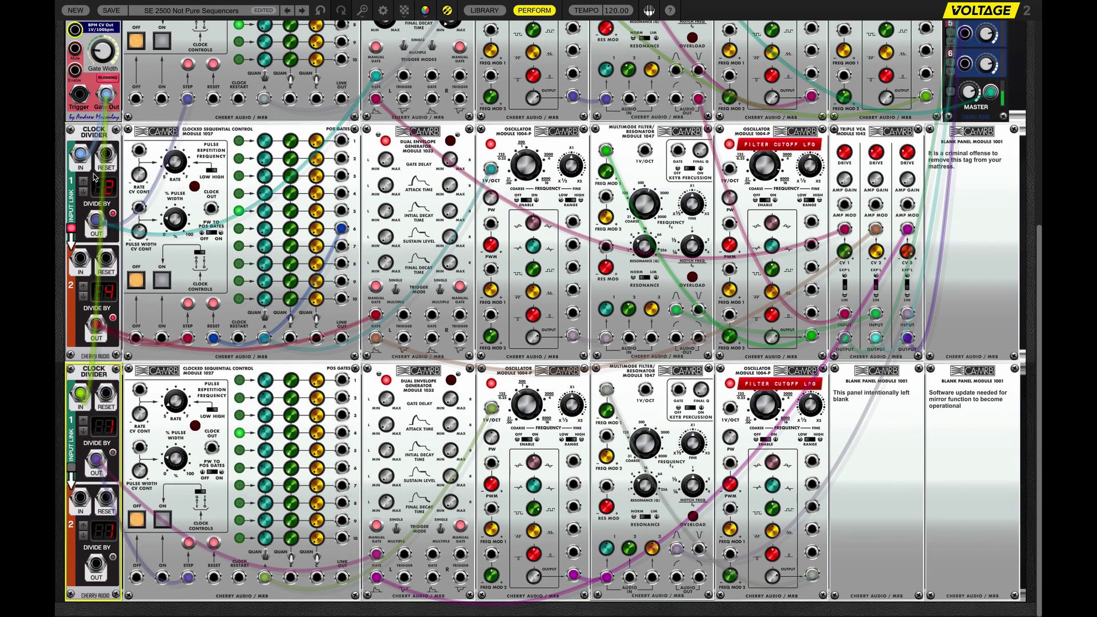
{"action": "left_click", "coordinate": [95, 282]}
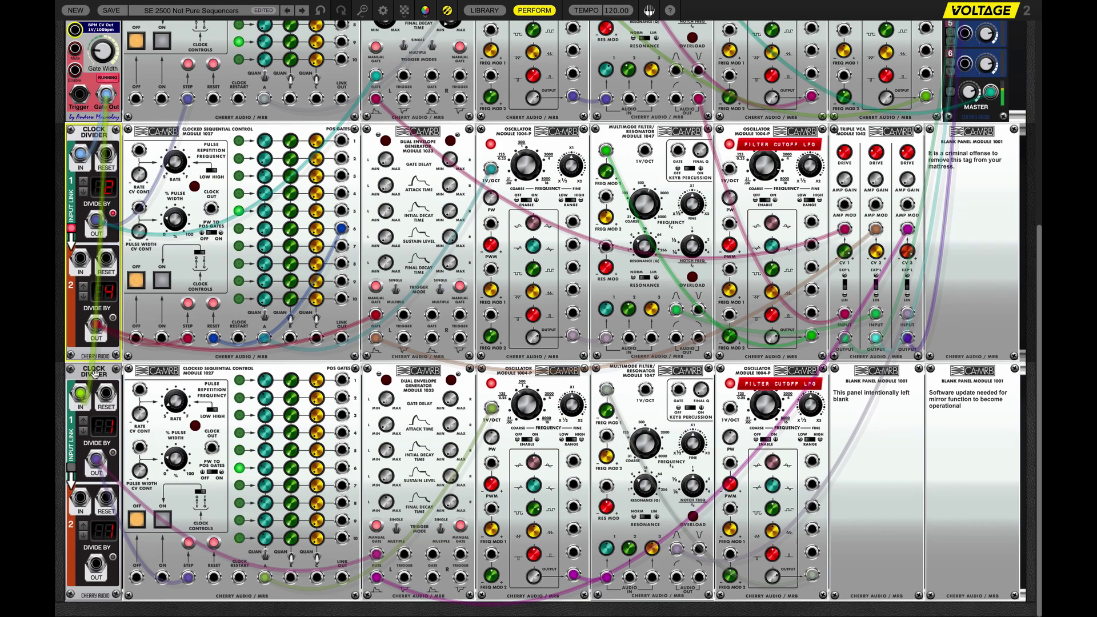
Step: Set the view zoom to 100% and look over the patch's three module rows
{"action": "scroll", "coordinate": [761, 374], "scroll_direction": "up", "scroll_amount": 5}
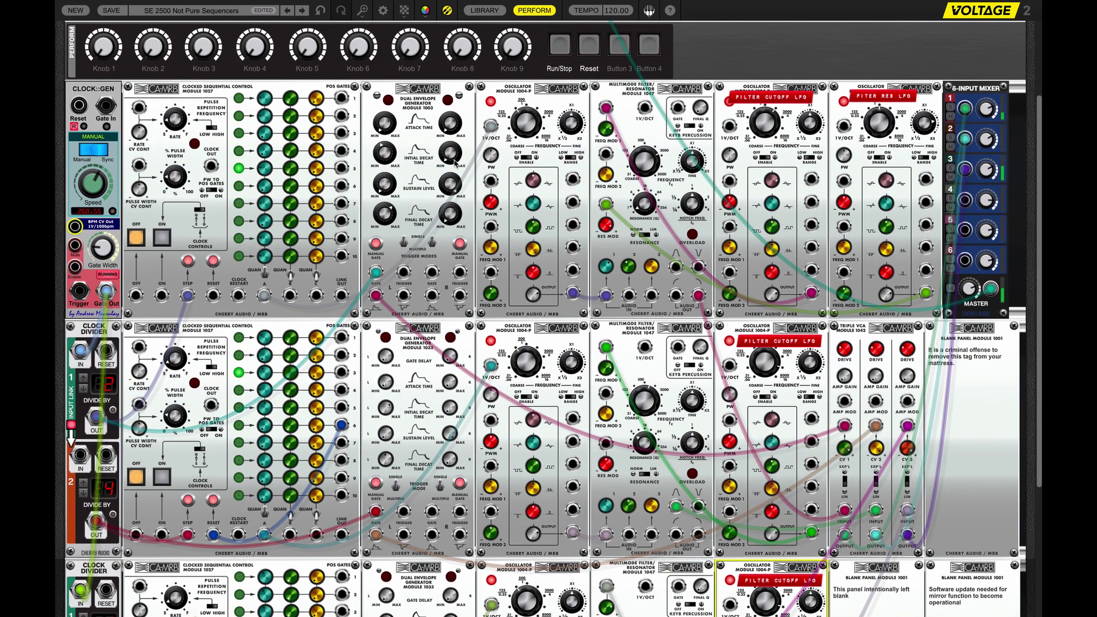
{"action": "scroll", "coordinate": [762, 374], "scroll_direction": "up", "scroll_amount": 3}
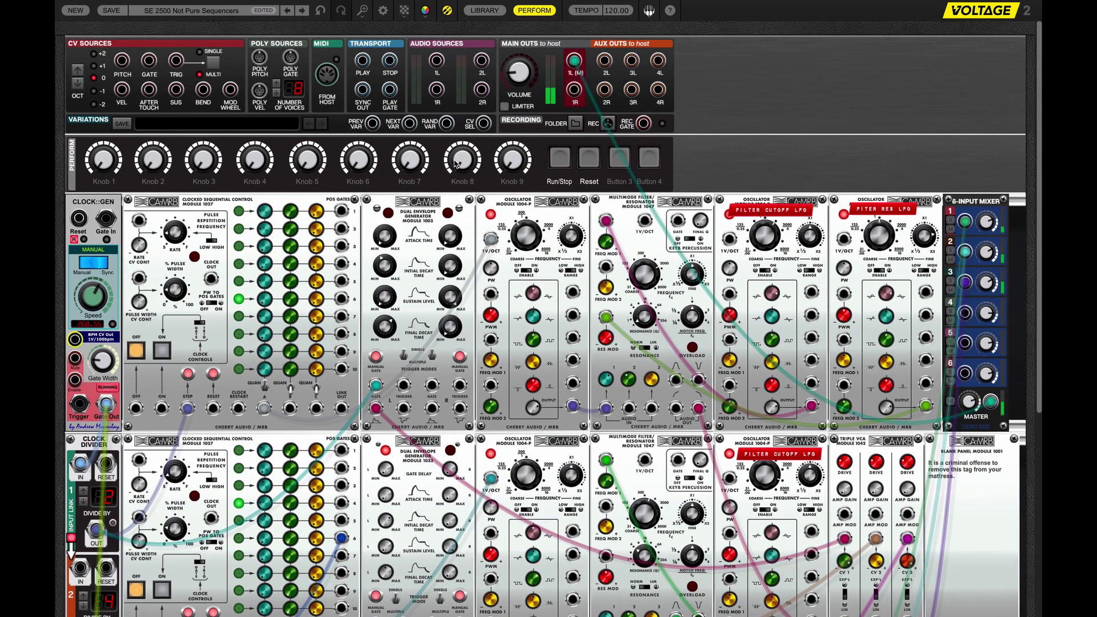
{"action": "left_click", "coordinate": [363, 11]}
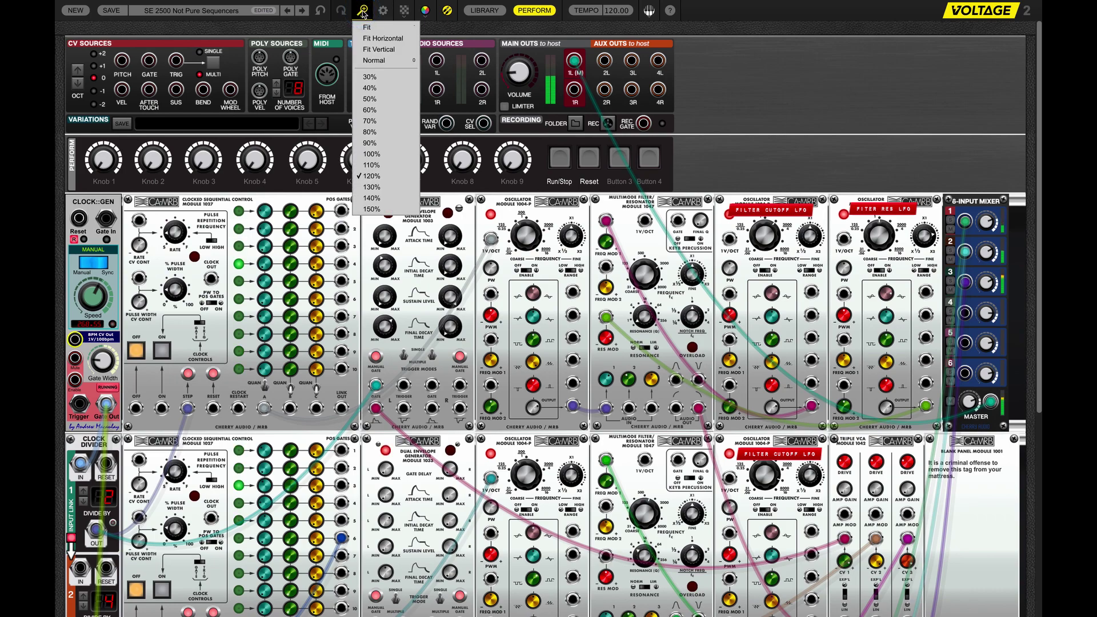
{"action": "left_click", "coordinate": [382, 154]}
{"action": "scroll", "coordinate": [628, 162], "scroll_direction": "down", "scroll_amount": 5}
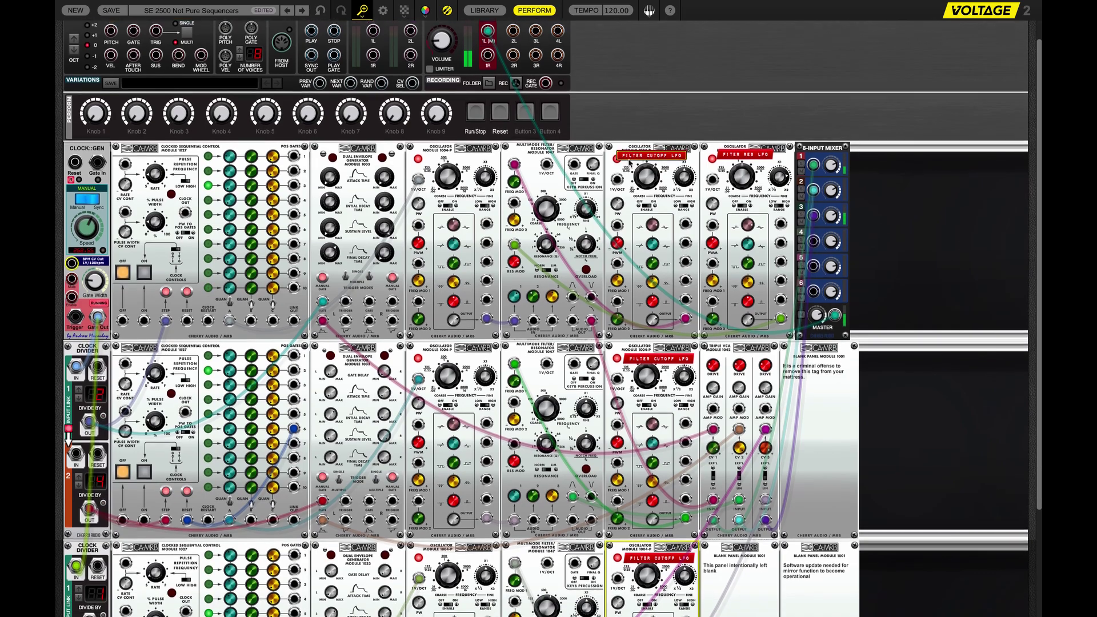
{"action": "scroll", "coordinate": [628, 162], "scroll_direction": "down", "scroll_amount": 1}
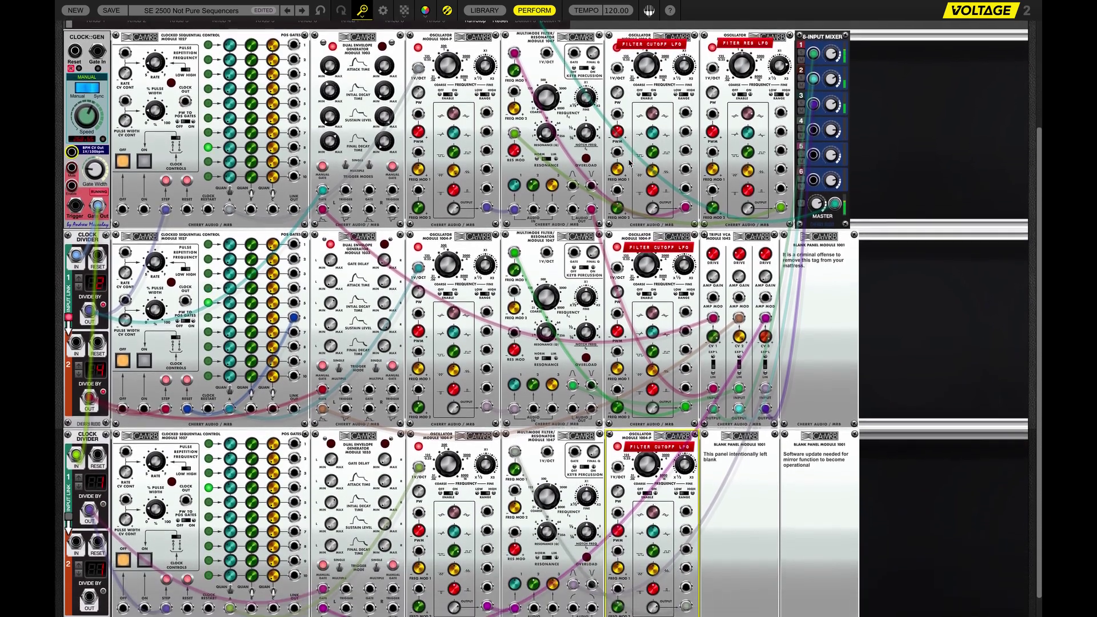
{"action": "scroll", "coordinate": [628, 163], "scroll_direction": "down", "scroll_amount": 1}
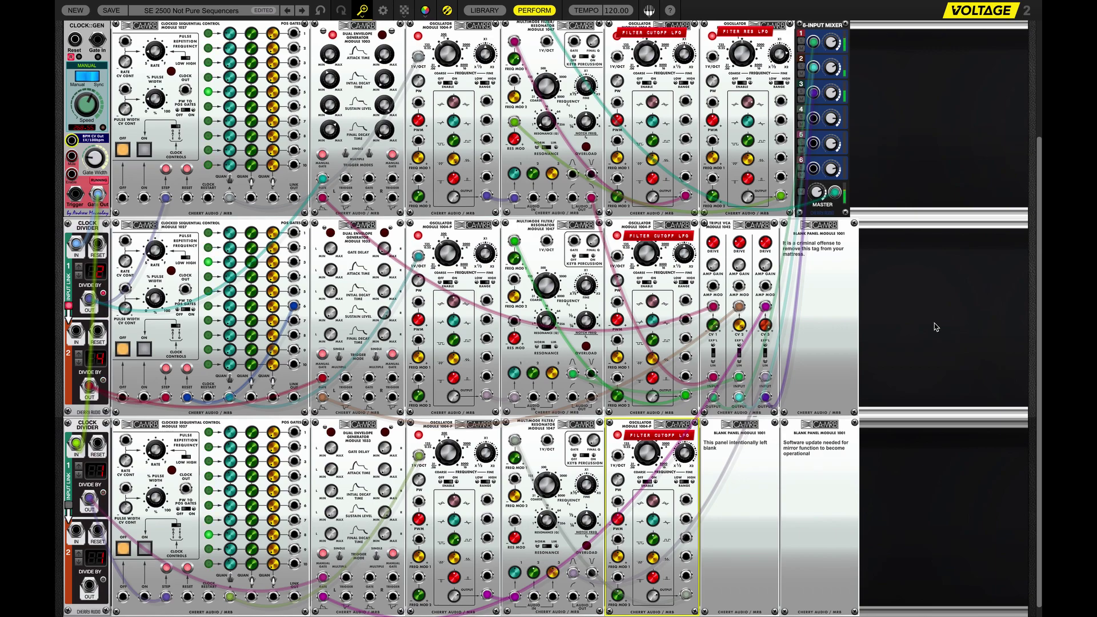
{"action": "scroll", "coordinate": [936, 326], "scroll_direction": "up", "scroll_amount": 1}
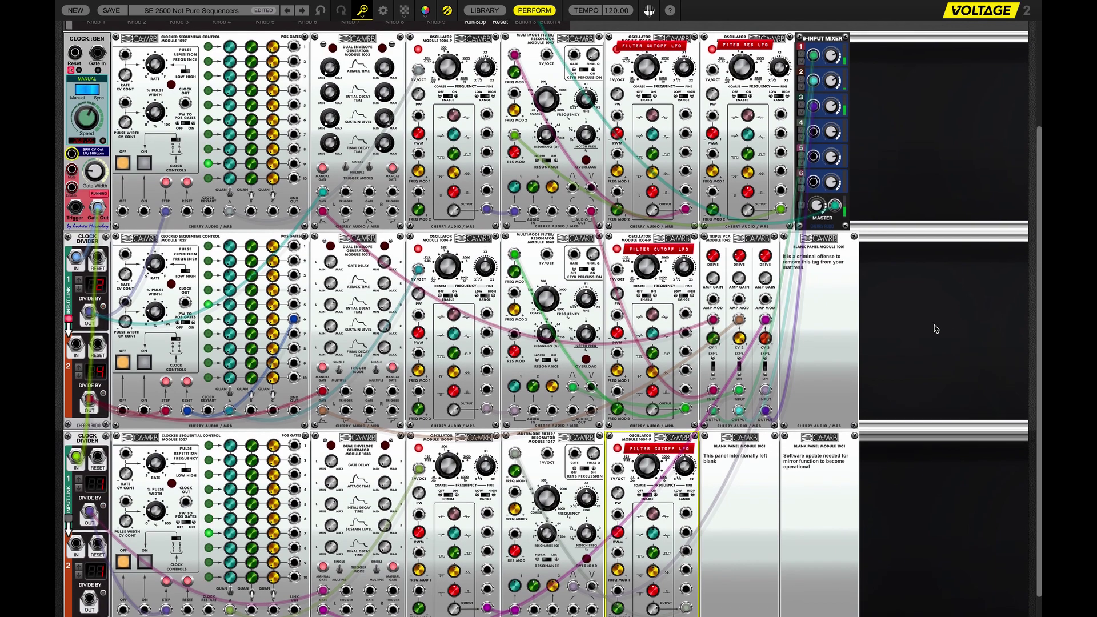
{"action": "scroll", "coordinate": [935, 327], "scroll_direction": "up", "scroll_amount": 5}
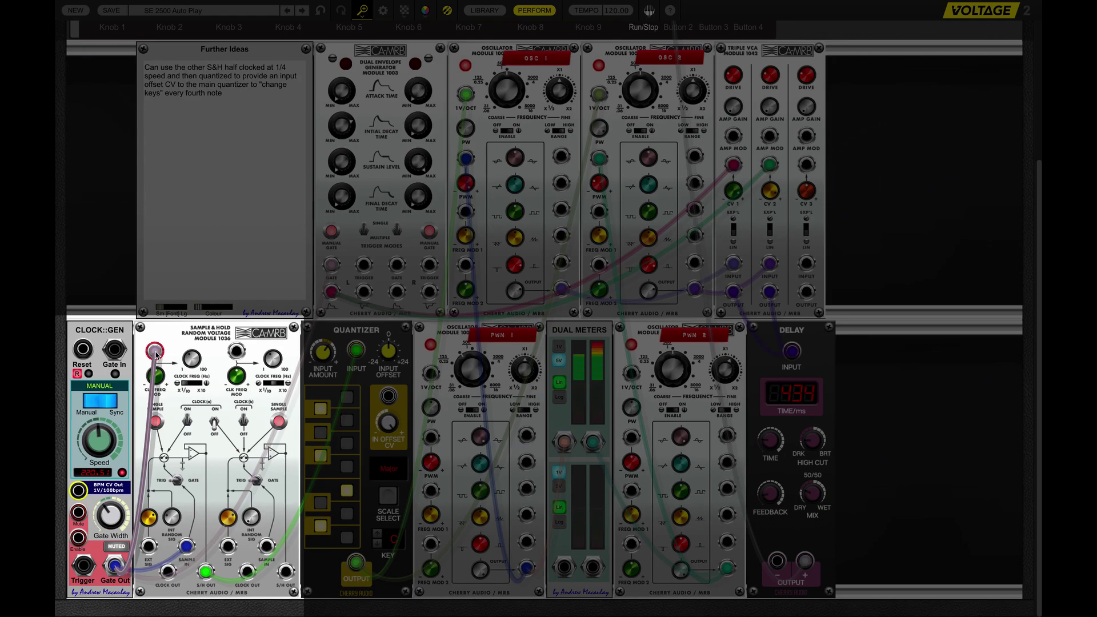
Step: Trace the Sample & Hold module's cabling to the Quantizer's input and select each module in turn to examine its role
{"action": "left_click_drag", "start_coordinate": [155, 354], "coordinate": [187, 547]}
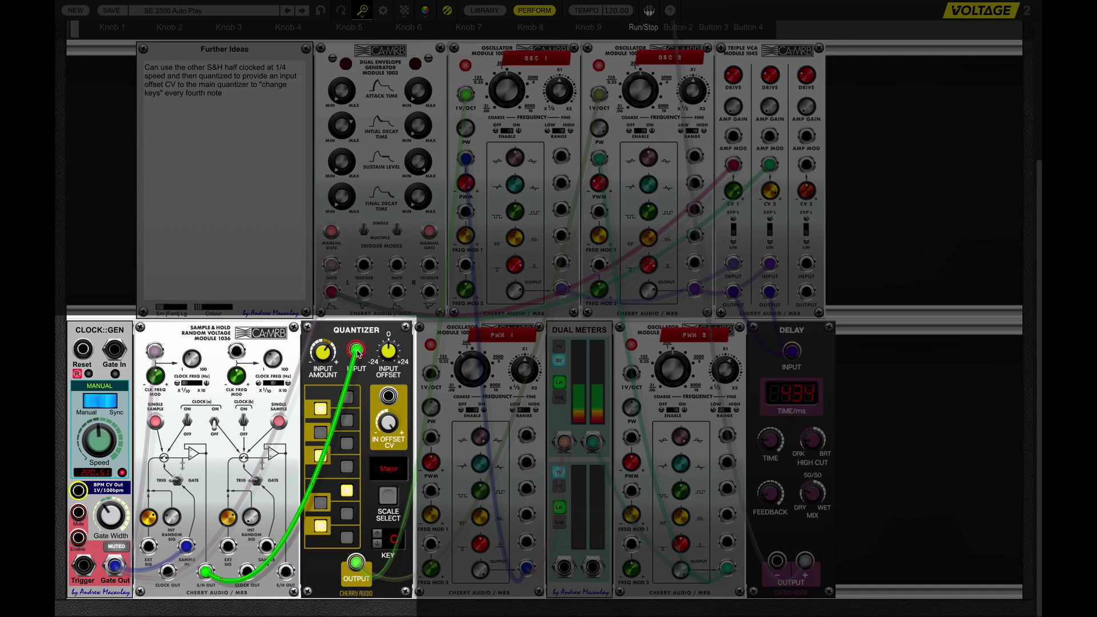
{"action": "left_click_drag", "start_coordinate": [357, 351], "coordinate": [355, 349]}
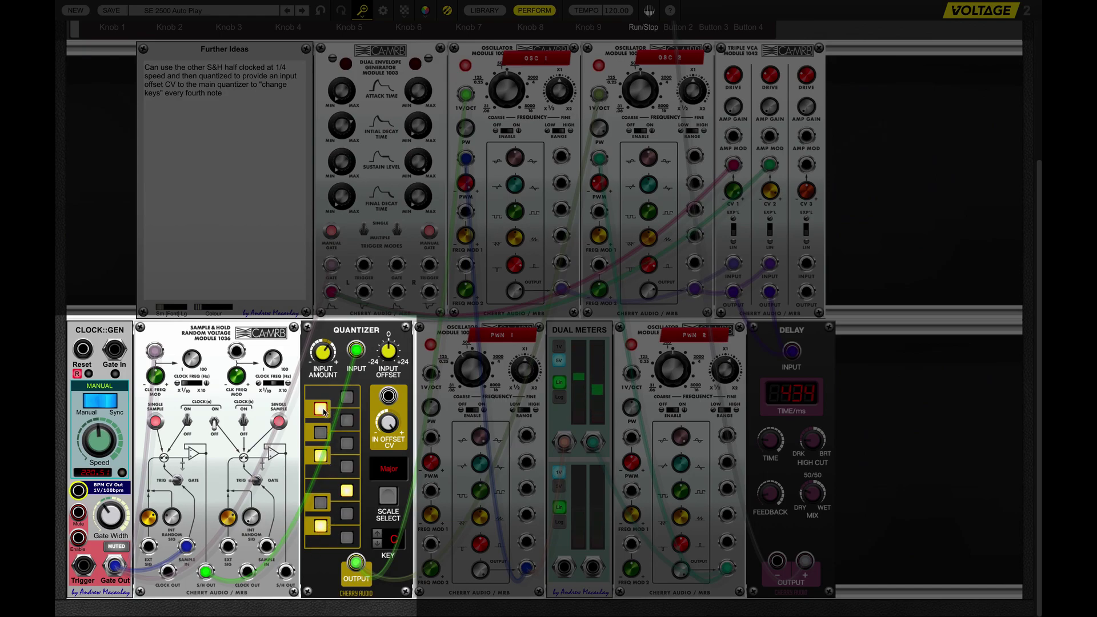
{"action": "left_click", "coordinate": [210, 334]}
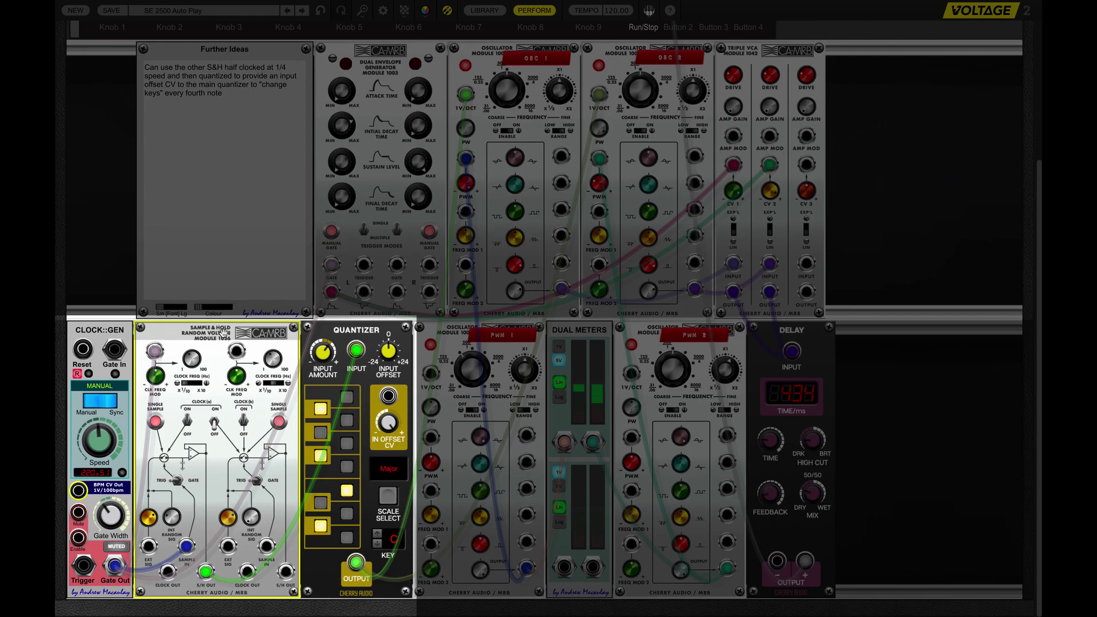
{"action": "left_click", "coordinate": [349, 330]}
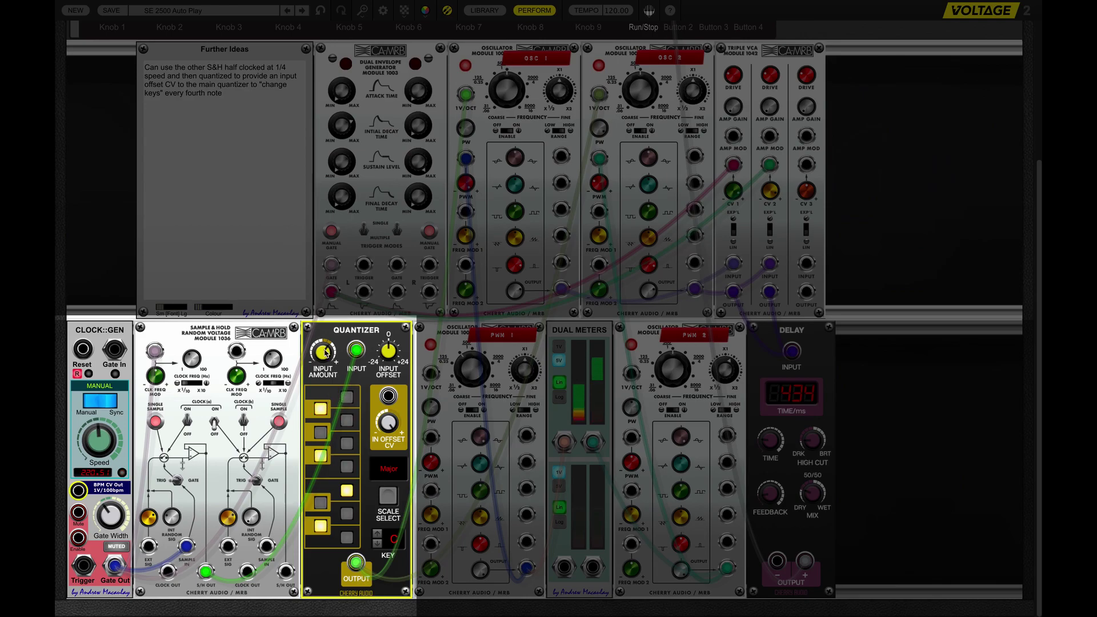
{"action": "mouse_move", "coordinate": [325, 352]}
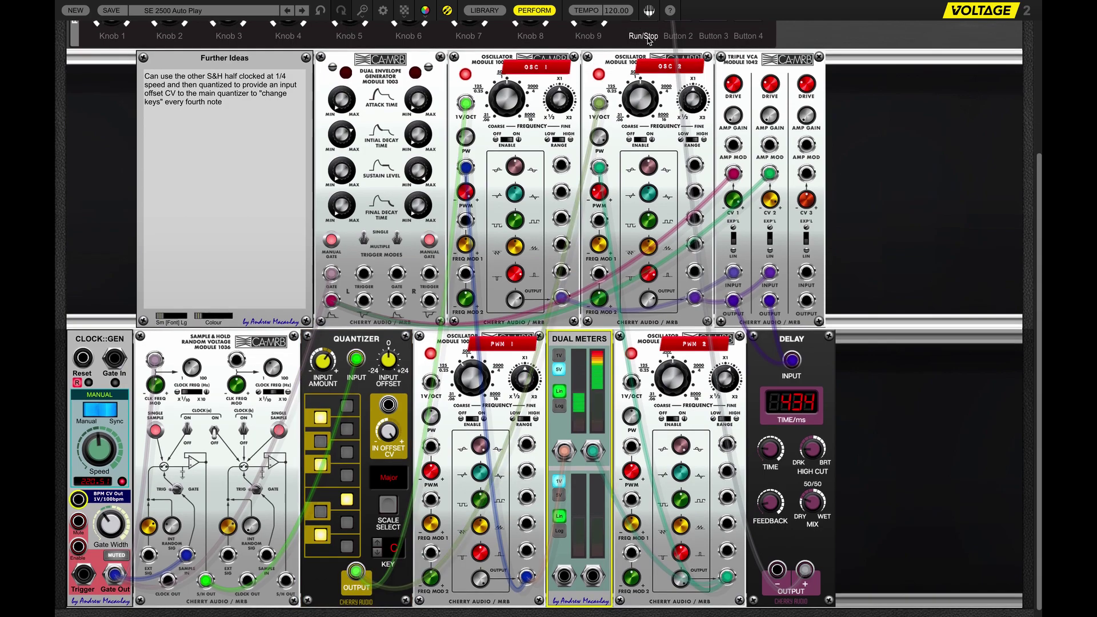
Step: Start the patch's clock generator with the Run/Stop performance control
{"action": "scroll", "coordinate": [648, 41], "scroll_direction": "up", "scroll_amount": 2}
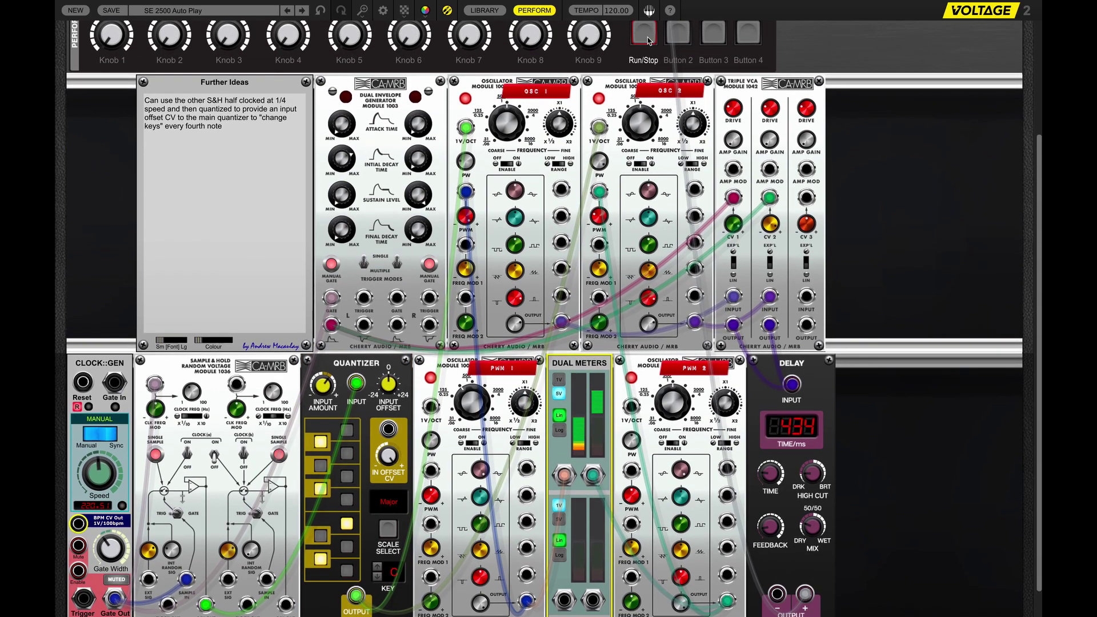
{"action": "left_click", "coordinate": [649, 37]}
{"action": "scroll", "coordinate": [851, 216], "scroll_direction": "down", "scroll_amount": 1}
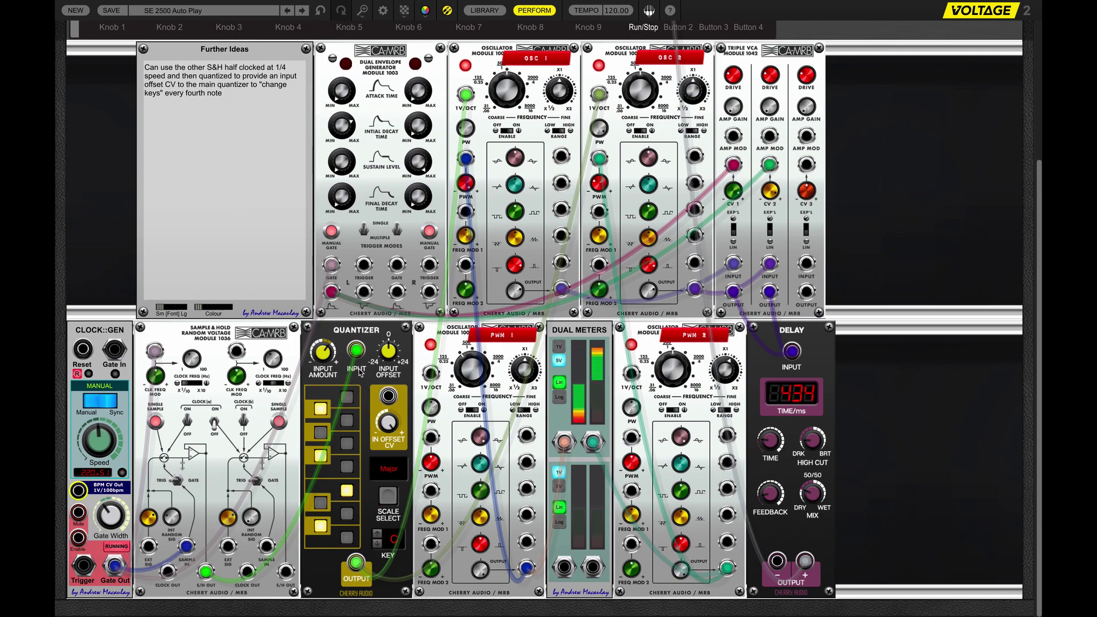
Step: Try input amounts of 0.50 and 1.00 on the Quantizer
{"action": "mouse_move", "coordinate": [327, 354]}
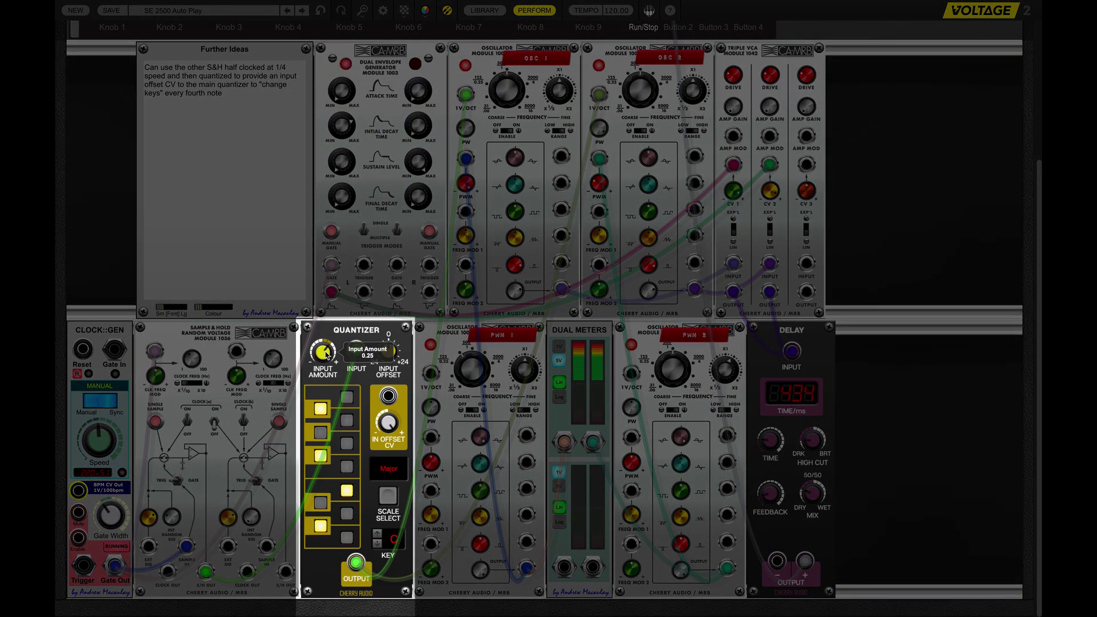
{"action": "double_click", "coordinate": [326, 354]}
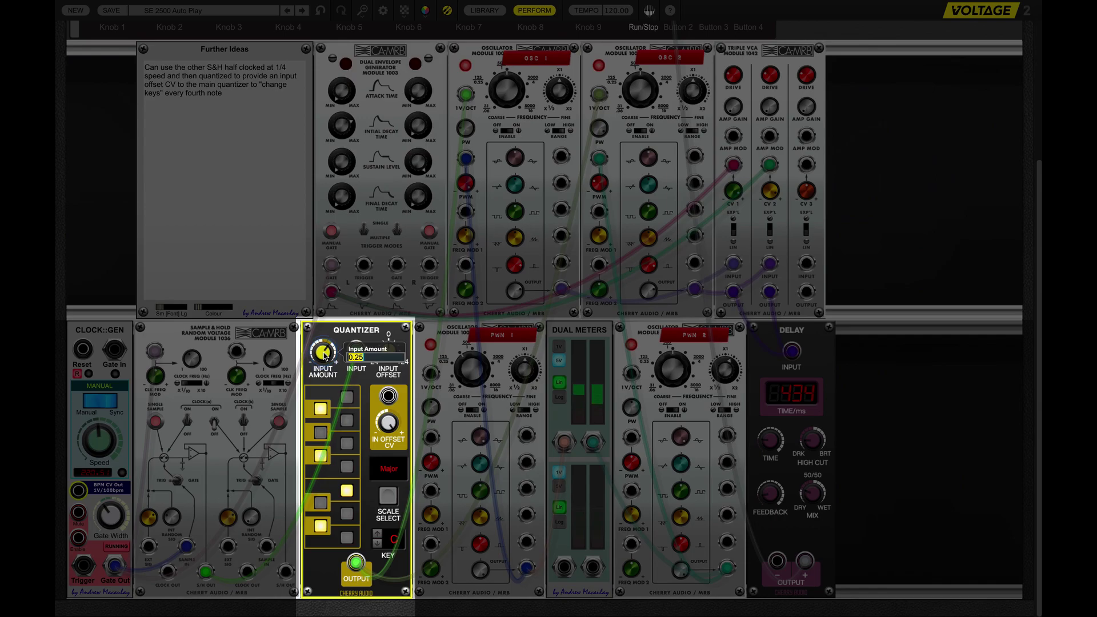
{"action": "key", "text": "BackSpace"}
{"action": "key", "text": "Return"}
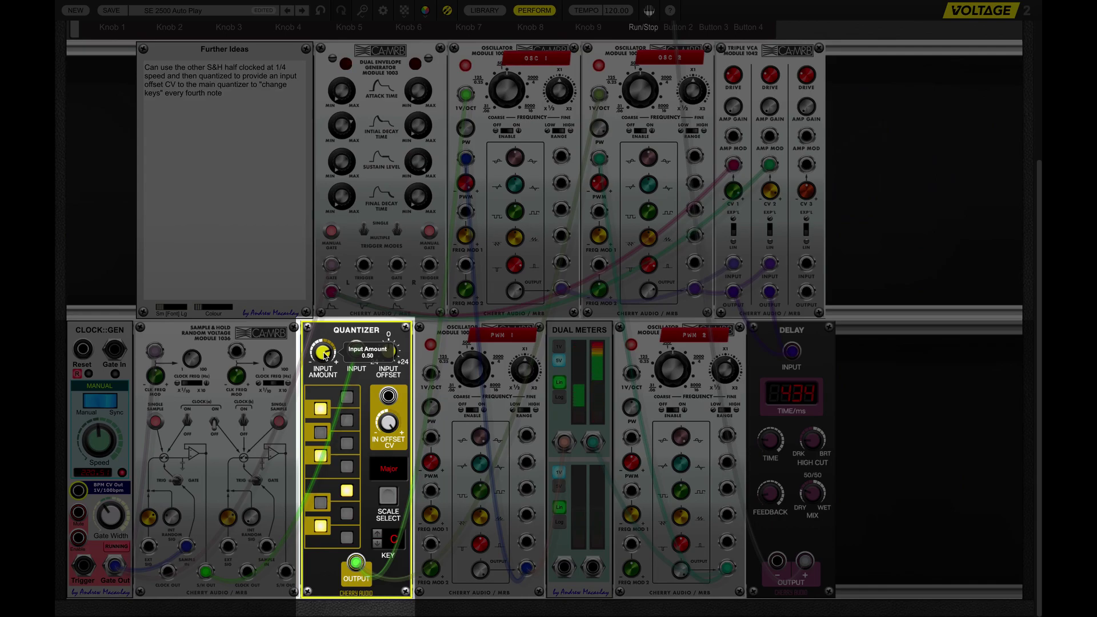
{"action": "double_click", "coordinate": [324, 355]}
{"action": "type", "text": "1"}
{"action": "key", "text": "Return"}
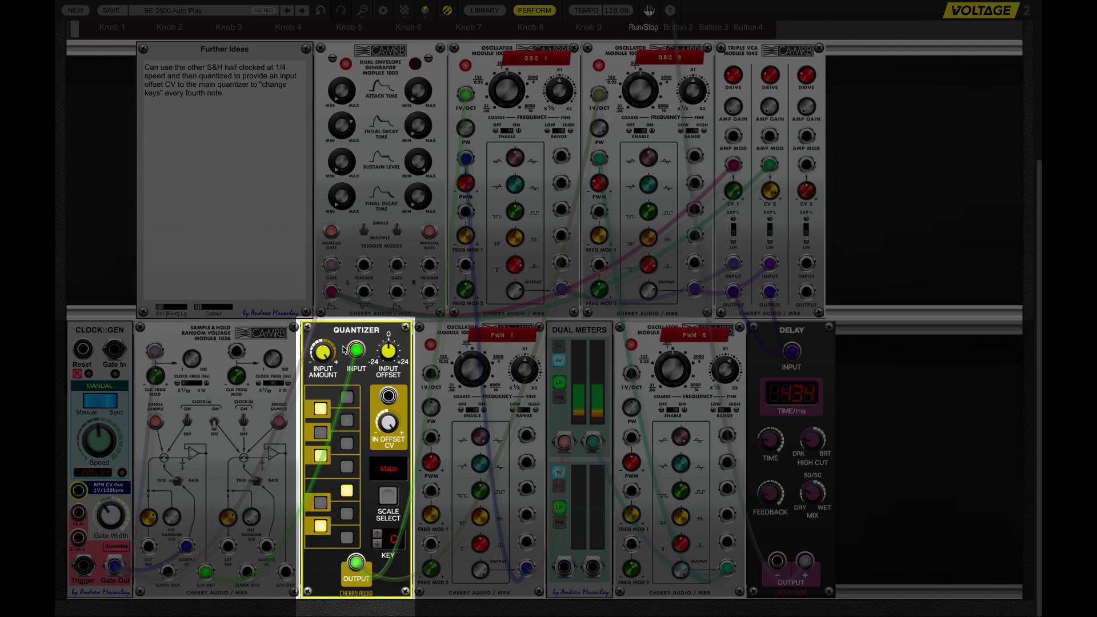
Step: Set the Quantizer's input amount back to 0.25
{"action": "mouse_move", "coordinate": [324, 355]}
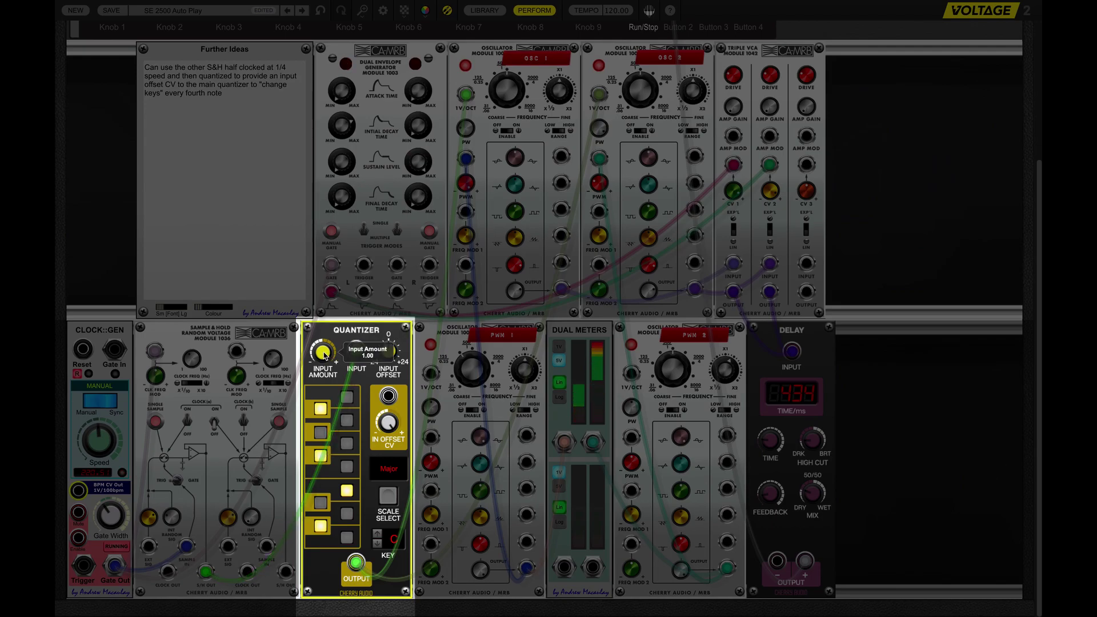
{"action": "double_click", "coordinate": [324, 355]}
{"action": "type", "text": ".25"}
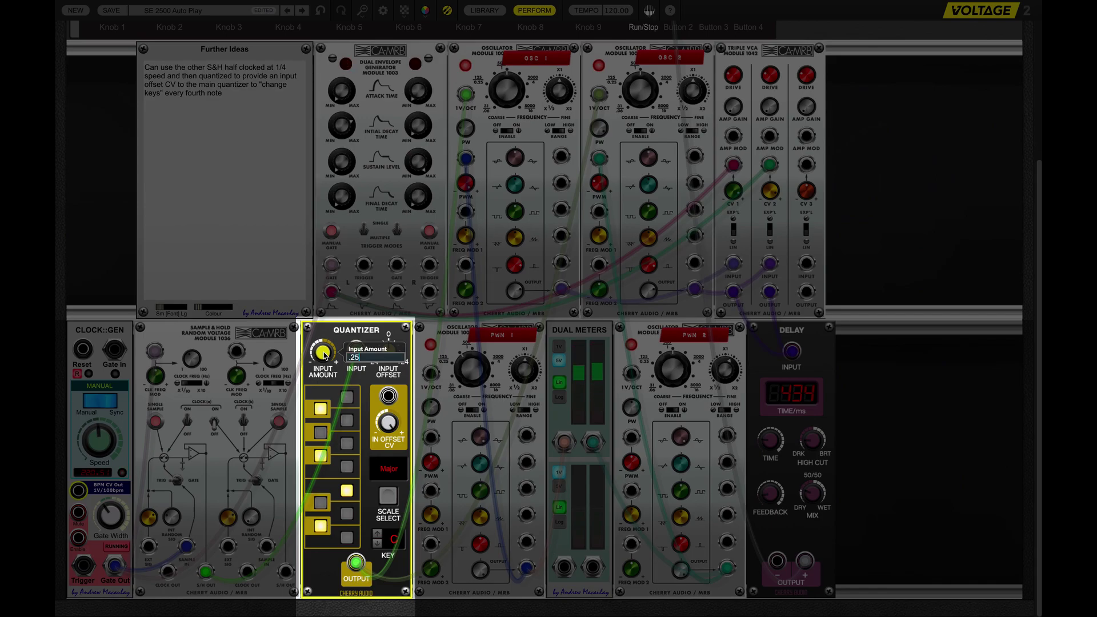
{"action": "key", "text": "Return"}
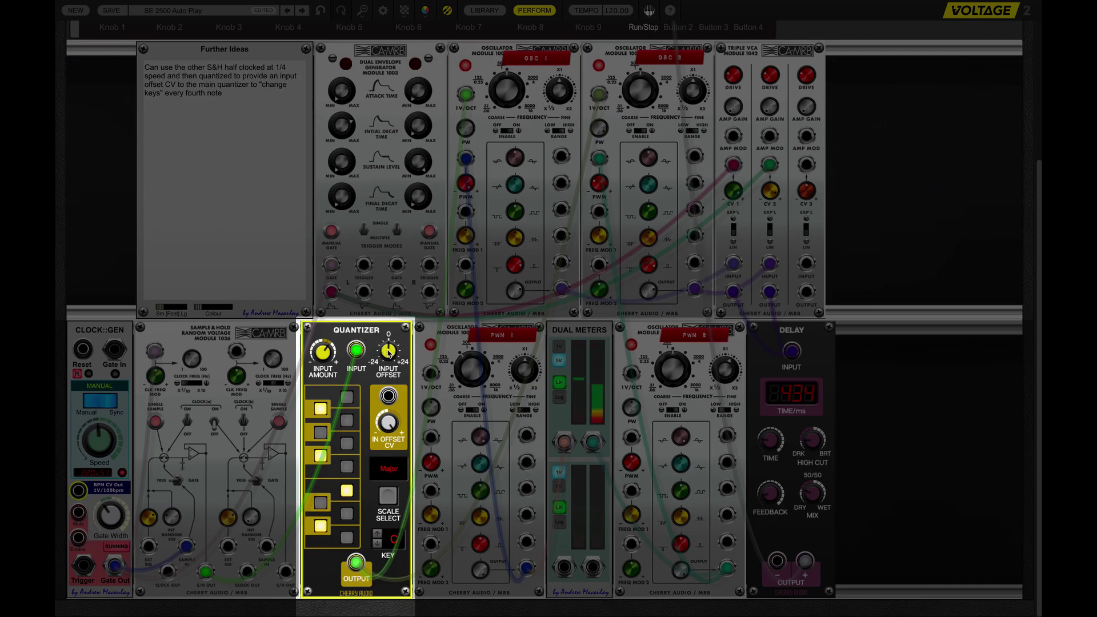
Step: Try an input offset of 24 steps on the Quantizer and reset the offset
{"action": "mouse_move", "coordinate": [389, 353]}
{"action": "left_click_drag", "start_coordinate": [388, 353], "coordinate": [390, 335]}
{"action": "left_click_drag", "start_coordinate": [388, 353], "coordinate": [387, 324]}
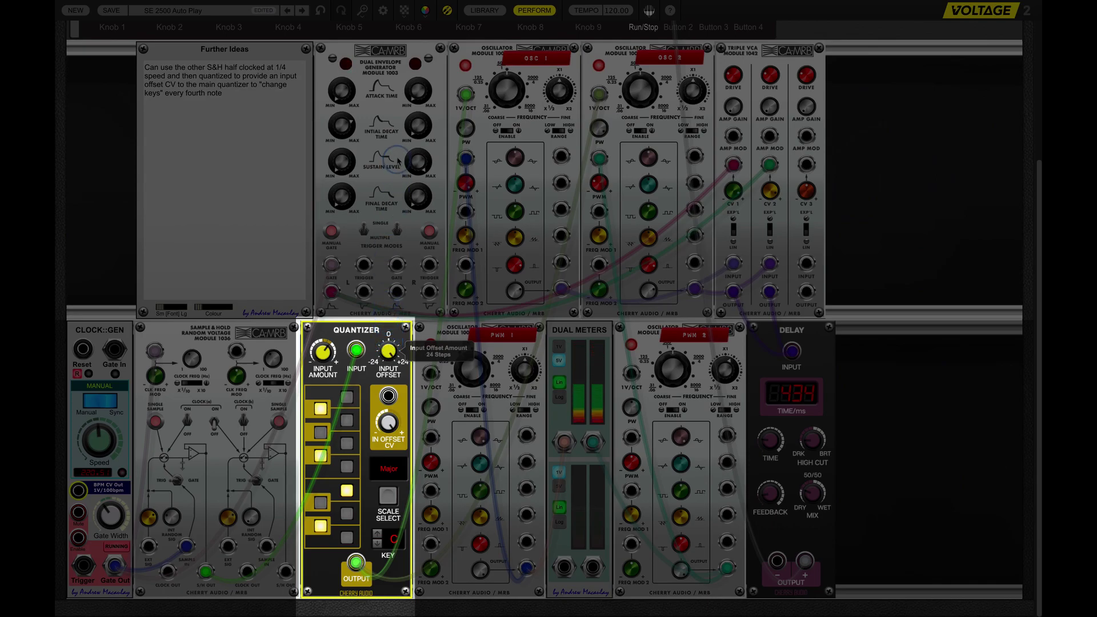
{"action": "double_click", "coordinate": [390, 350]}
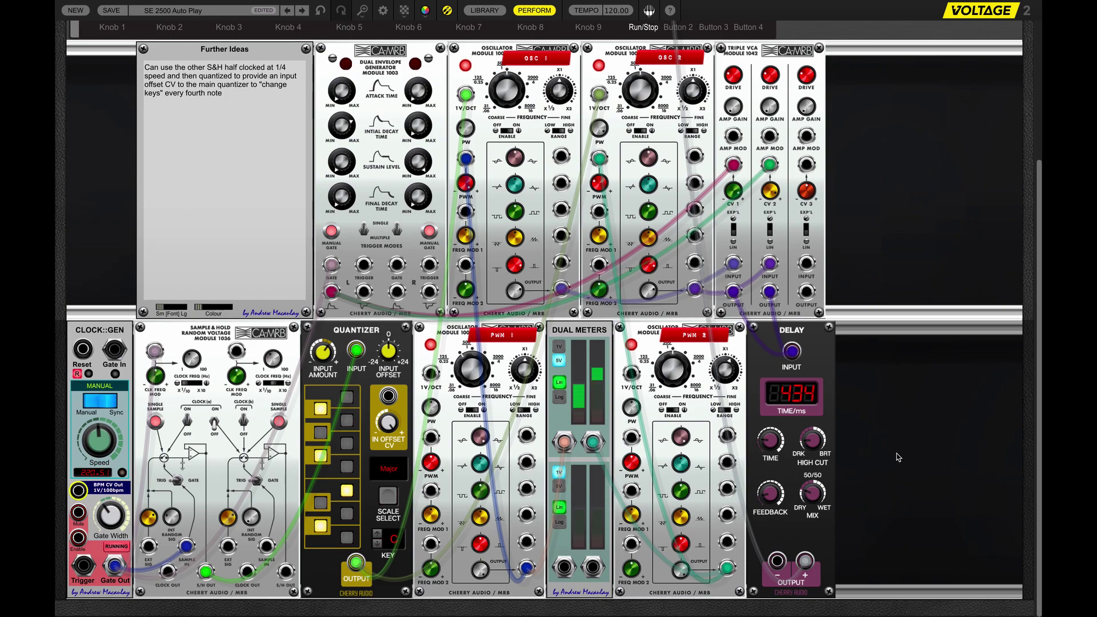
Step: Select the Quantizer, try different notes in its Major scale, and return to the original note selection
{"action": "left_click", "coordinate": [371, 330]}
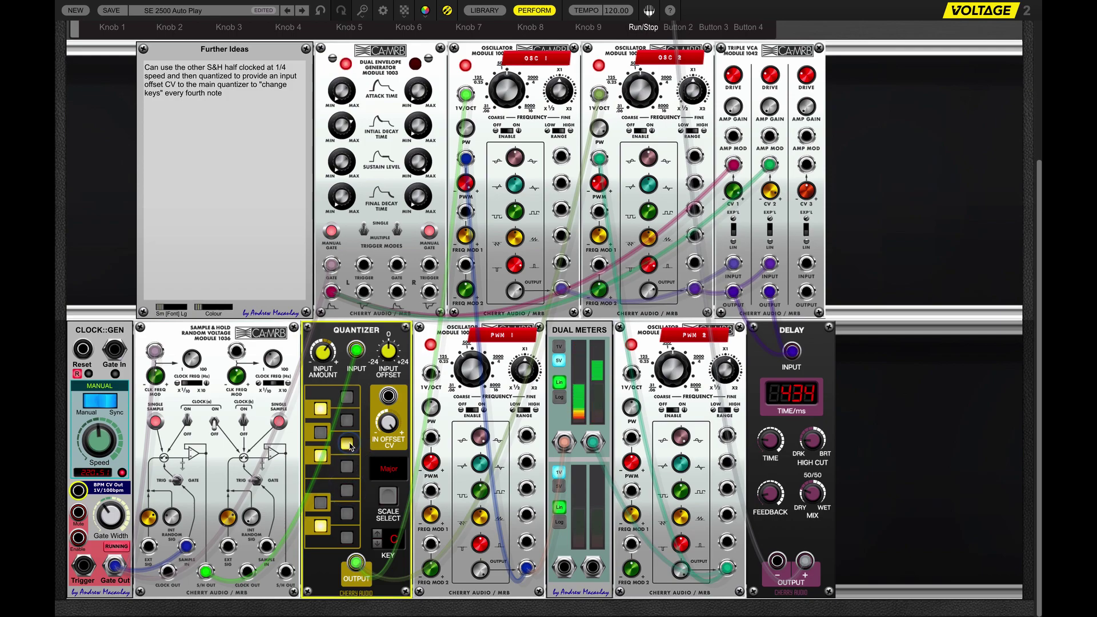
{"action": "left_click", "coordinate": [346, 514]}
{"action": "left_click", "coordinate": [924, 455]}
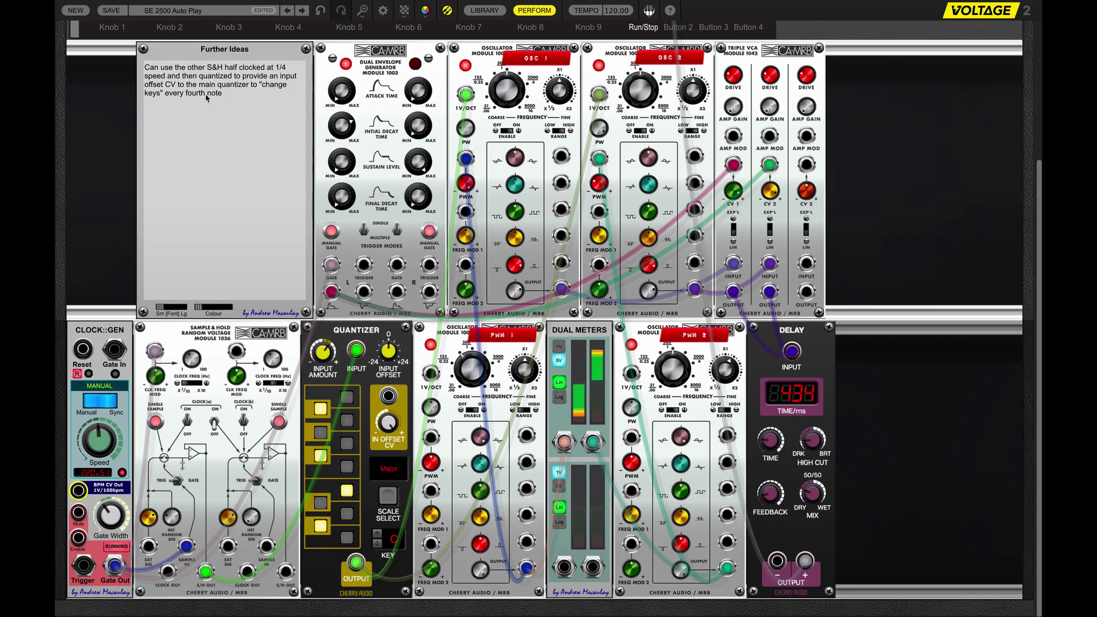
Step: Read the Further Ideas note and examine the Quantizer's input offset CV jack that it refers to
{"action": "left_click", "coordinate": [215, 157]}
{"action": "left_click", "coordinate": [114, 177]}
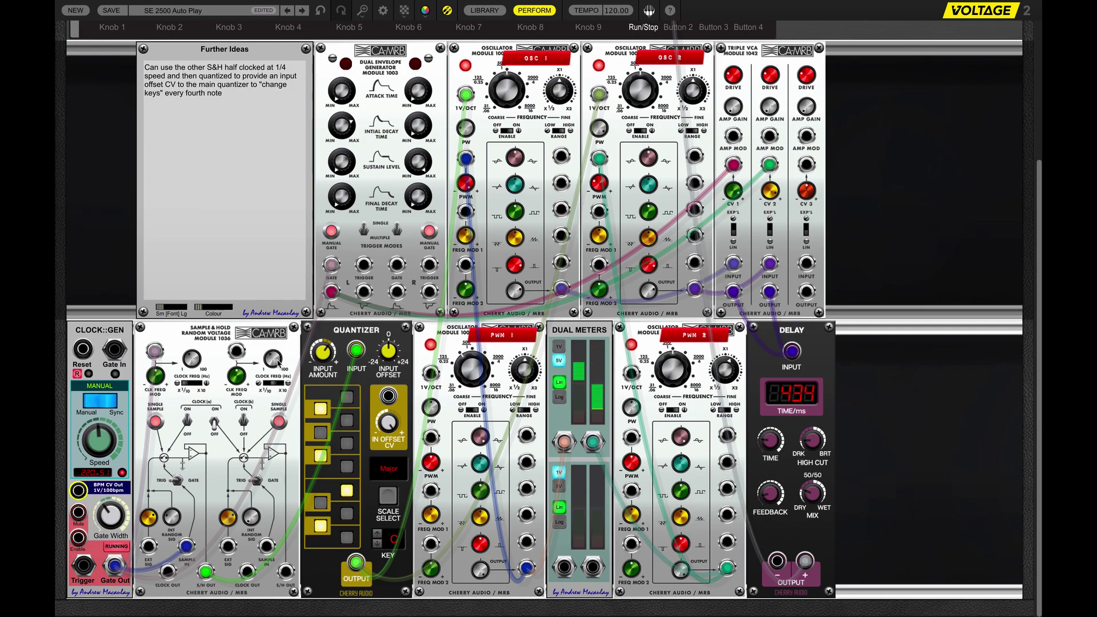
{"action": "mouse_move", "coordinate": [278, 364]}
{"action": "left_click", "coordinate": [390, 400]}
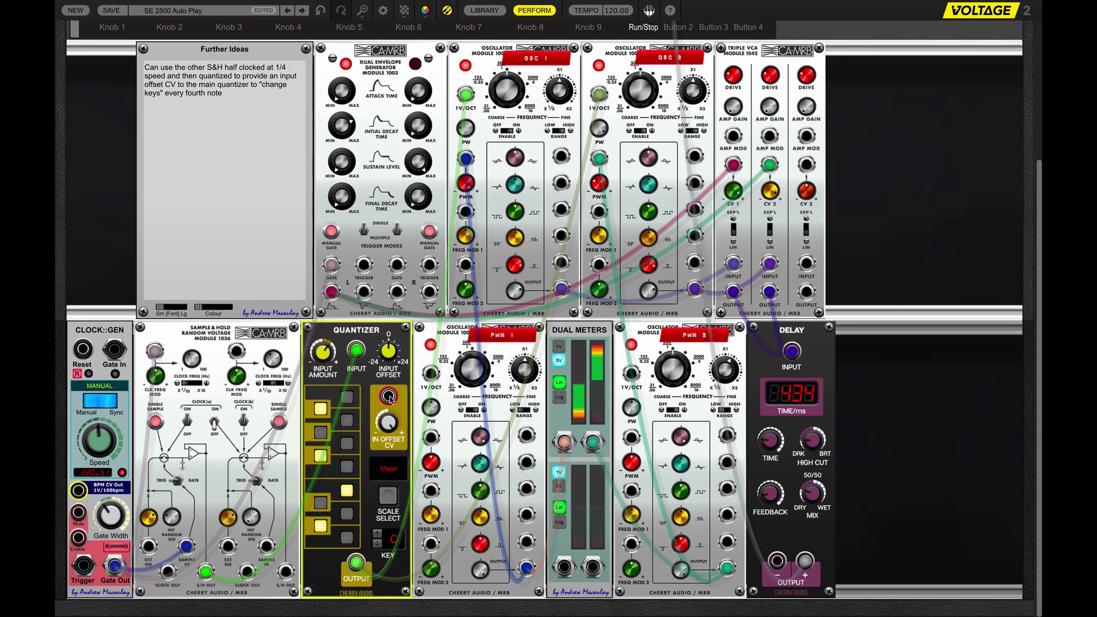
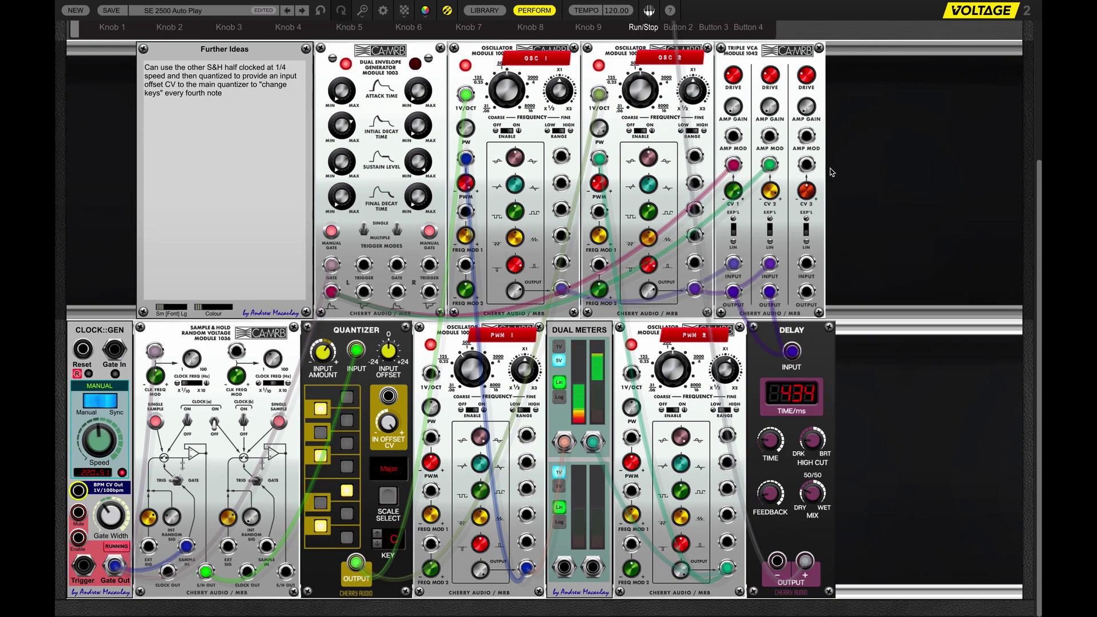
Step: Set the view zoom to 100% and check the main output volume
{"action": "scroll", "coordinate": [400, 114], "scroll_direction": "up", "scroll_amount": 1}
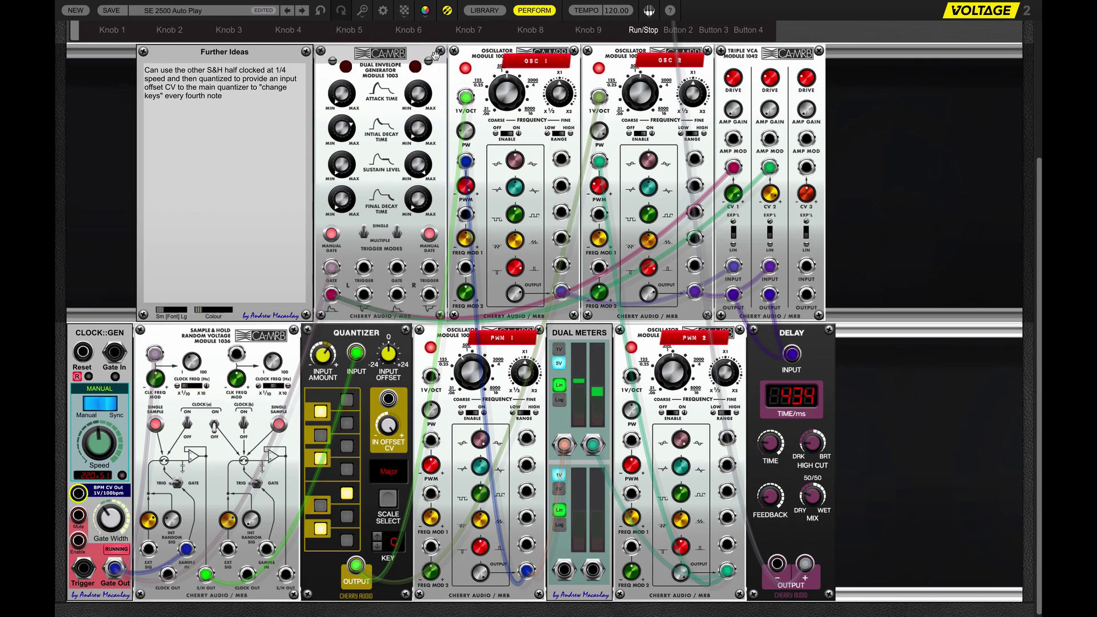
{"action": "left_click", "coordinate": [363, 11]}
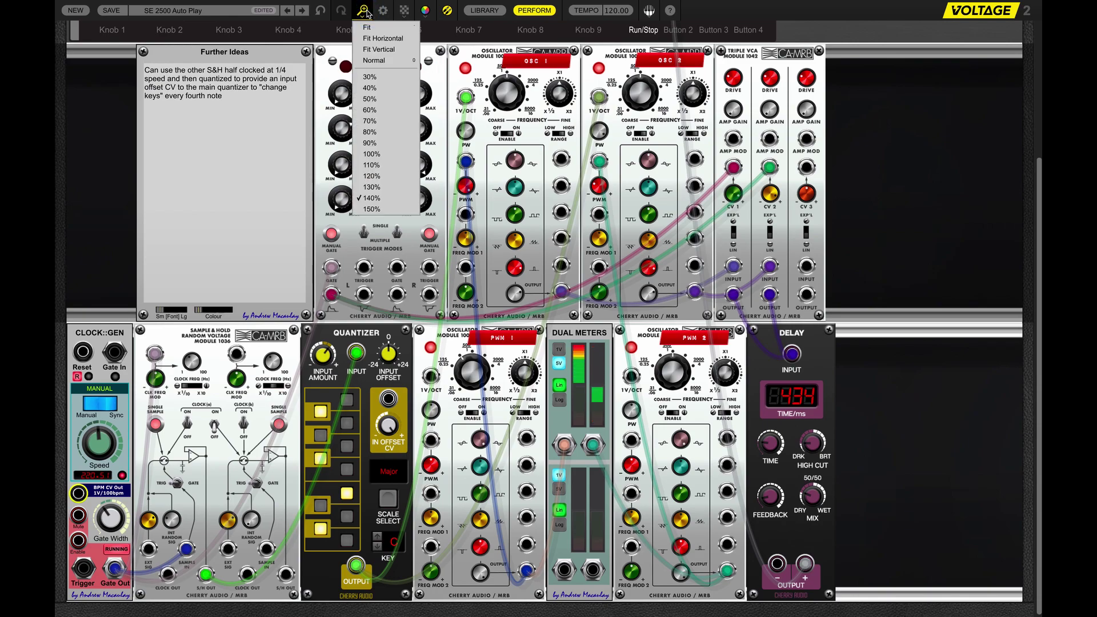
{"action": "left_click", "coordinate": [378, 155]}
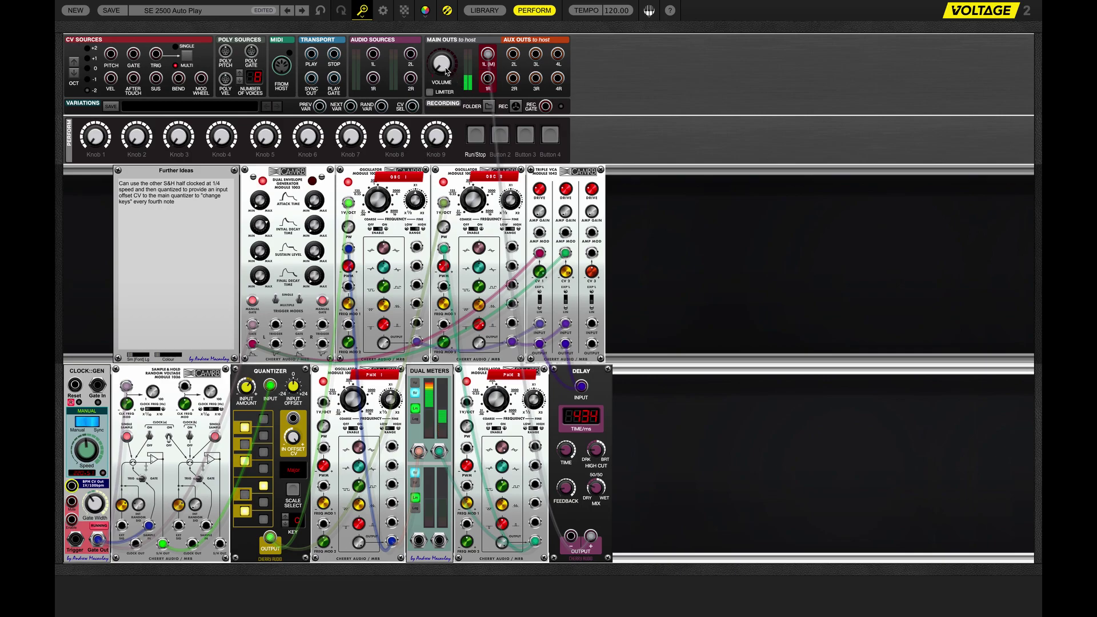
{"action": "mouse_move", "coordinate": [440, 51]}
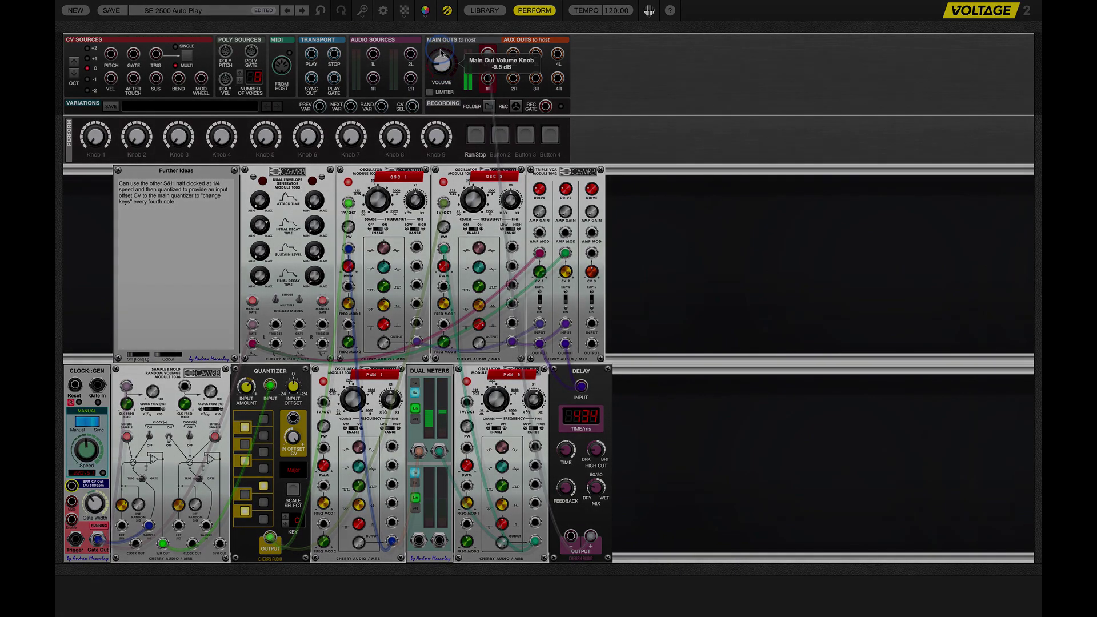